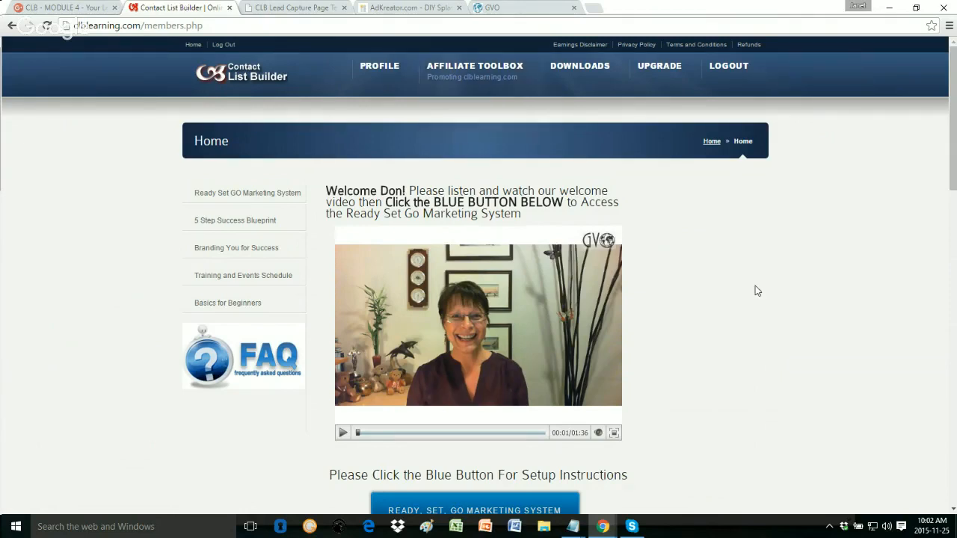
Step: Go to Affiliate Toolbox > Downline Builder, the referral ID page
scroll(754, 291, "down", 1)
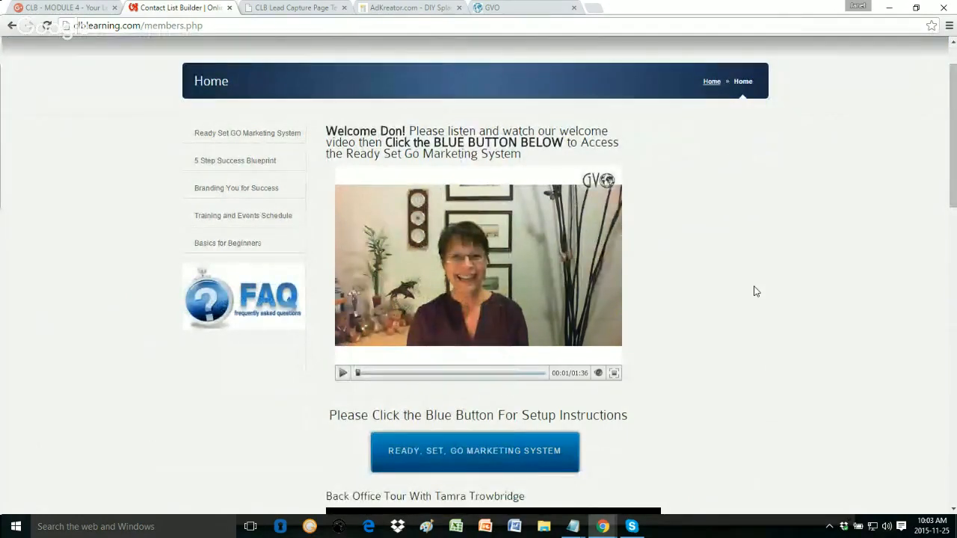
scroll(753, 292, "down", 1)
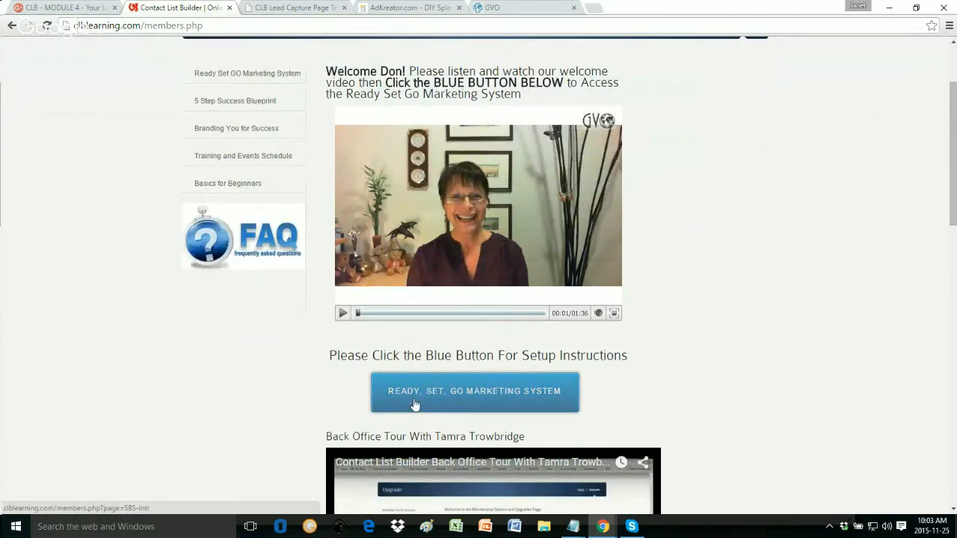
left_click(459, 396)
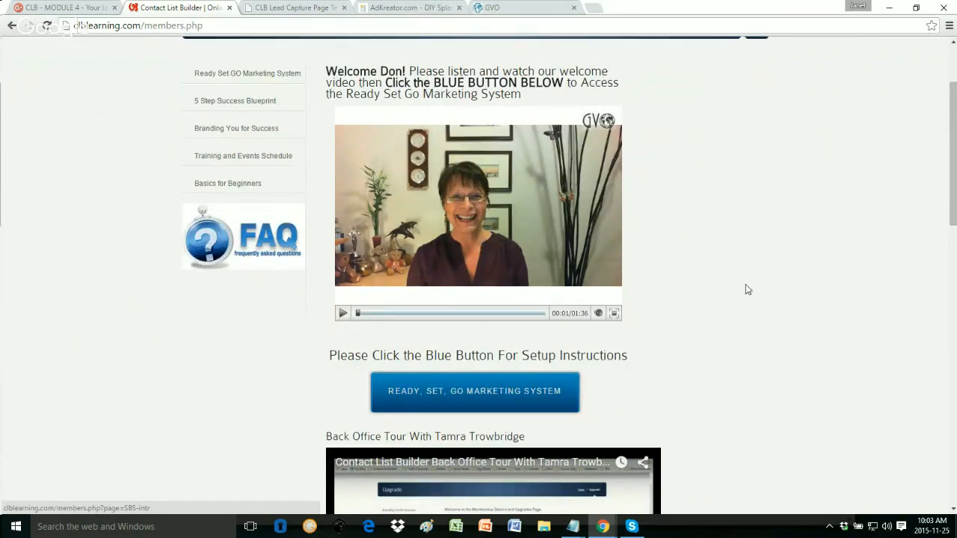
scroll(745, 289, "up", 2)
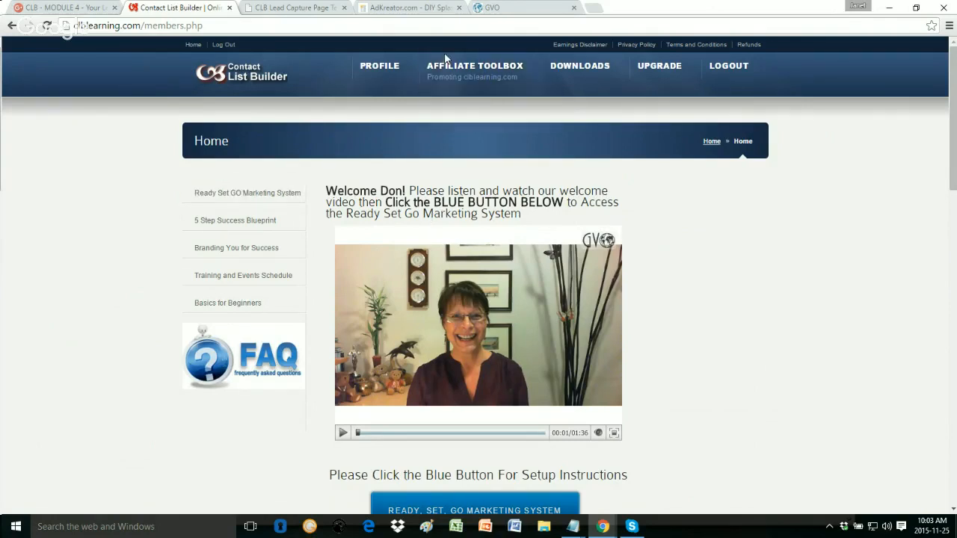
mouse_move(432, 76)
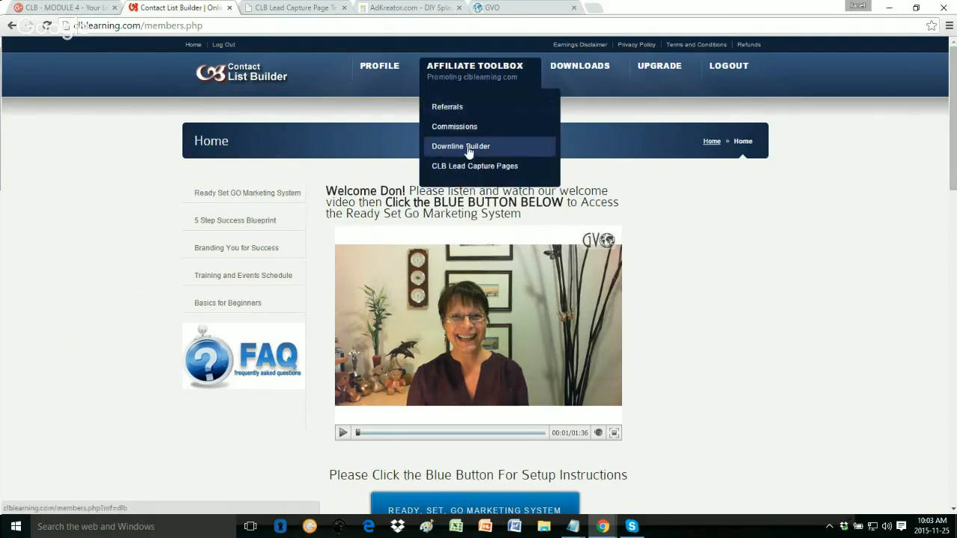
left_click(468, 148)
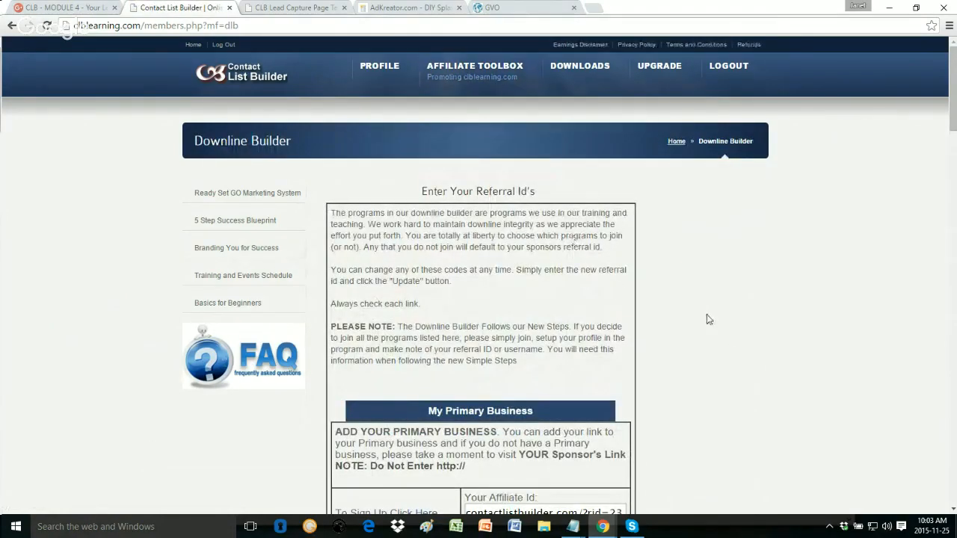
Step: Find adKreator in the list, open its sign-up link, then close that tab
scroll(702, 313, "down", 1)
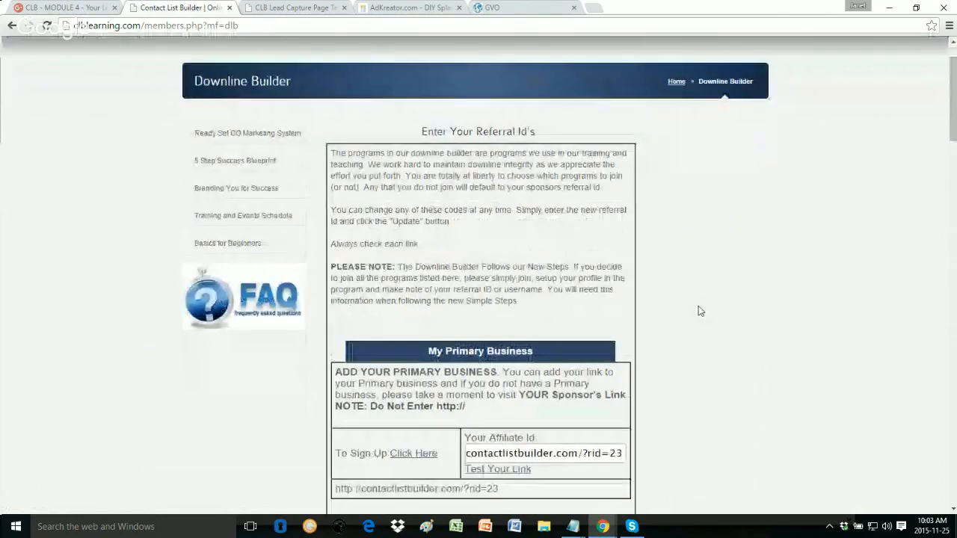
scroll(698, 311, "down", 4)
scroll(698, 311, "down", 5)
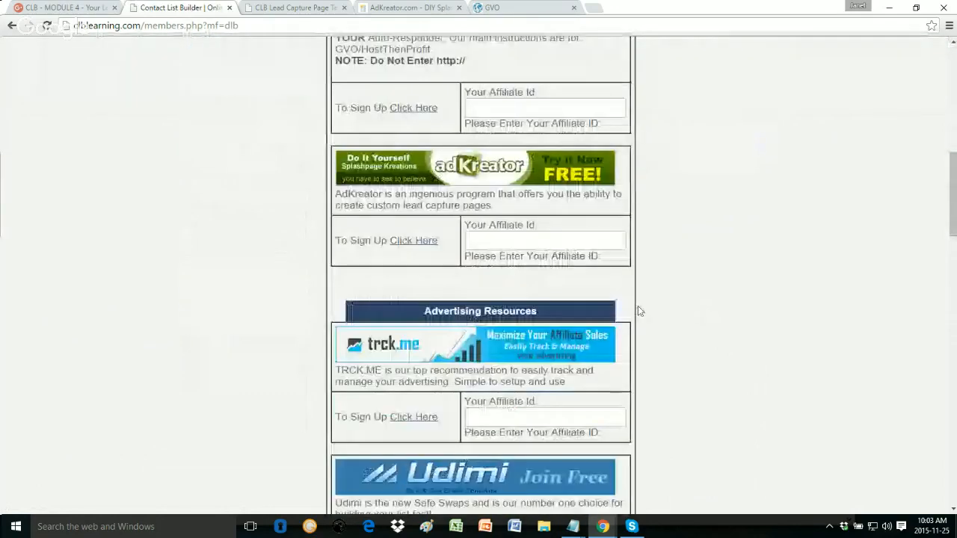
scroll(655, 293, "up", 10)
scroll(479, 277, "down", 3)
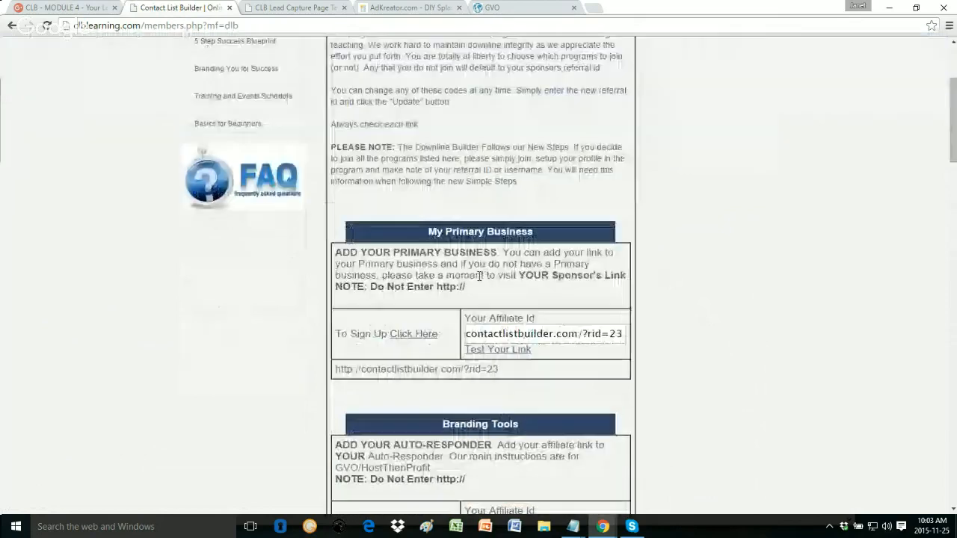
scroll(479, 276, "down", 4)
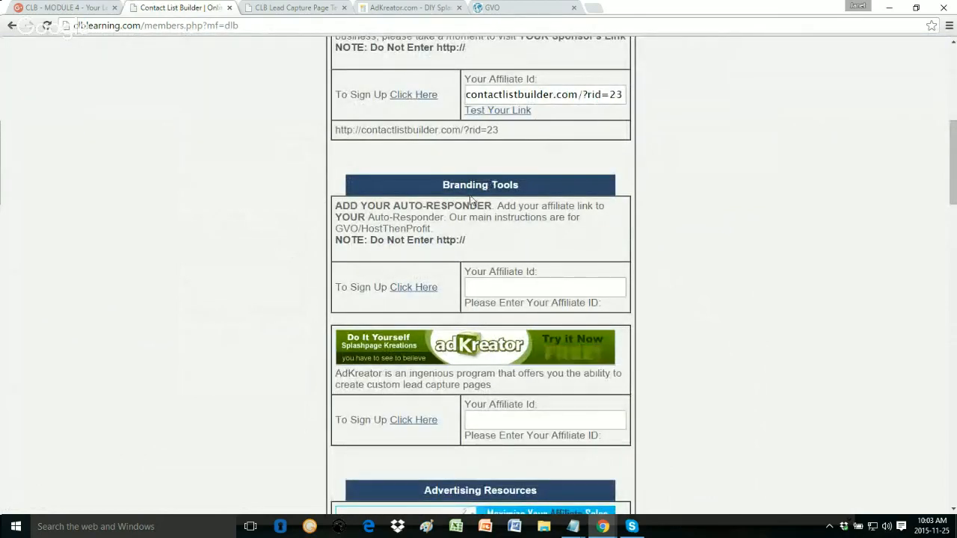
scroll(471, 200, "down", 2)
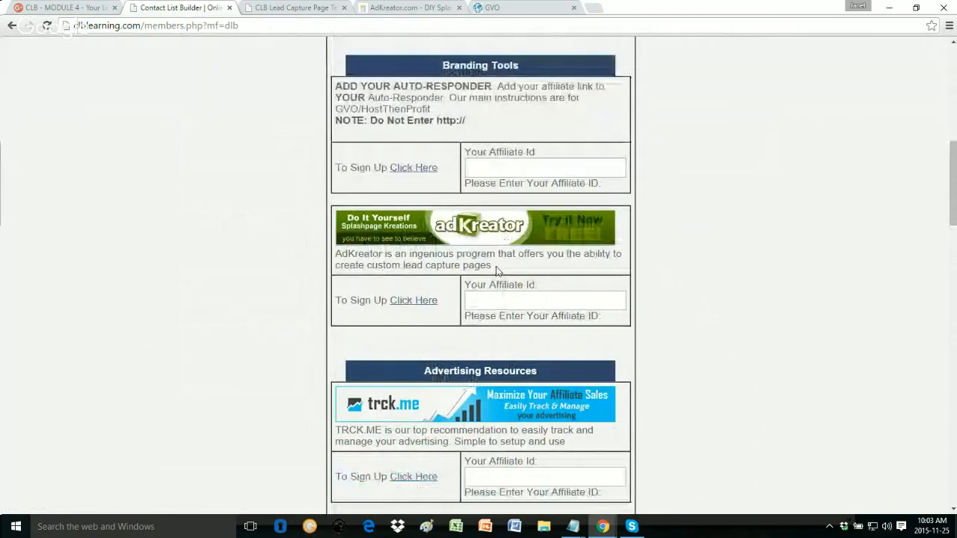
scroll(732, 254, "down", 1)
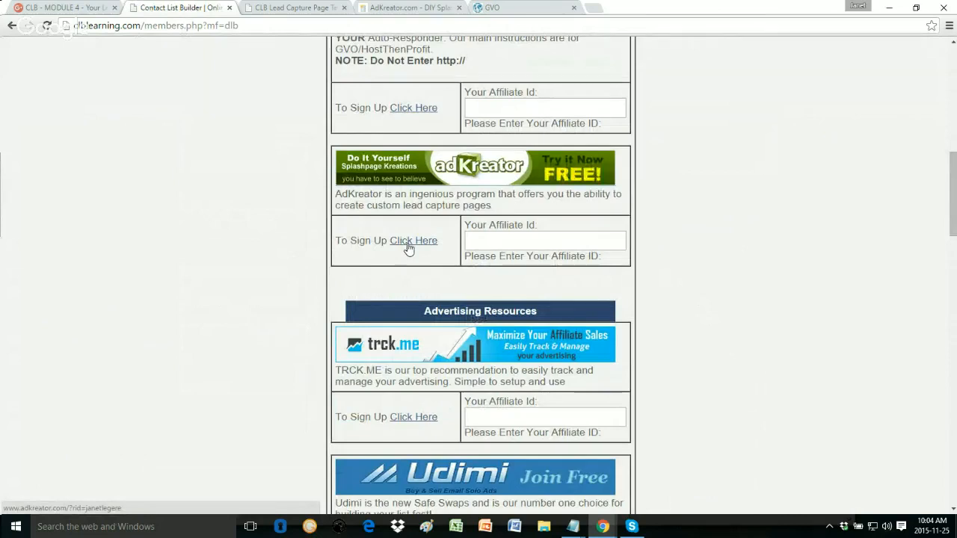
left_click(408, 244)
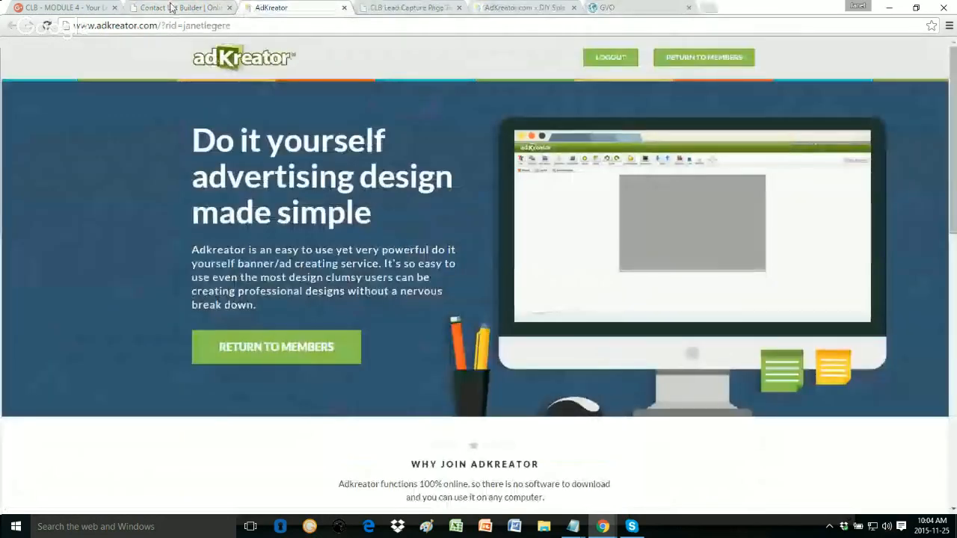
left_click(343, 8)
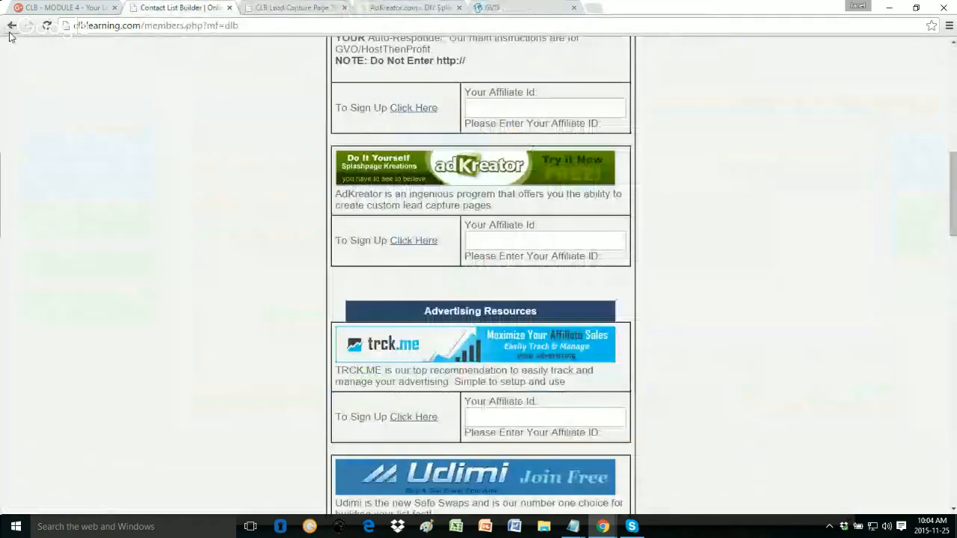
Step: Go to the Ready Set GO Marketing System page, then its Lead Capture Page lesson
scroll(73, 169, "up", 4)
scroll(73, 169, "up", 4)
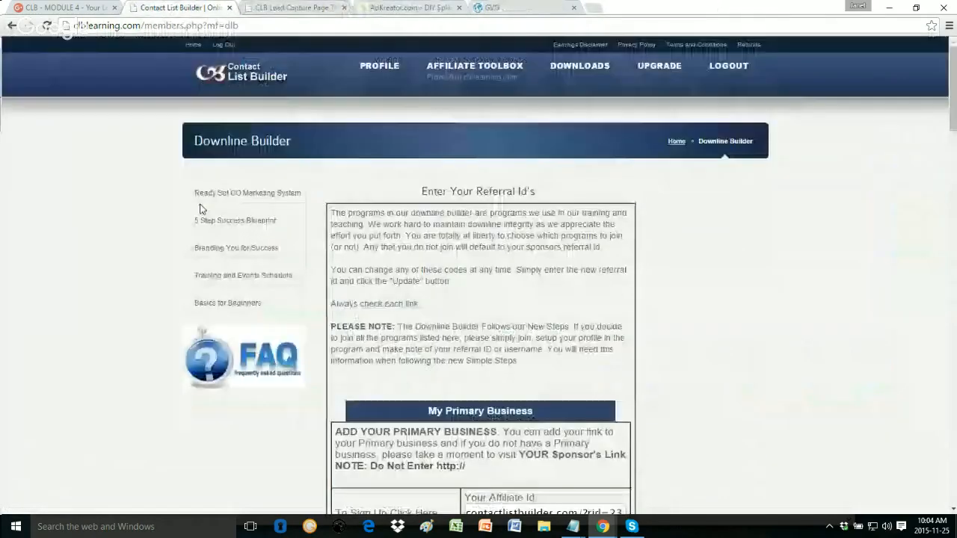
left_click(234, 197)
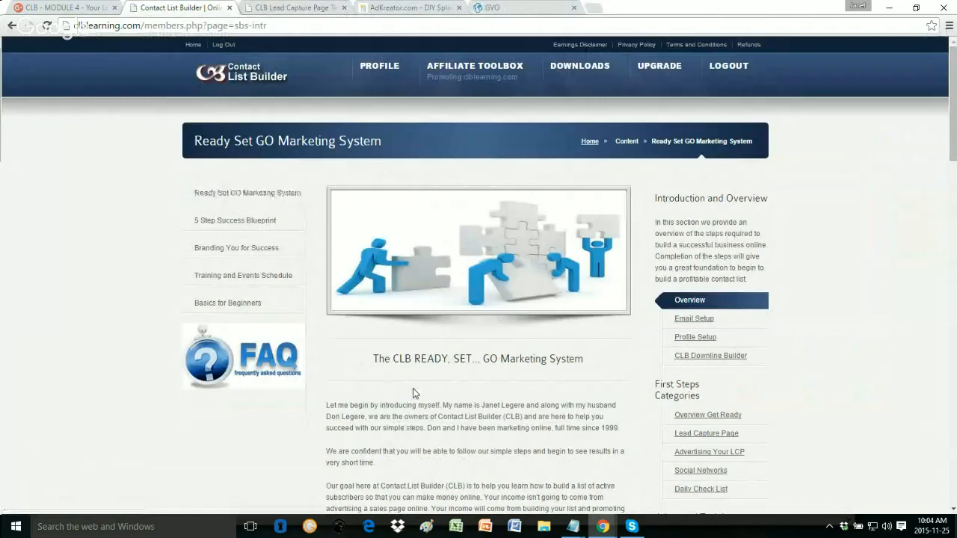
scroll(415, 393, "down", 1)
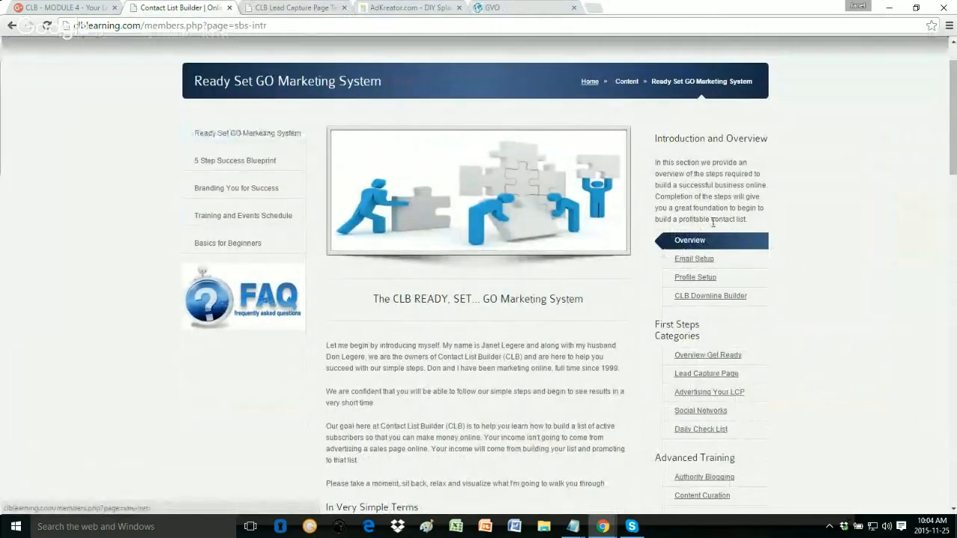
scroll(795, 179, "down", 1)
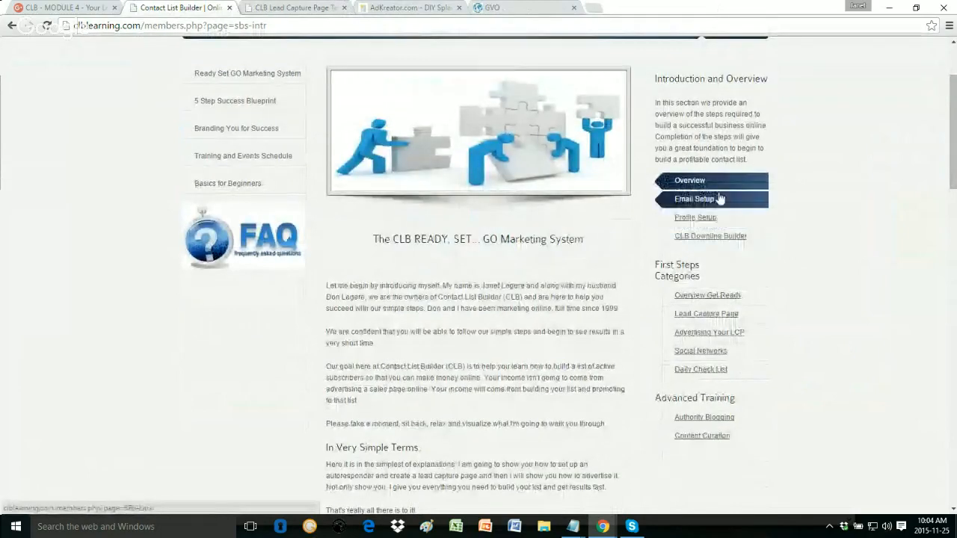
scroll(772, 228, "down", 1)
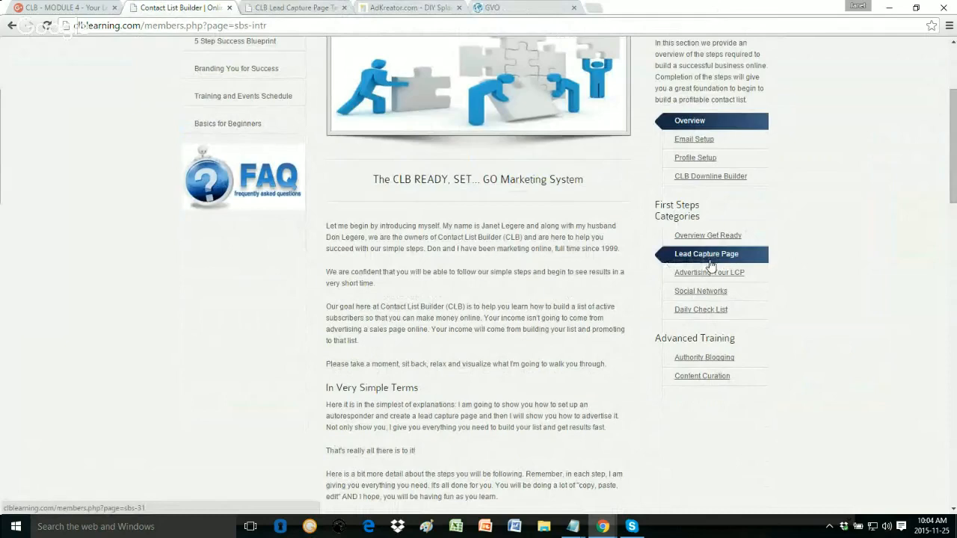
left_click(713, 262)
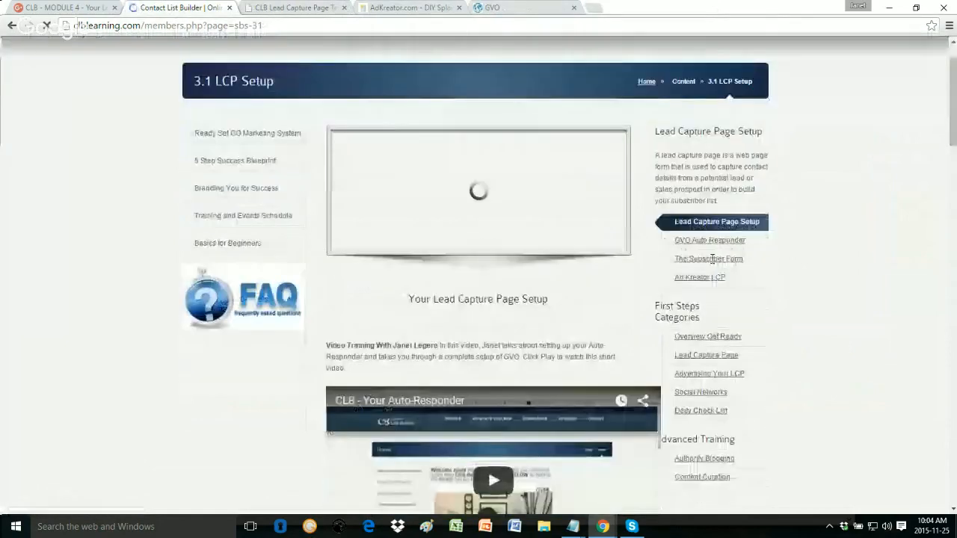
Step: Finish the 3.1 LCP Setup lesson and advance to the 3.3 GVO Auto Responder lesson
scroll(712, 259, "down", 2)
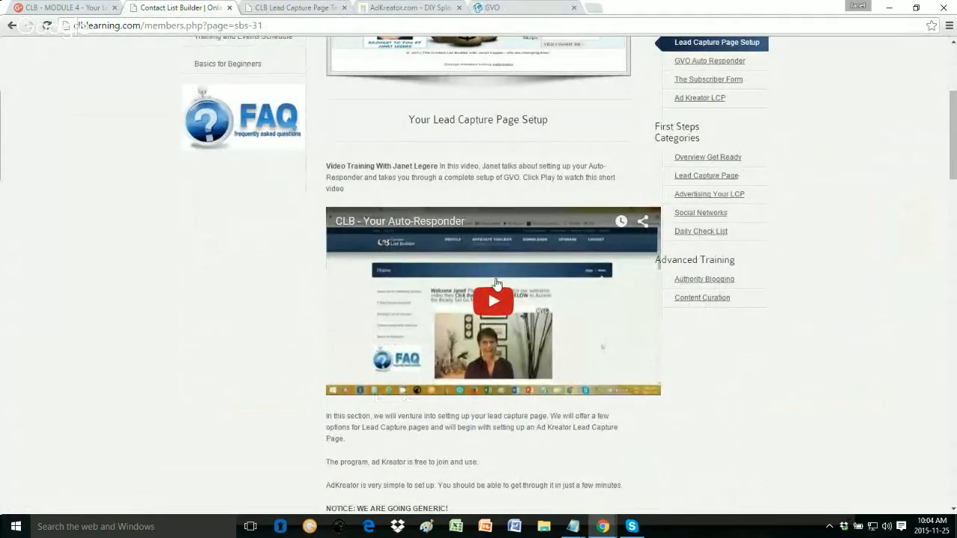
scroll(496, 283, "down", 2)
scroll(493, 327, "down", 1)
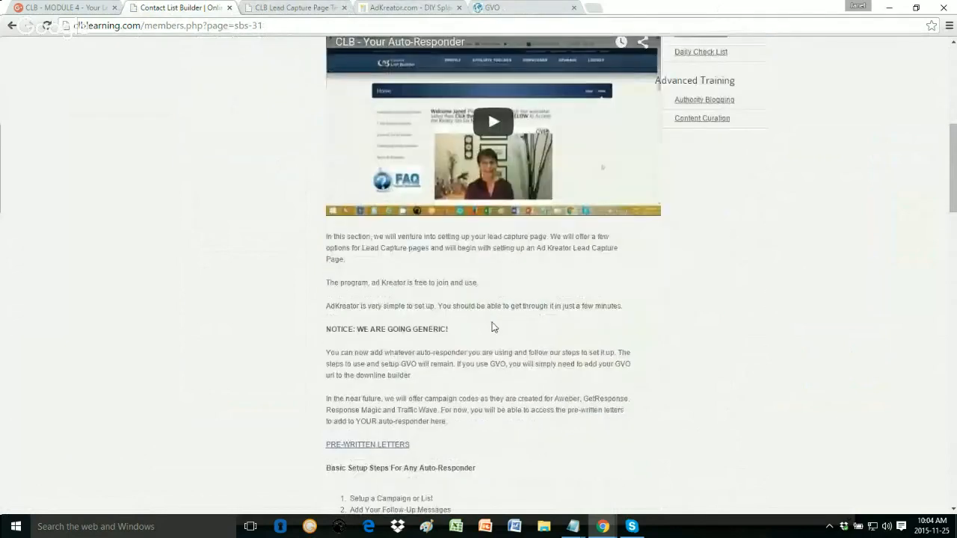
scroll(494, 327, "down", 6)
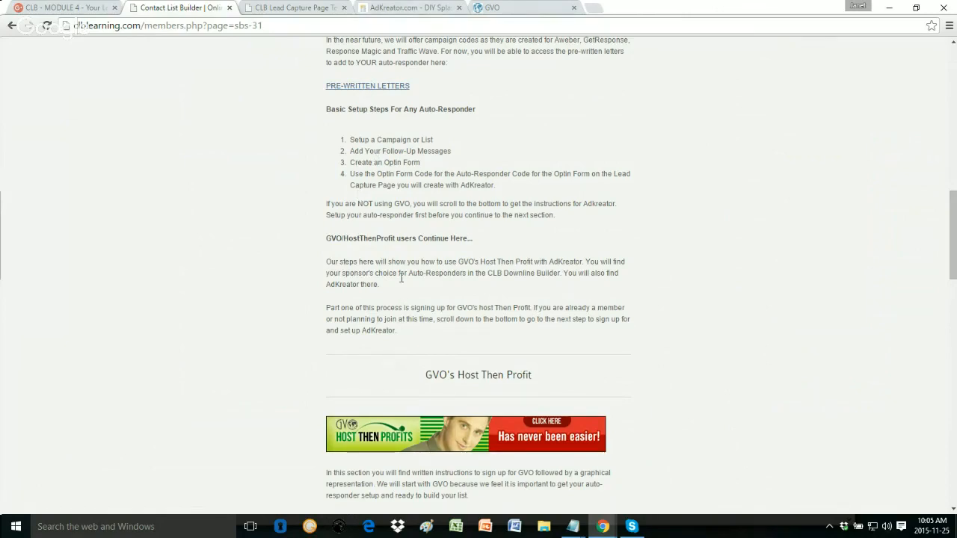
scroll(400, 277, "down", 3)
scroll(400, 277, "down", 4)
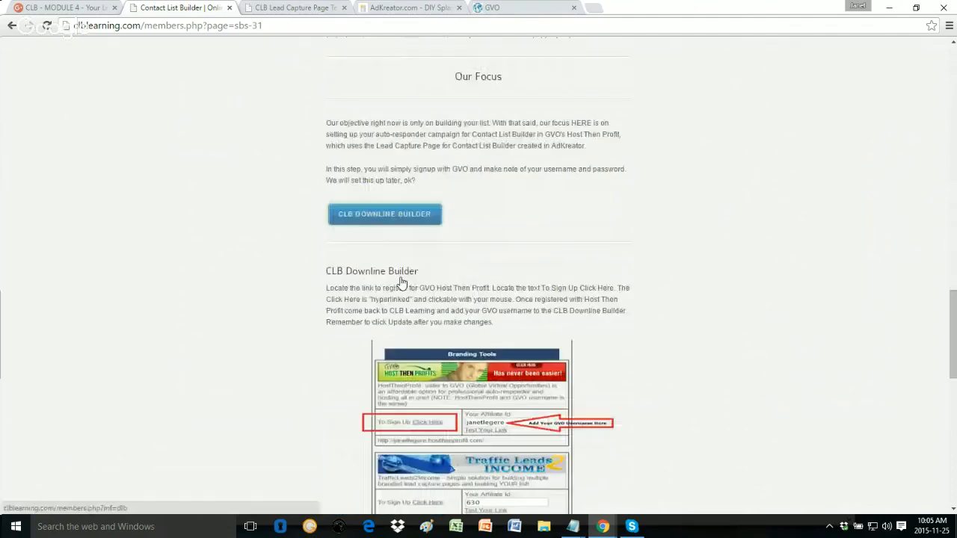
scroll(402, 282, "down", 10)
left_click(440, 417)
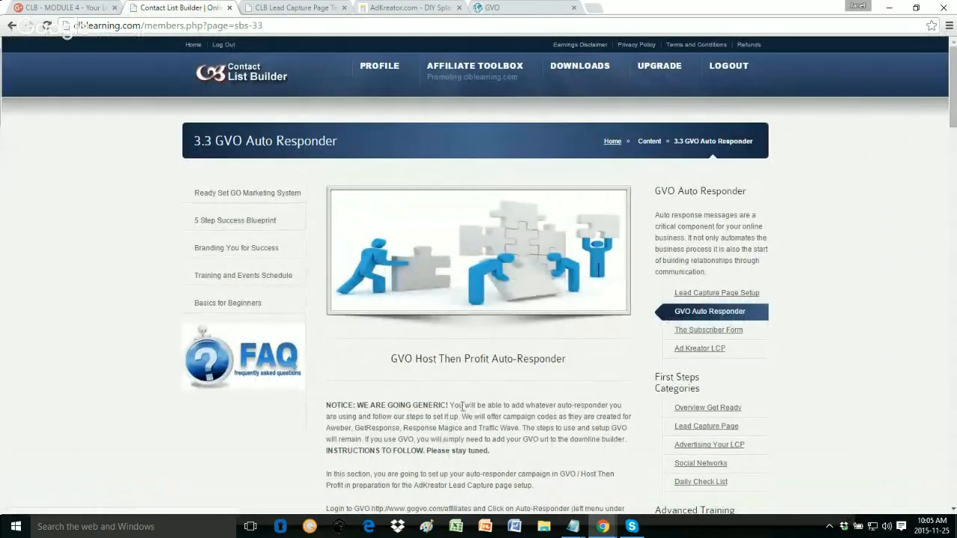
Step: Advance from the 3.3 GVO Auto Responder lesson to the 3.4 Subscriber Form lesson
scroll(448, 389, "down", 1)
scroll(434, 371, "down", 6)
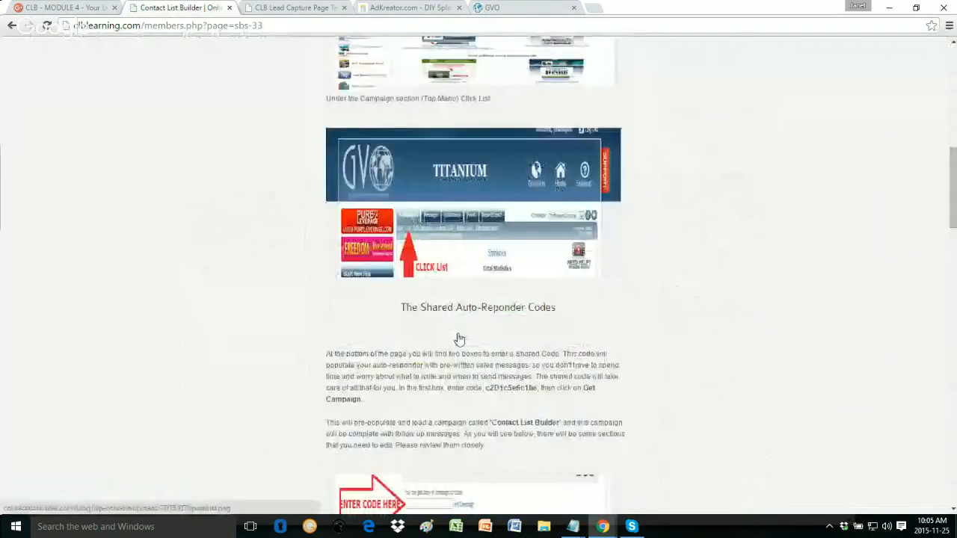
scroll(459, 340, "down", 10)
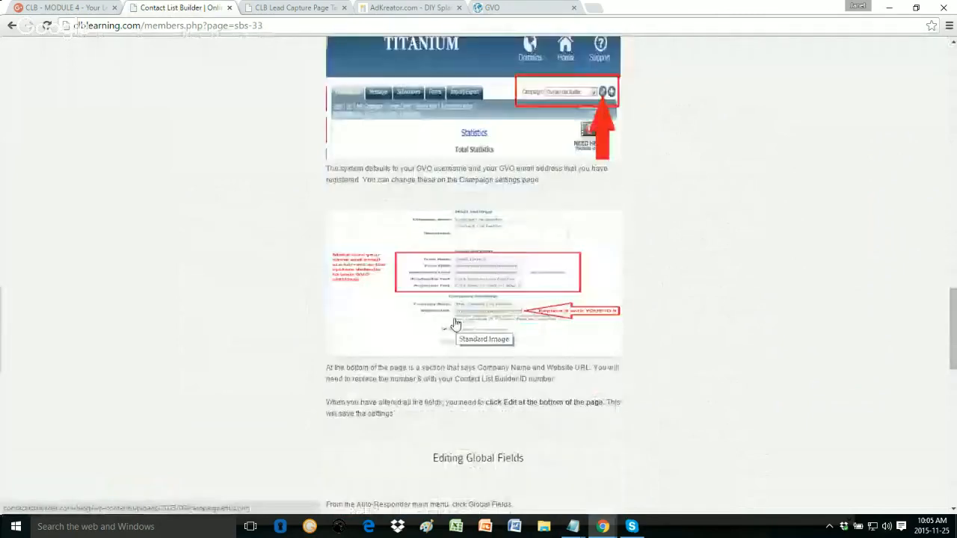
scroll(456, 322, "down", 8)
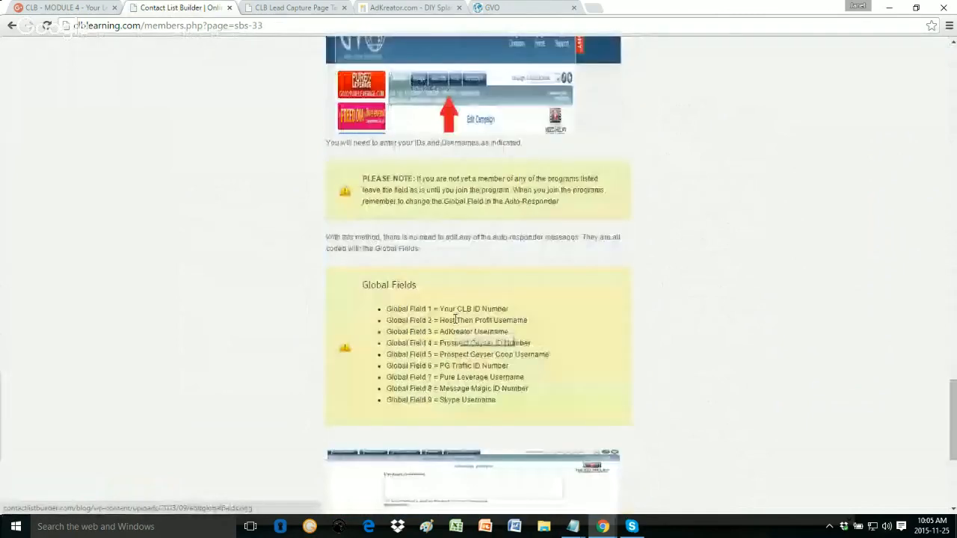
scroll(454, 320, "down", 6)
left_click(410, 425)
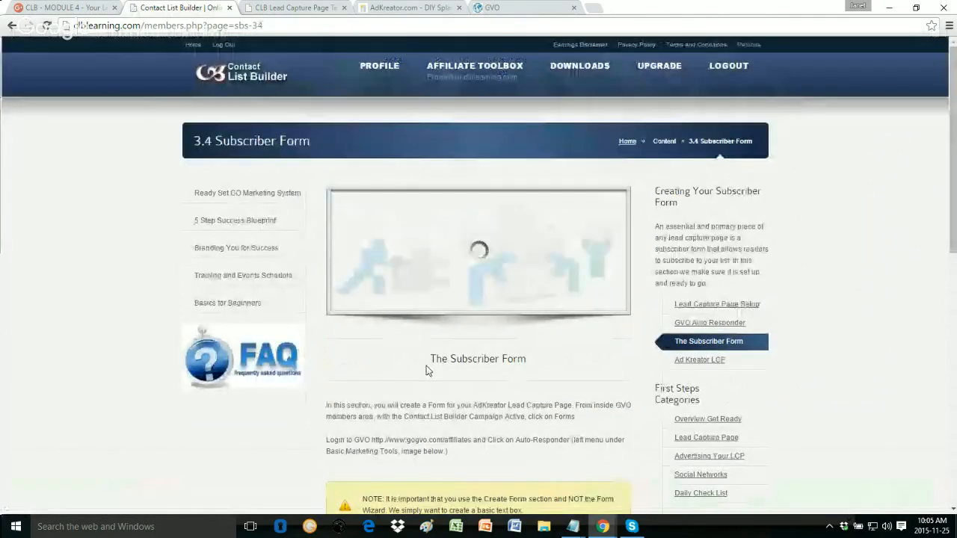
scroll(448, 370, "down", 2)
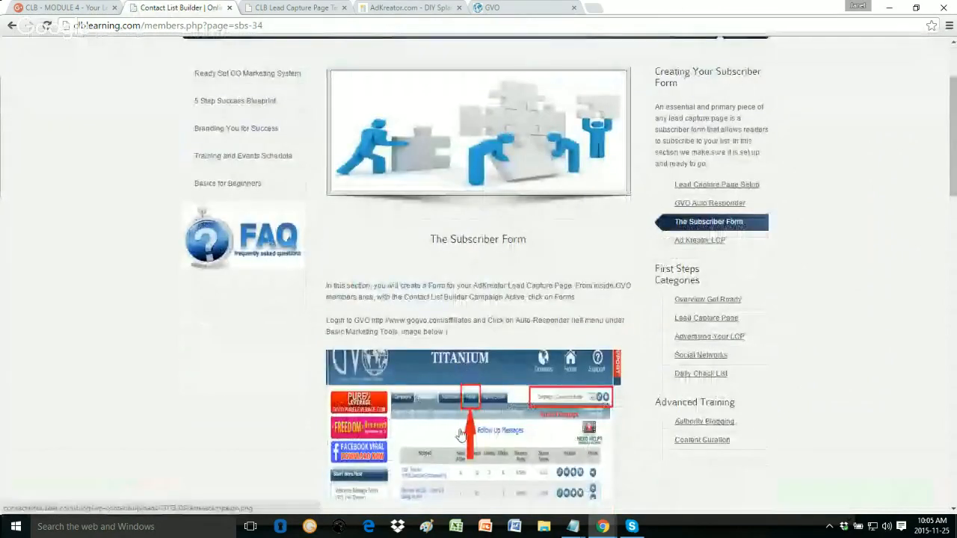
scroll(464, 369, "down", 2)
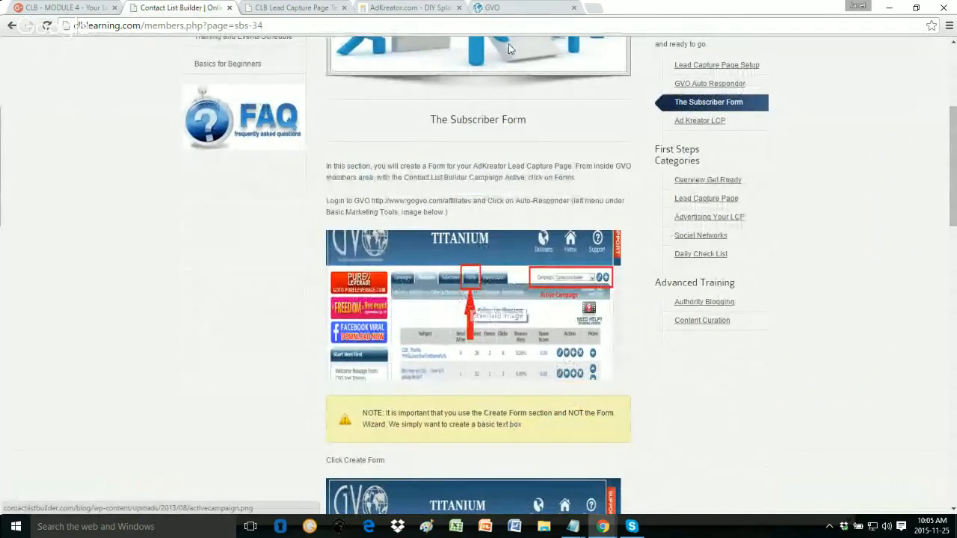
Step: Switch to the GVO member panel and go to the Auto-Responder campaign statistics
left_click(520, 6)
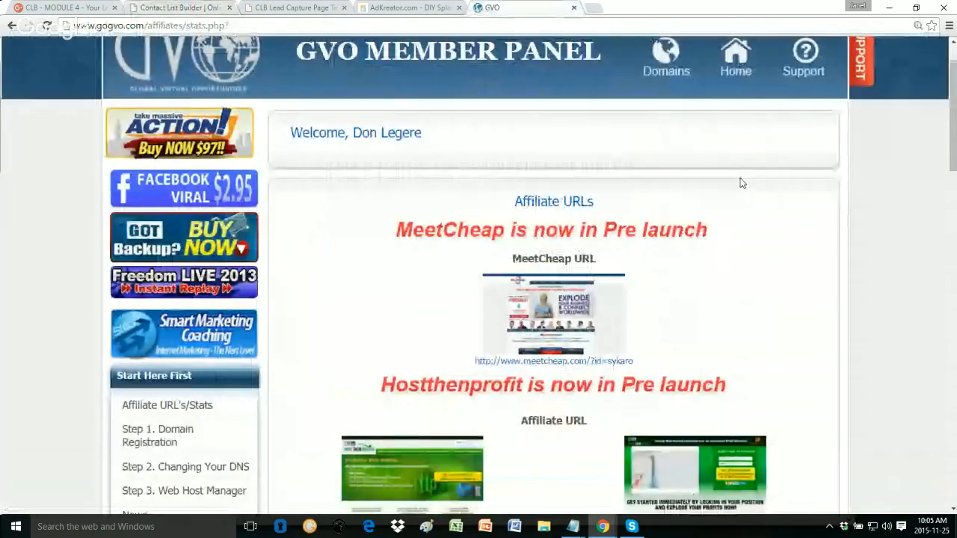
scroll(738, 182, "down", 2)
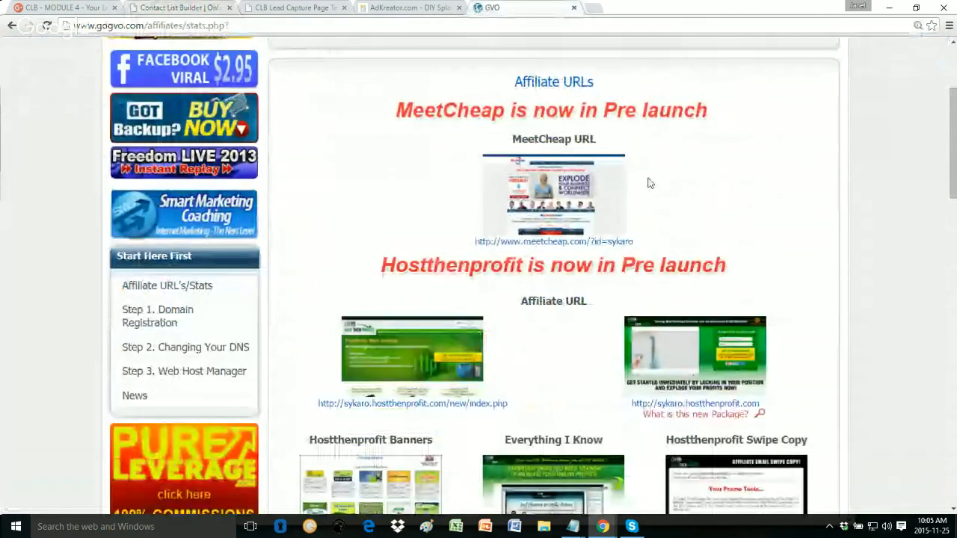
scroll(291, 295, "down", 2)
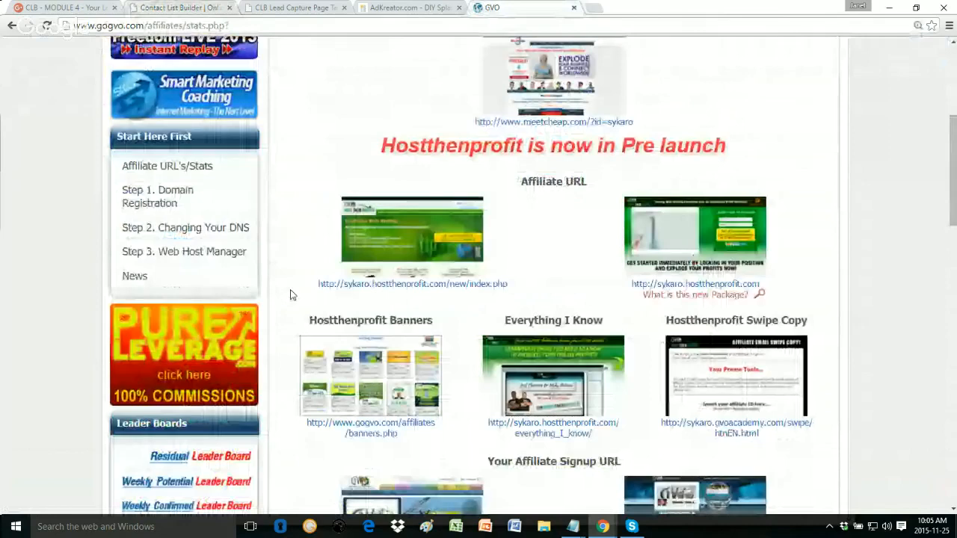
scroll(131, 342, "down", 7)
left_click(131, 342)
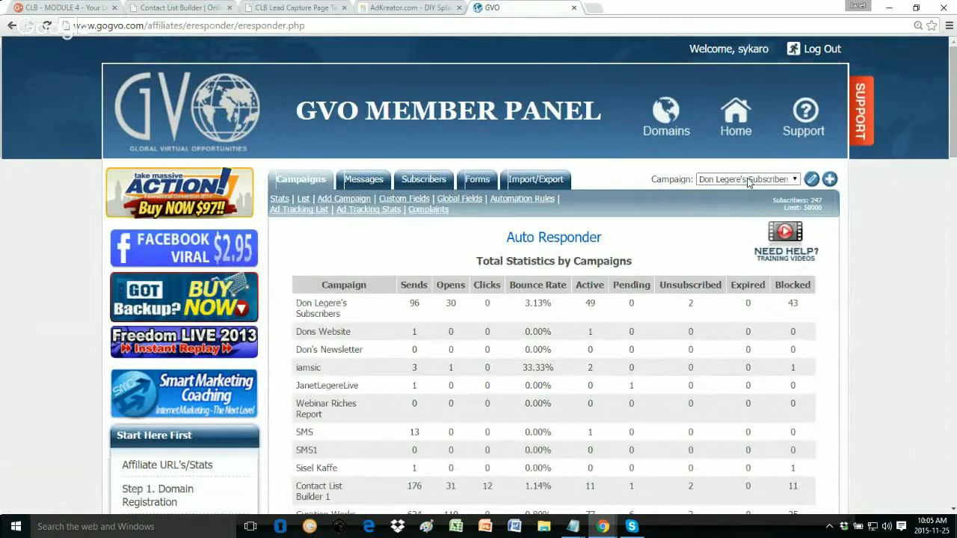
Step: Select Contact List Builder2 as the campaign and show its Forms list
left_click(748, 183)
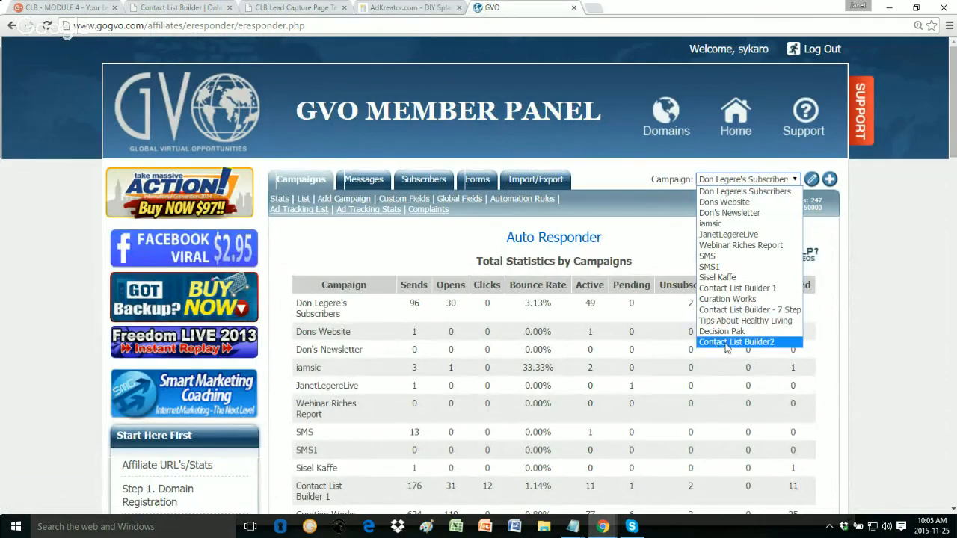
left_click(749, 342)
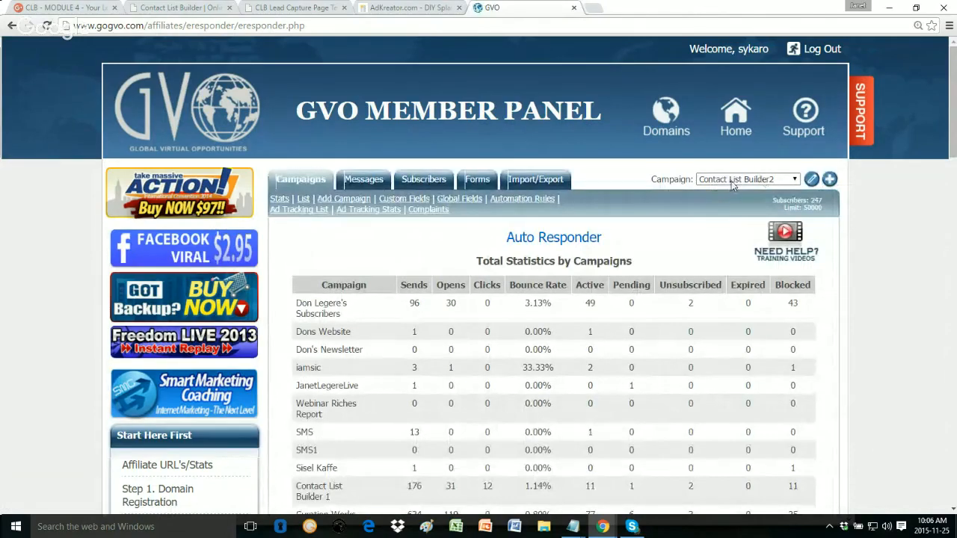
left_click(732, 180)
left_click(718, 183)
left_click(477, 180)
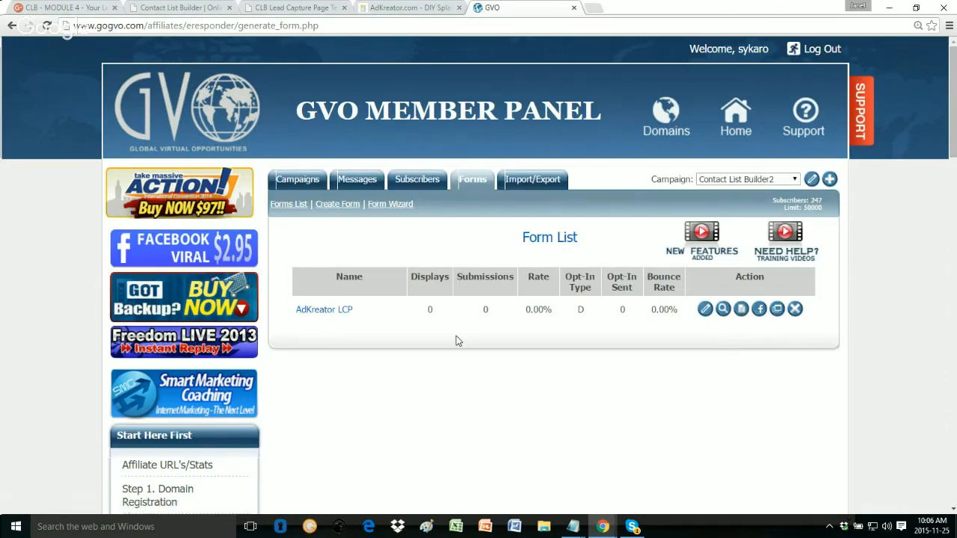
Step: Return to the Subscriber Form lesson and advance to the AdCreator LCP lesson
left_click(275, 7)
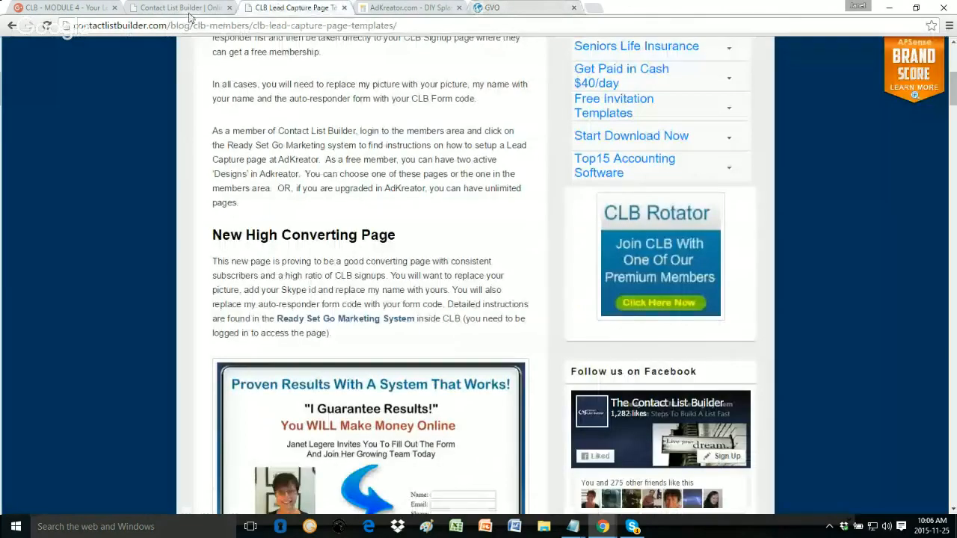
left_click(180, 8)
scroll(495, 306, "down", 2)
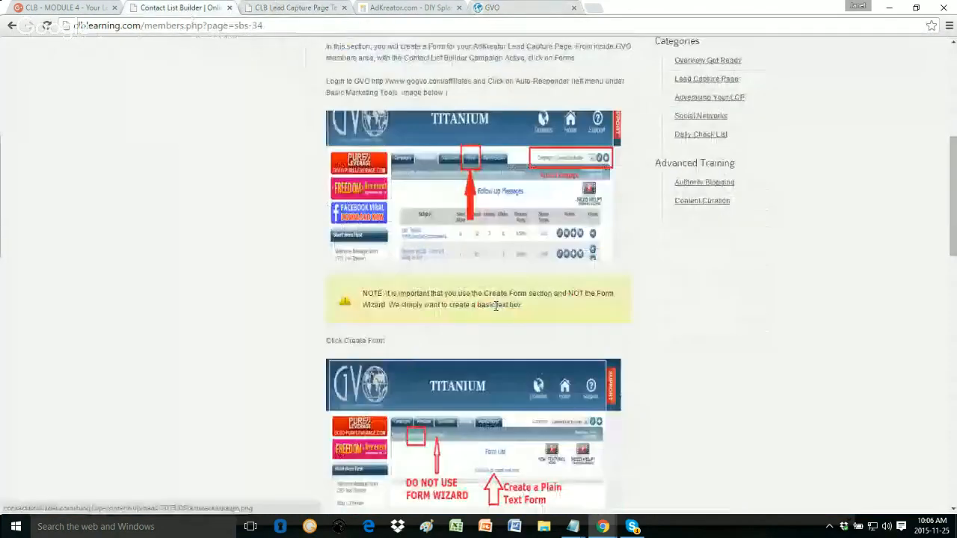
scroll(495, 306, "down", 20)
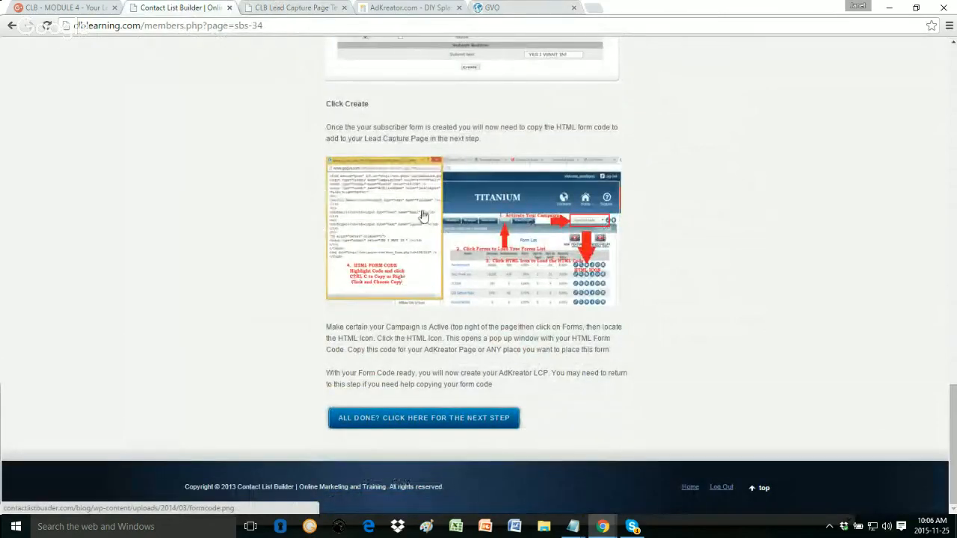
left_click(458, 420)
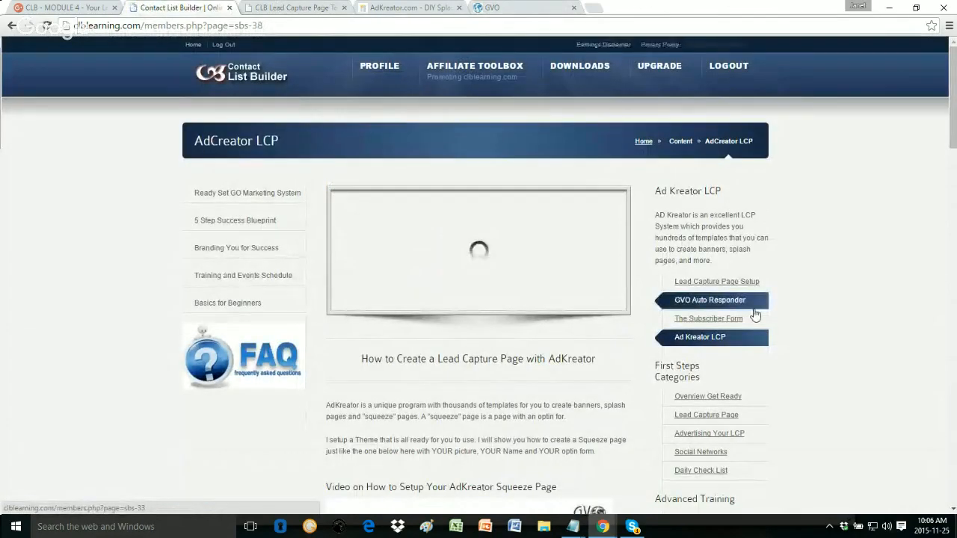
Step: Read through the AdCreator LCP lesson and select the shared design code text
scroll(755, 314, "down", 2)
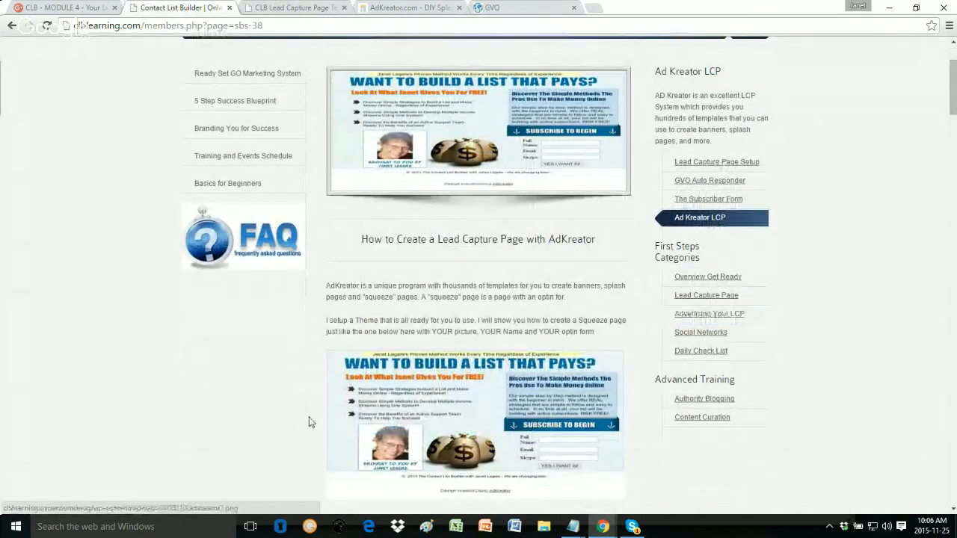
scroll(388, 323, "up", 1)
scroll(389, 324, "up", 1)
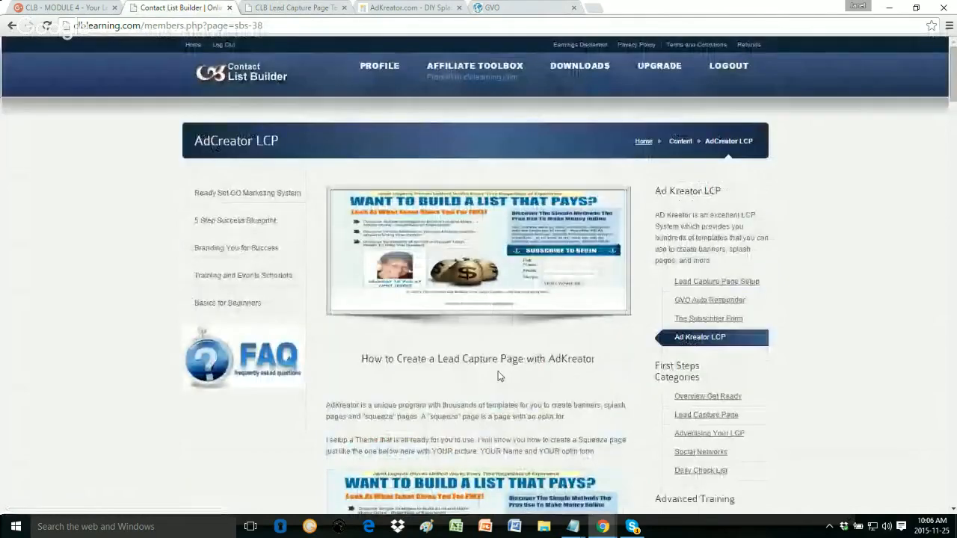
scroll(474, 357, "down", 1)
scroll(473, 356, "down", 1)
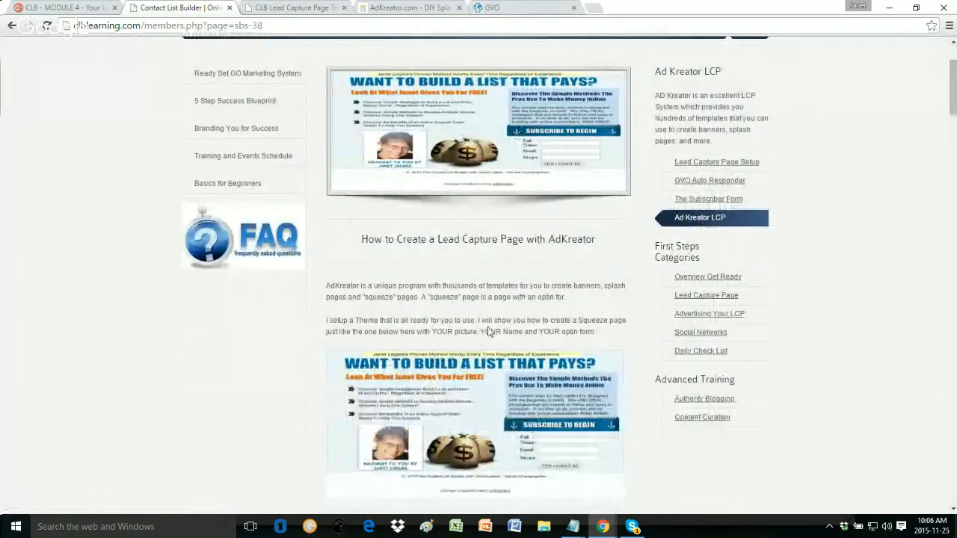
scroll(875, 237, "up", 1)
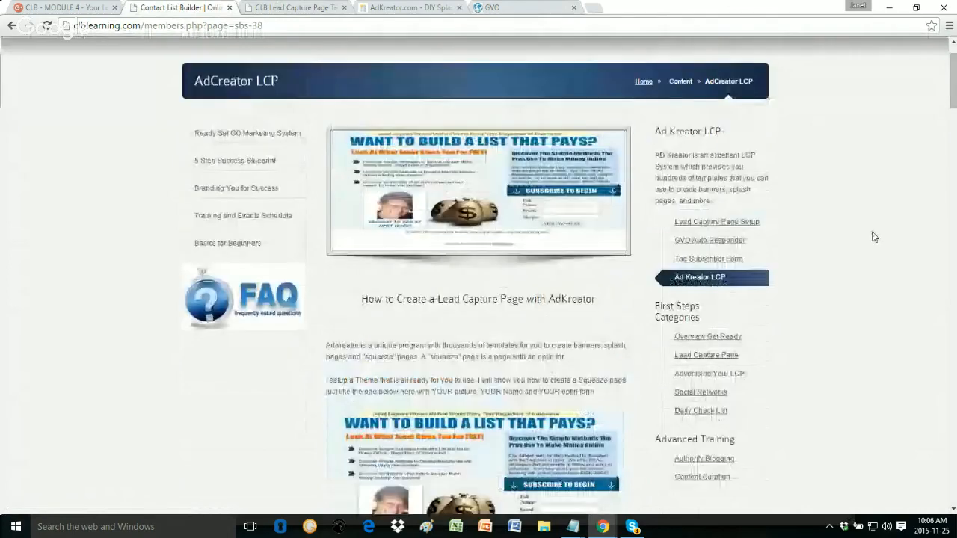
scroll(874, 237, "up", 1)
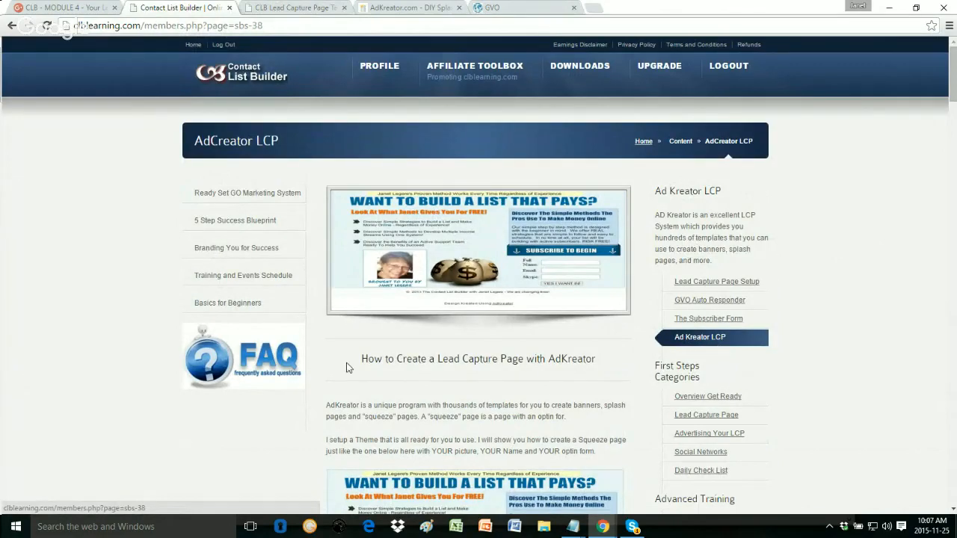
scroll(389, 362, "down", 2)
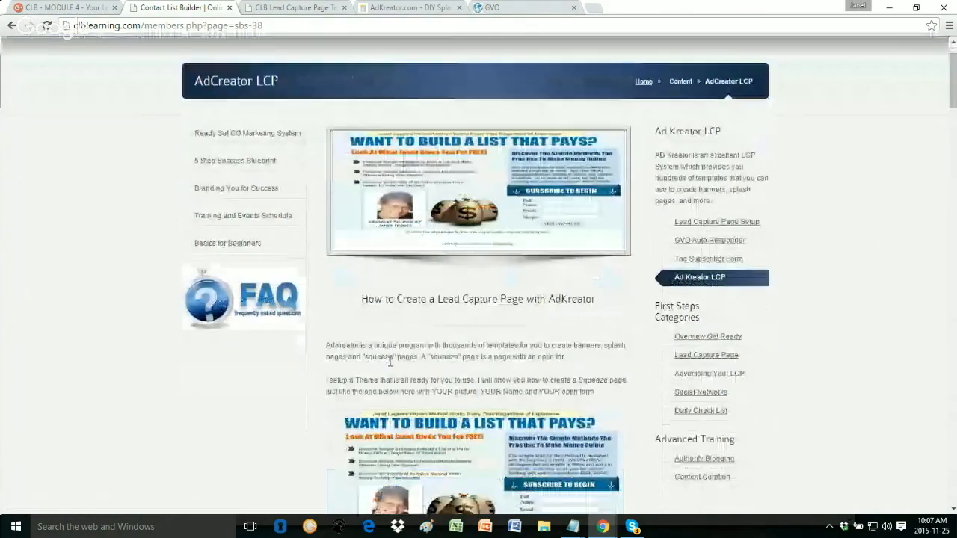
scroll(389, 364, "down", 3)
scroll(389, 366, "down", 2)
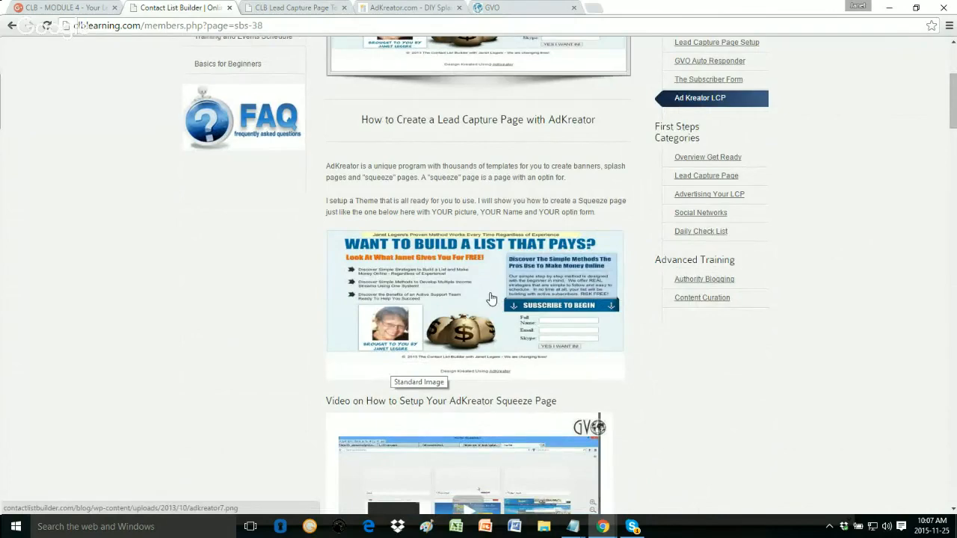
scroll(491, 298, "down", 3)
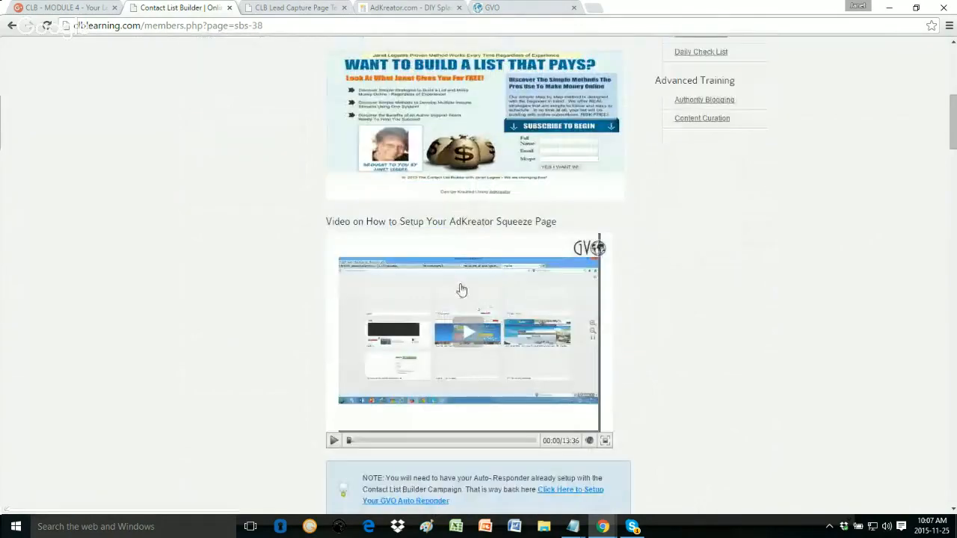
scroll(464, 287, "down", 1)
scroll(474, 290, "down", 3)
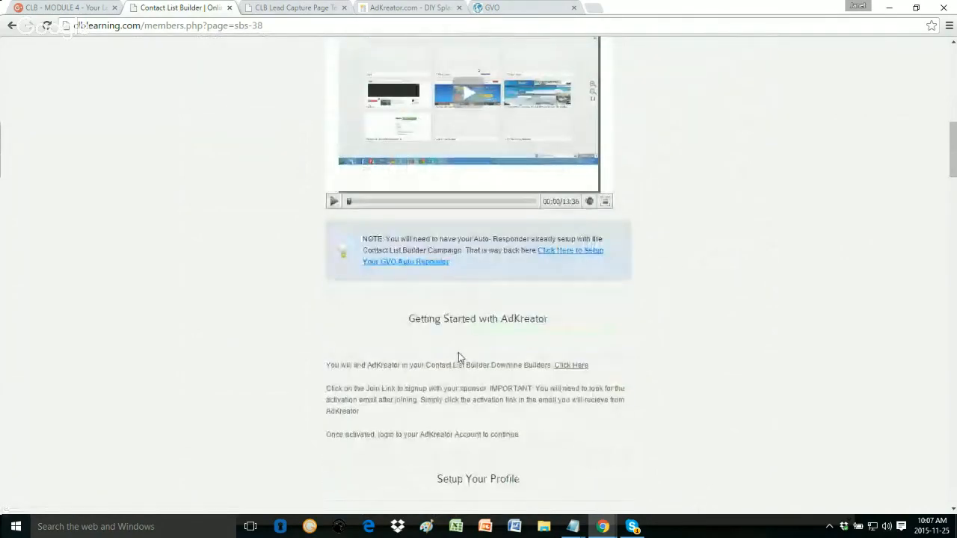
scroll(459, 359, "down", 1)
scroll(459, 358, "down", 2)
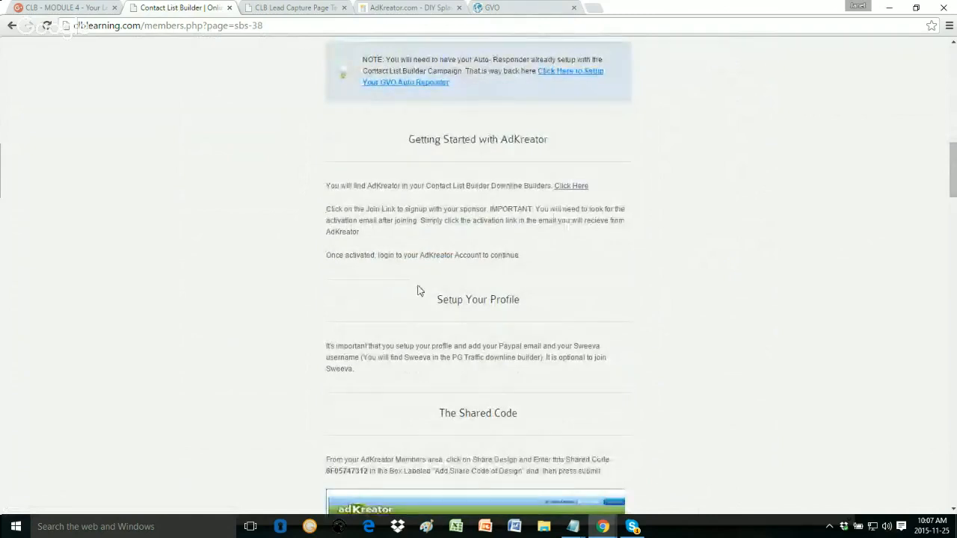
scroll(472, 253, "down", 6)
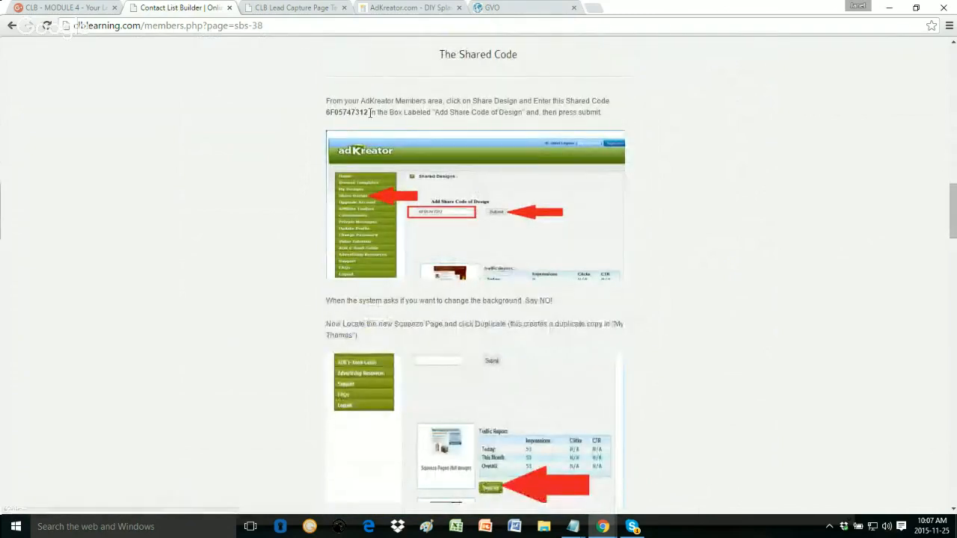
left_click_drag(367, 113, 326, 116)
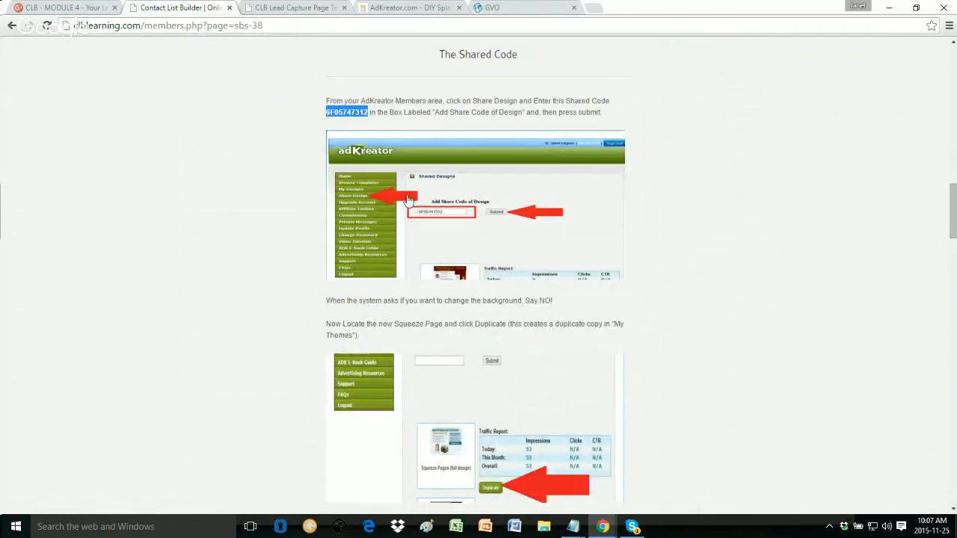
Step: Scroll down to the Additional AdKreator Templates for CLB section and its templates link
scroll(401, 250, "up", 12)
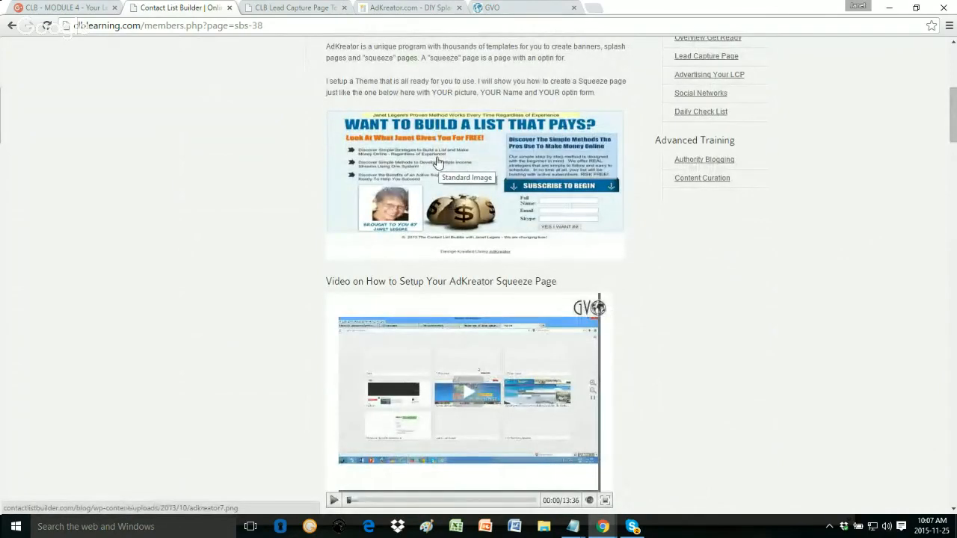
scroll(431, 170, "down", 10)
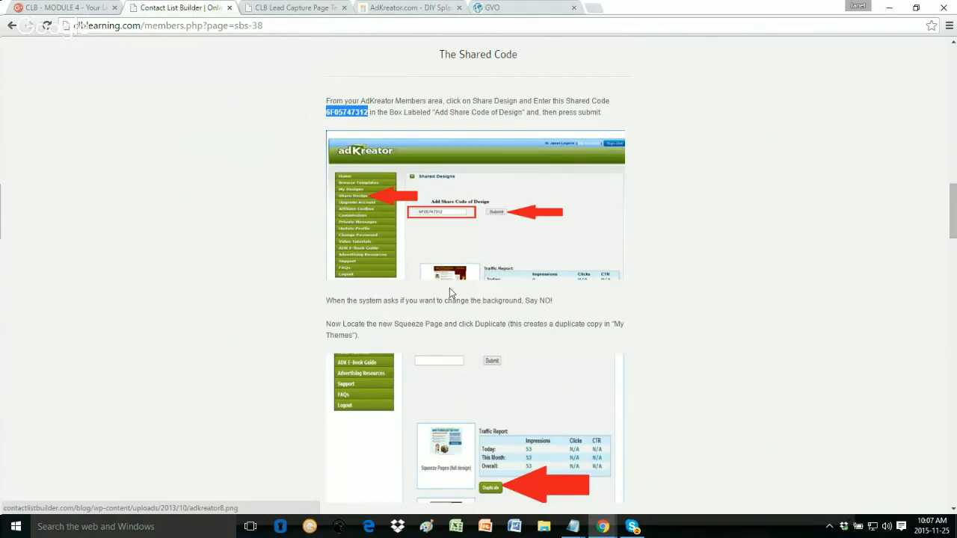
scroll(449, 293, "down", 2)
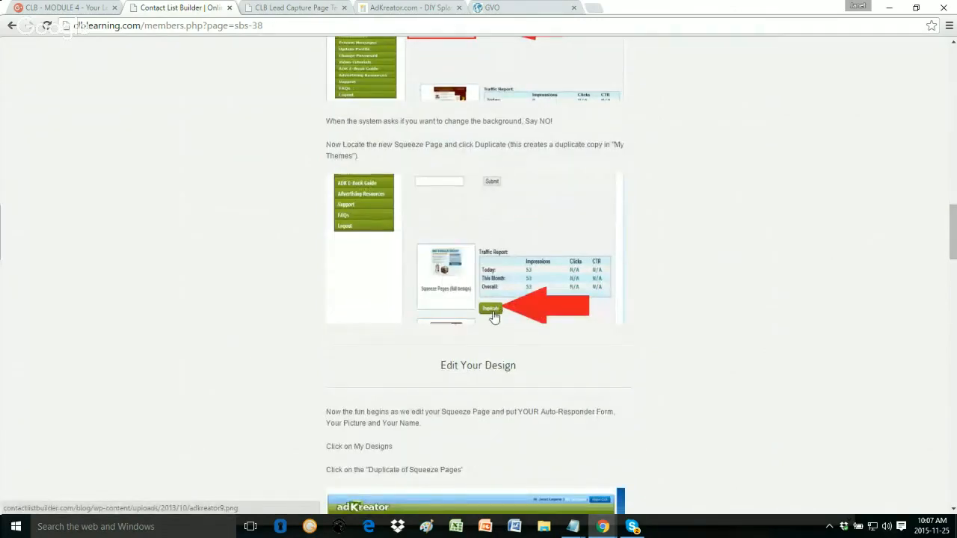
scroll(494, 316, "down", 4)
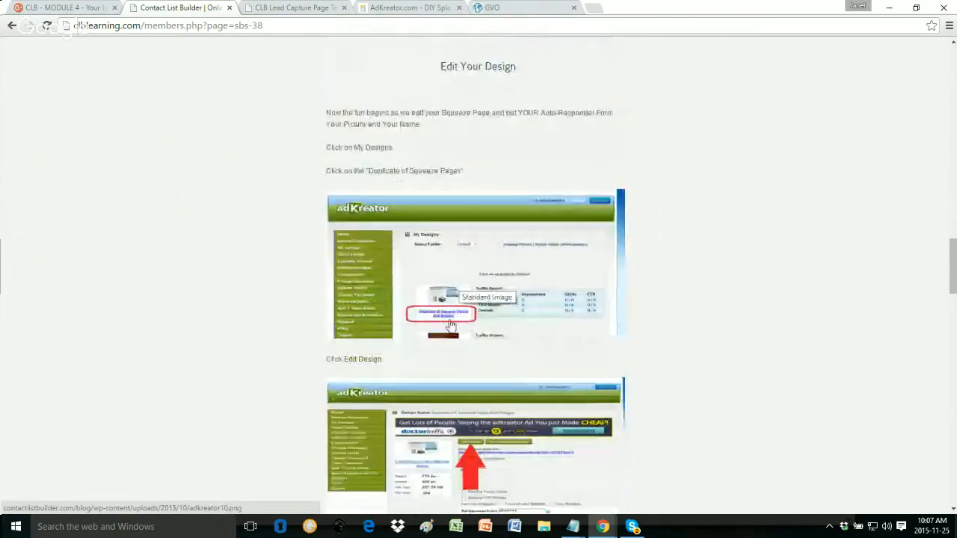
scroll(446, 317, "down", 3)
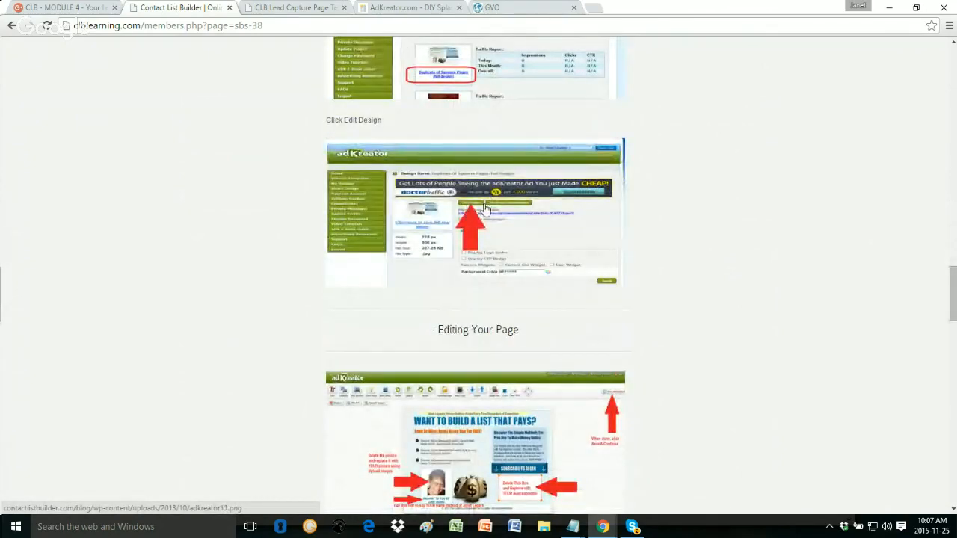
scroll(493, 263, "down", 2)
scroll(494, 263, "down", 2)
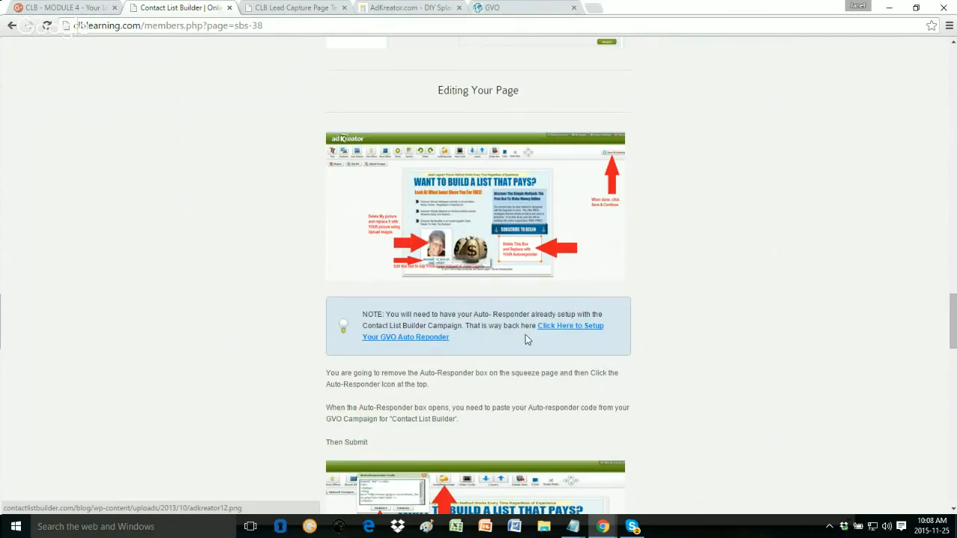
scroll(525, 337, "down", 3)
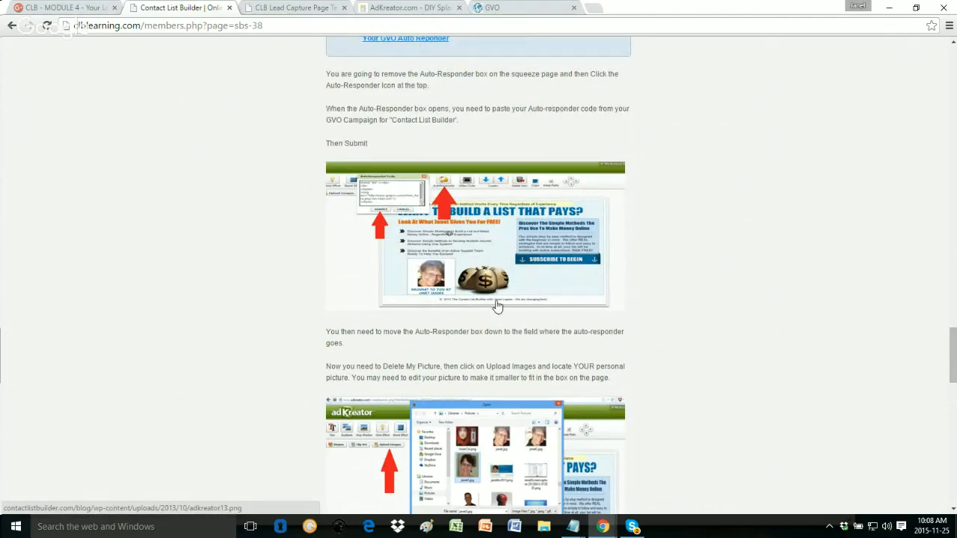
scroll(493, 303, "down", 3)
scroll(480, 258, "down", 3)
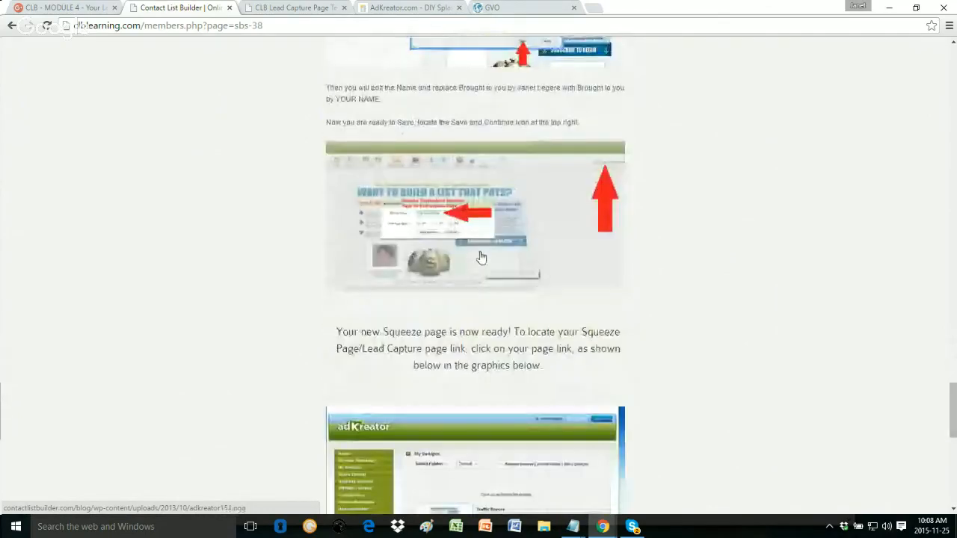
scroll(449, 225, "down", 3)
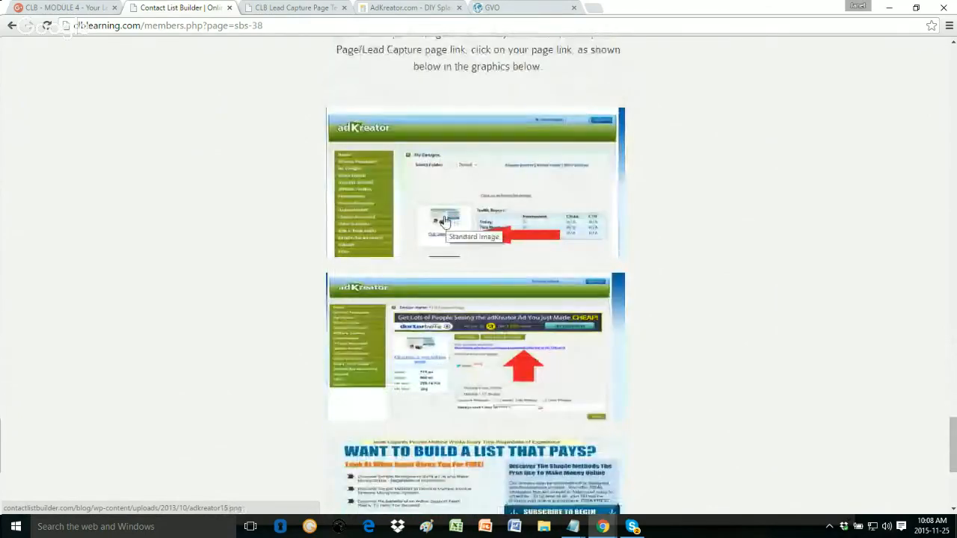
scroll(444, 221, "down", 3)
scroll(444, 221, "down", 1)
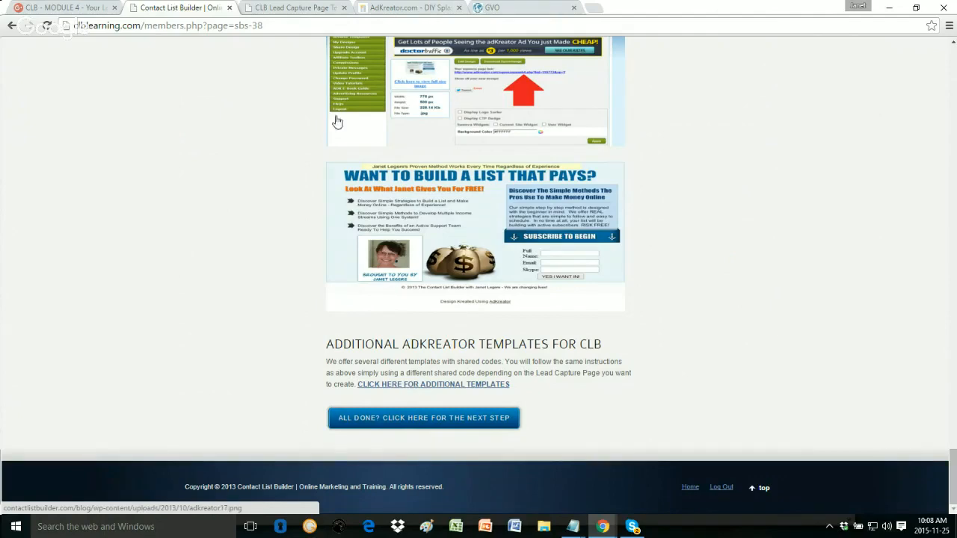
Step: Switch to the CLB Lead Capture Page Templates tab and browse the templates
left_click(305, 7)
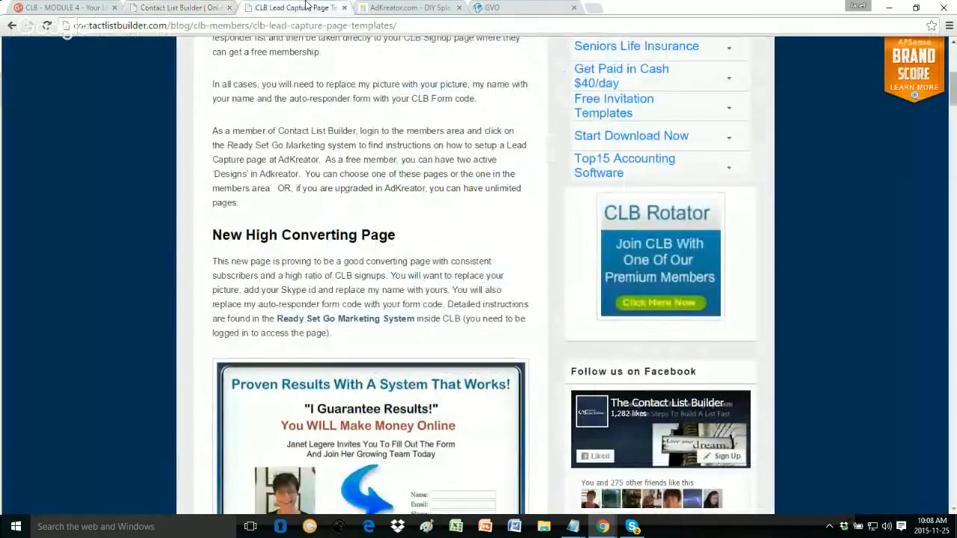
scroll(435, 223, "up", 5)
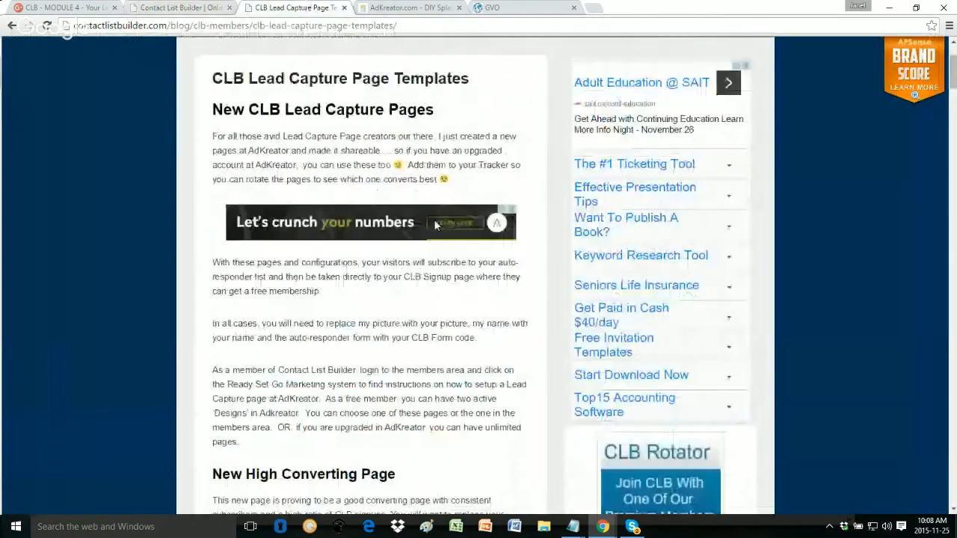
left_click_drag(191, 25, 47, 30)
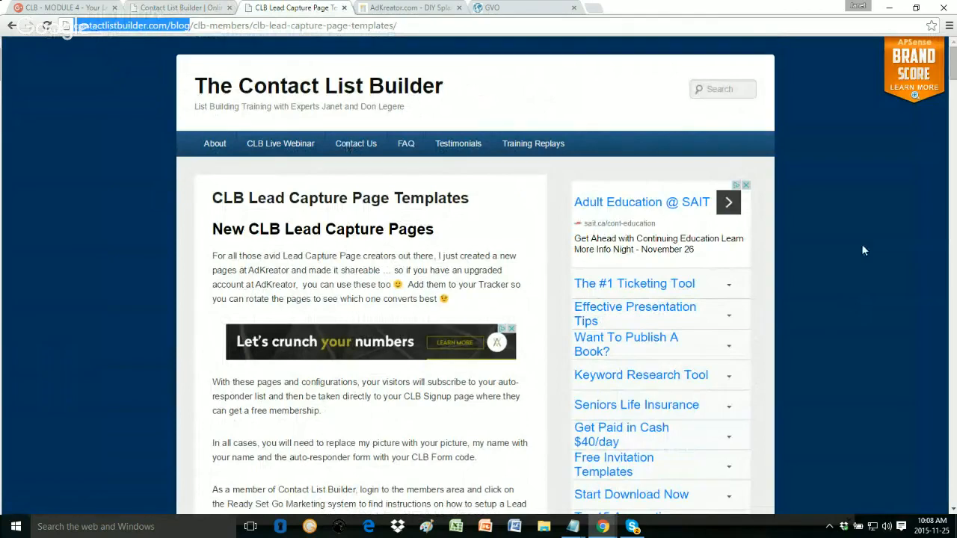
scroll(861, 251, "down", 6)
scroll(862, 251, "down", 6)
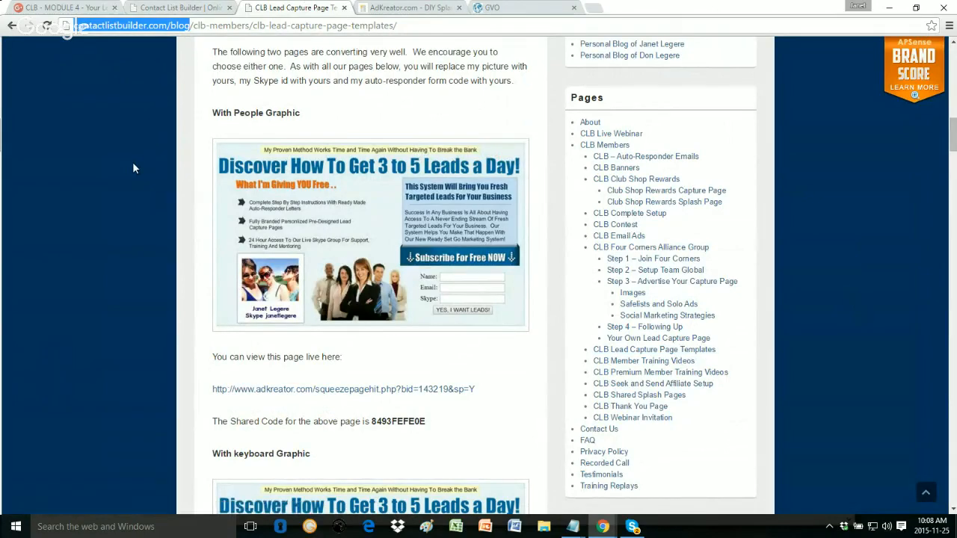
scroll(132, 168, "up", 4)
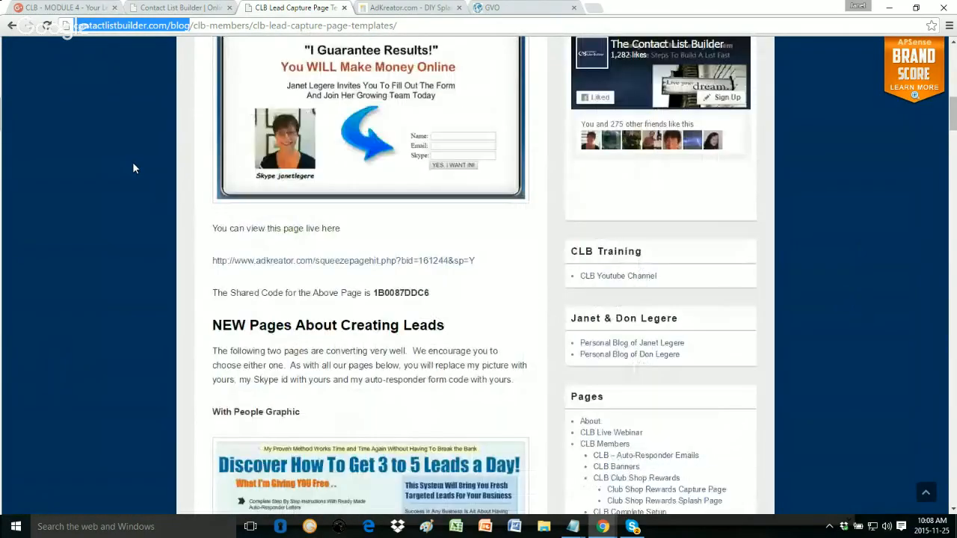
scroll(133, 168, "up", 3)
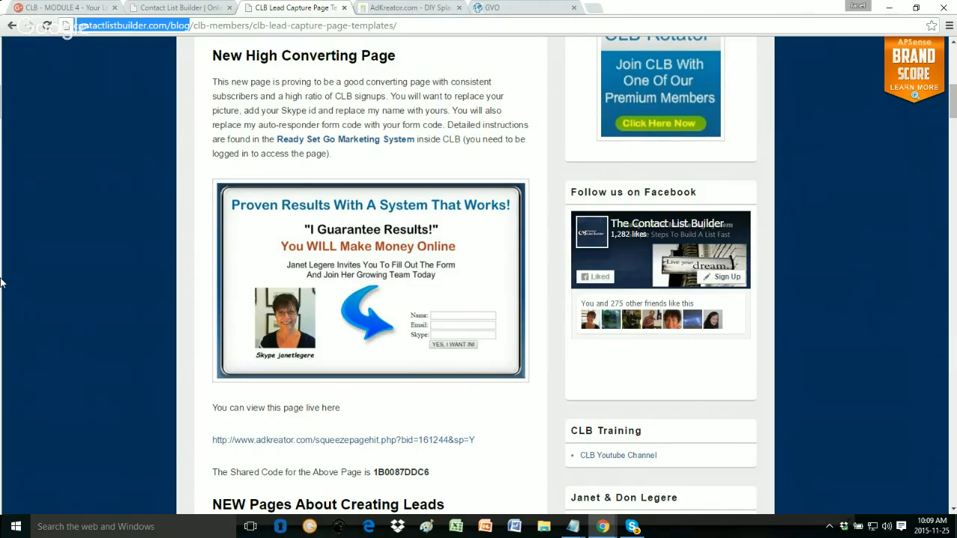
Step: Copy the I Guarantee Results page's shared code 1B0087DDC6
scroll(75, 217, "down", 1)
scroll(75, 216, "down", 1)
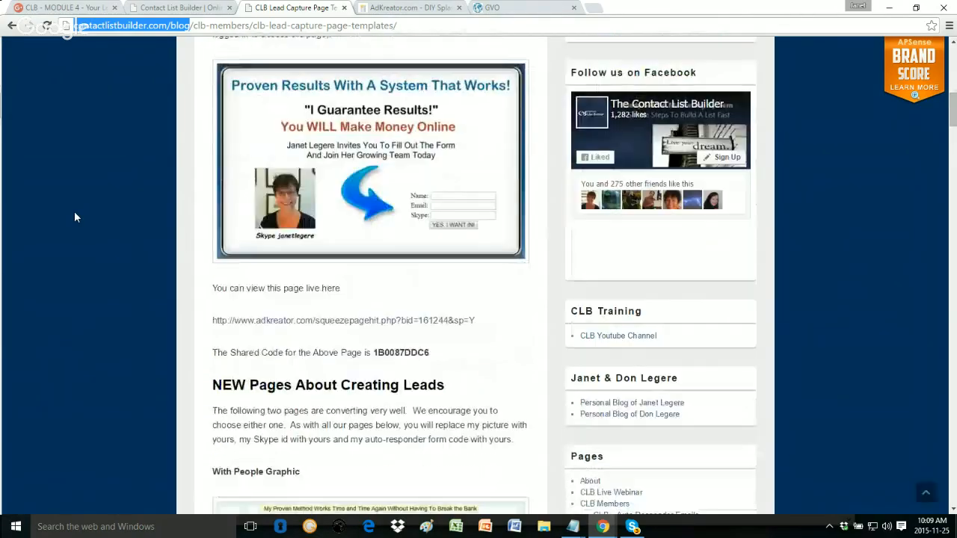
scroll(133, 245, "down", 1)
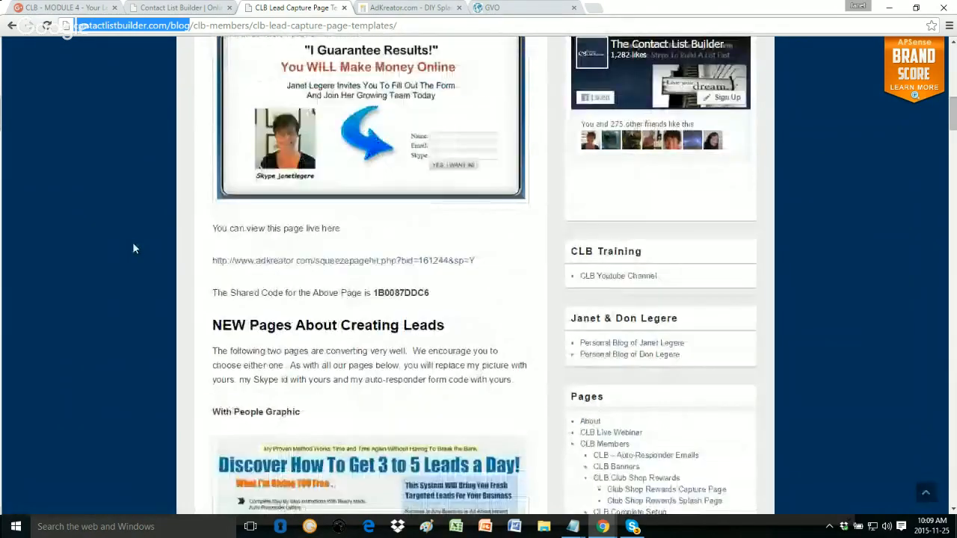
left_click_drag(431, 294, 372, 292)
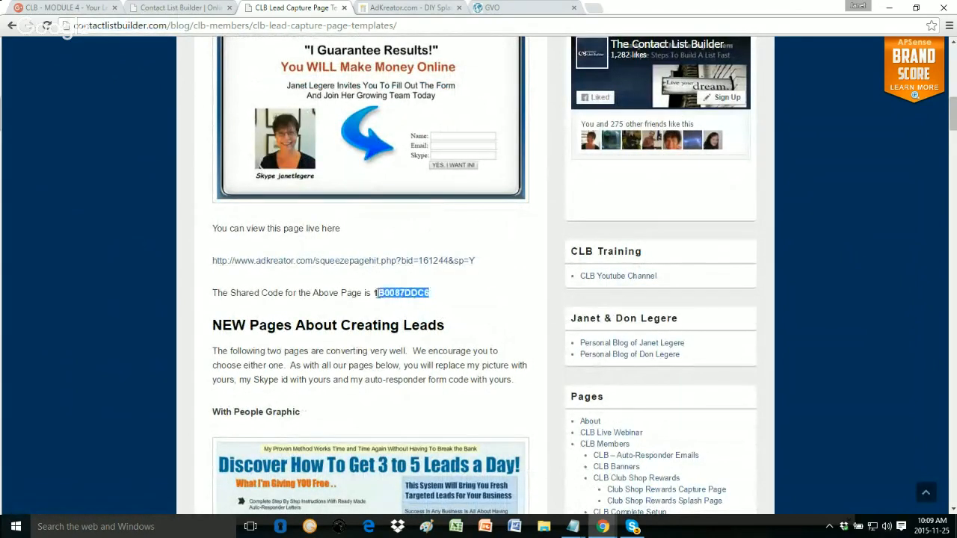
right_click(391, 293)
left_click(415, 302)
left_click(390, 6)
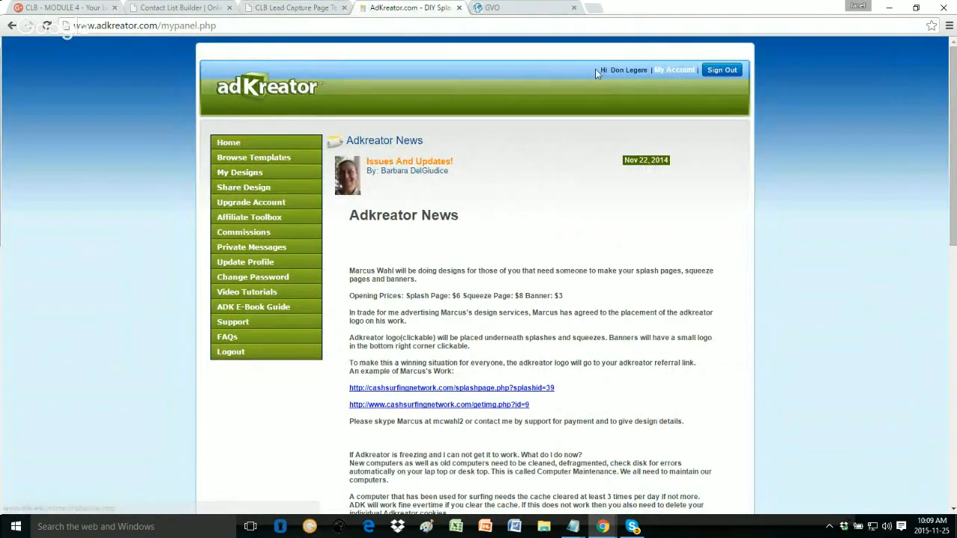
left_click(245, 188)
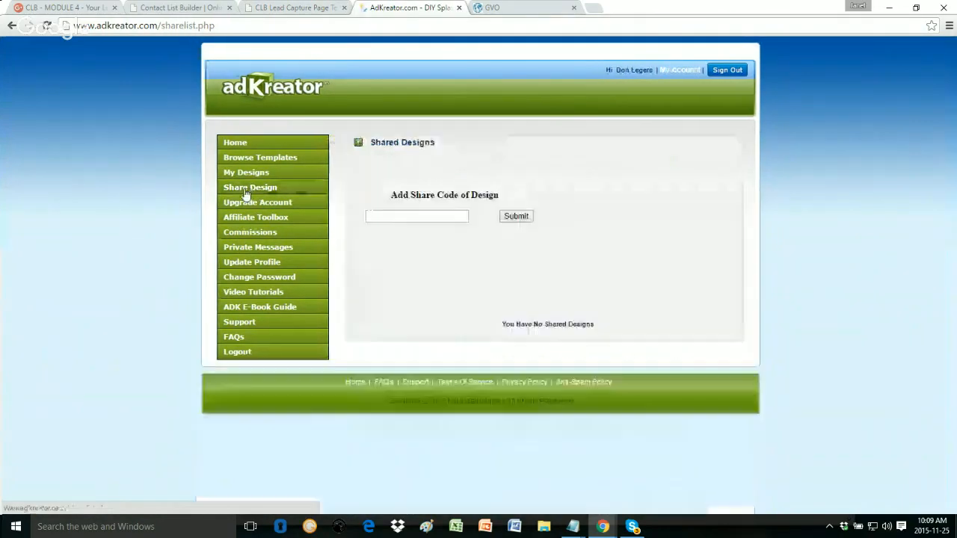
left_click(376, 218)
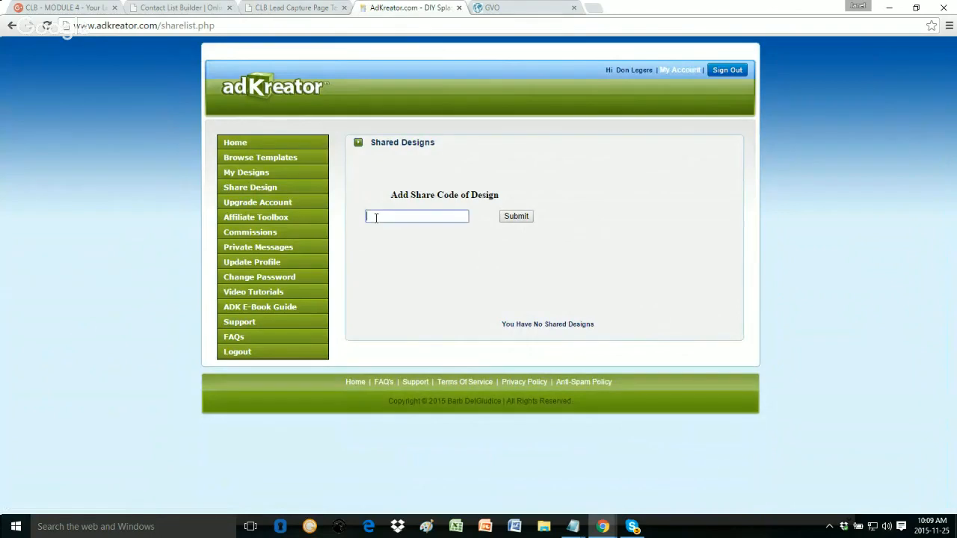
key("ctrl+v")
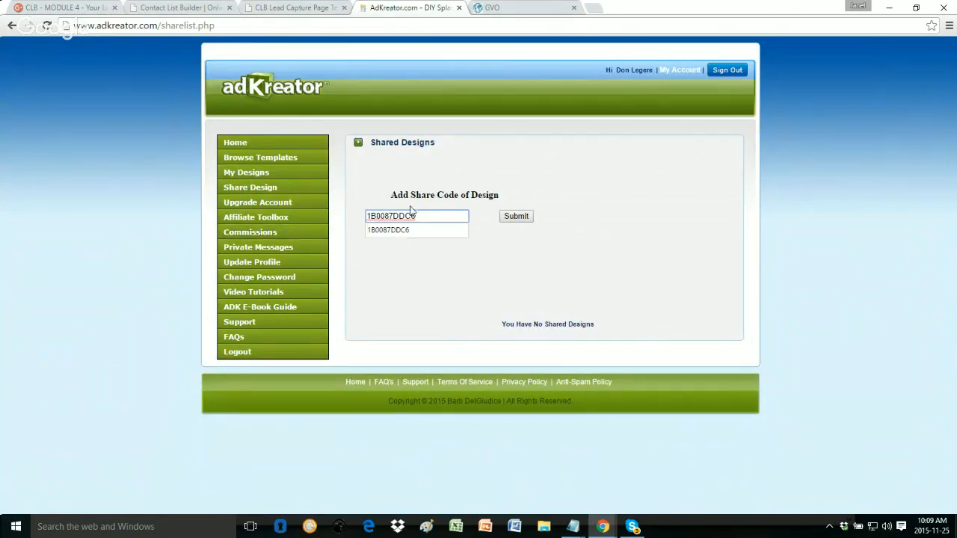
left_click(514, 216)
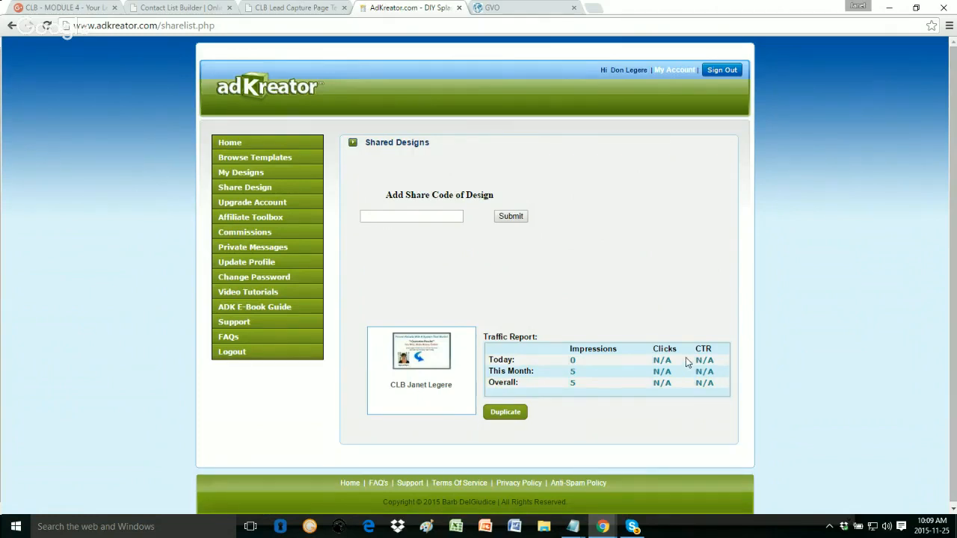
scroll(685, 358, "down", 1)
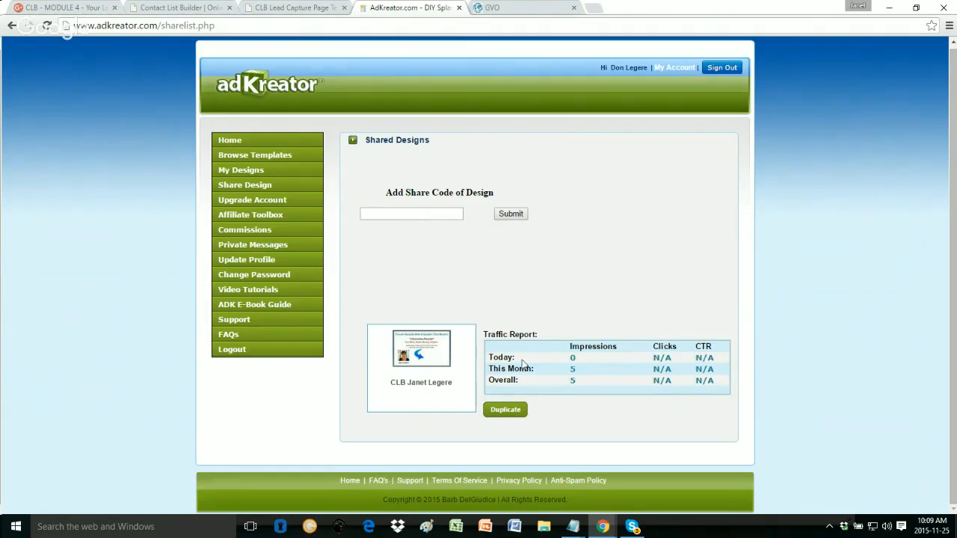
Step: Duplicate the shared CLB design without changing its background and view the copy's details
left_click(505, 411)
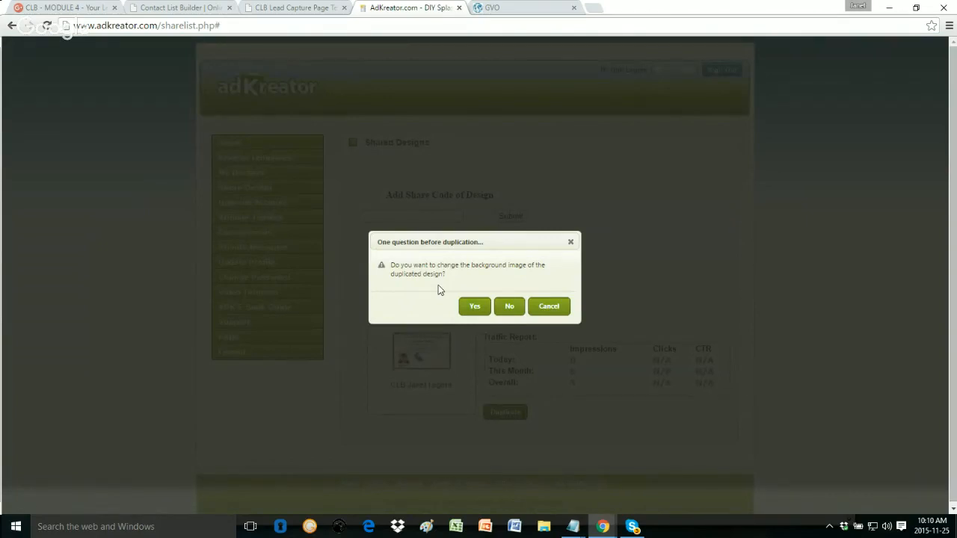
left_click(508, 306)
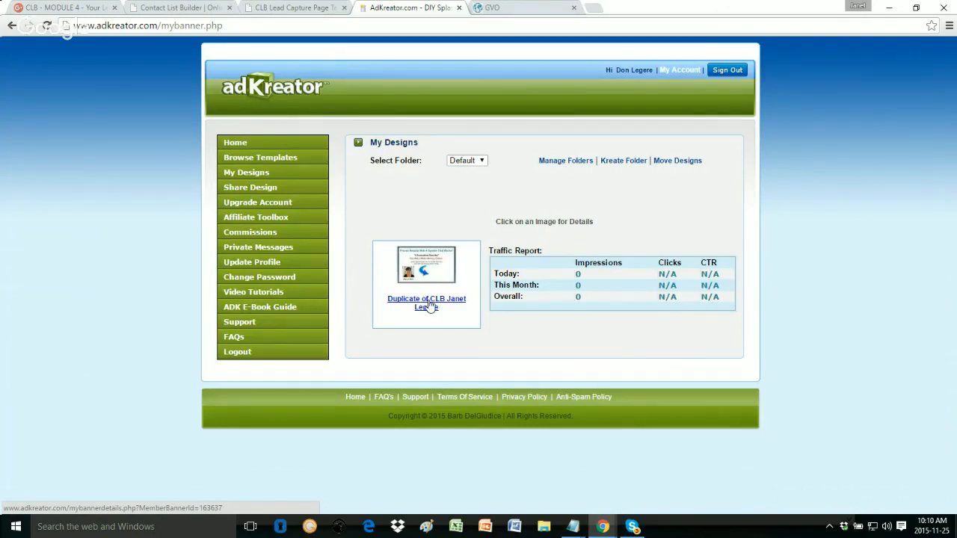
left_click(429, 305)
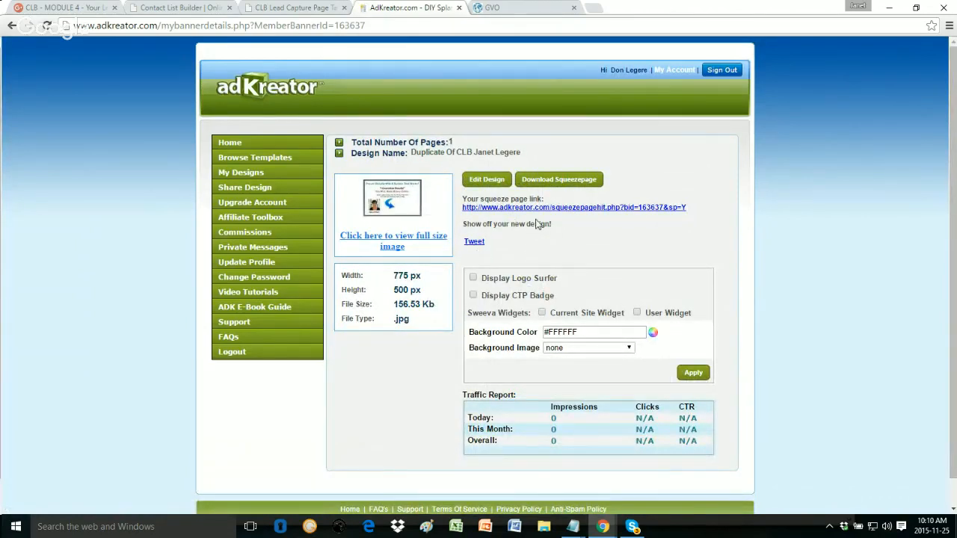
Step: Preview the duplicate's squeeze page in a new tab, then return to its details
right_click(576, 215)
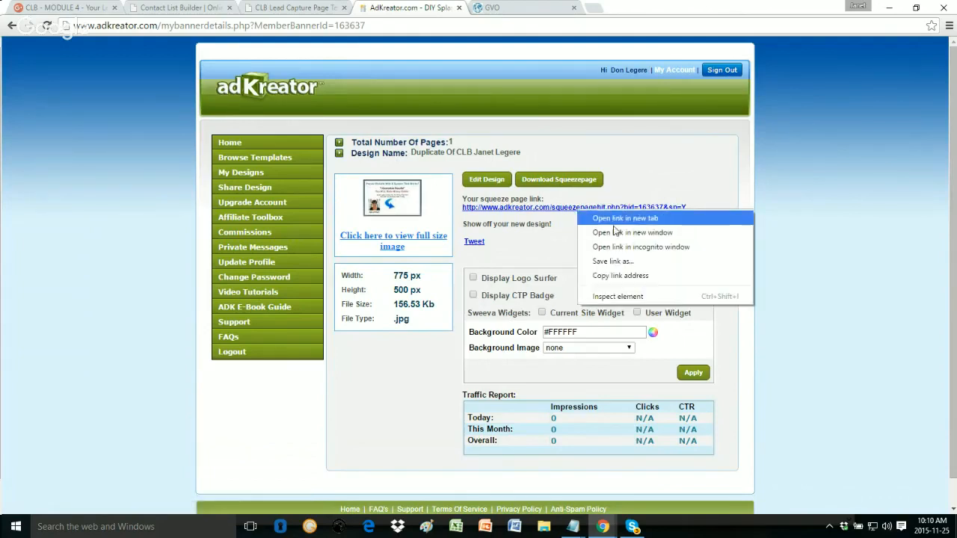
left_click(617, 217)
left_click(508, 7)
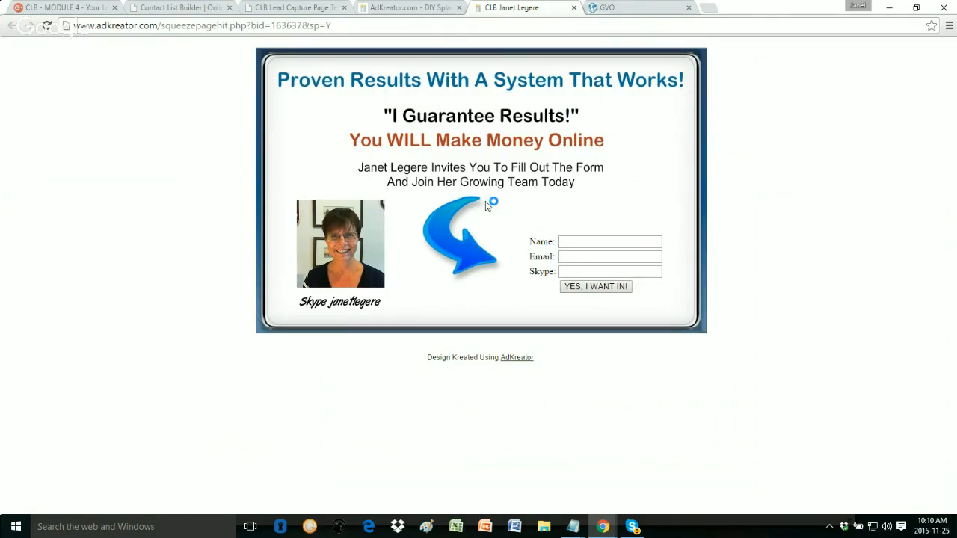
left_click(383, 7)
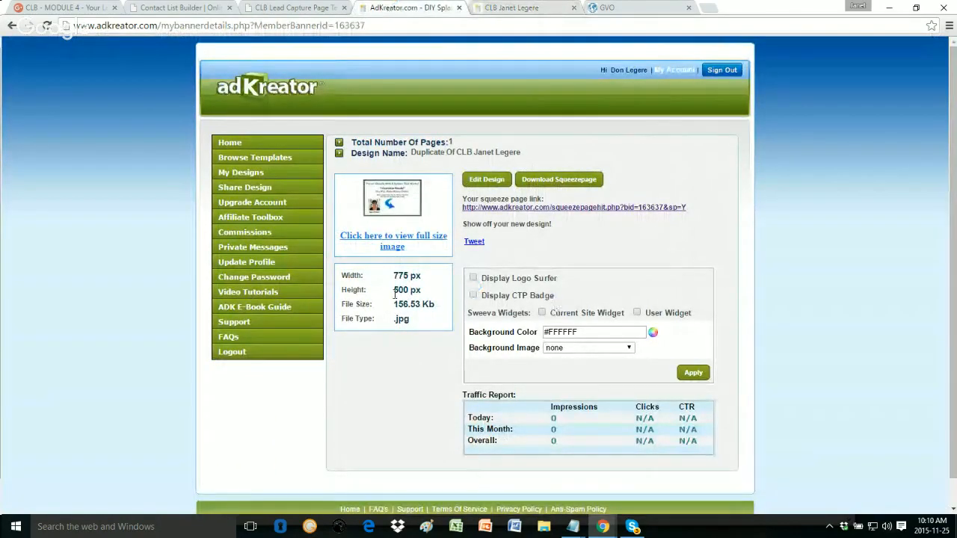
Step: Open the duplicated design in the editor, then bring up the form code for the empty form box
left_click(485, 182)
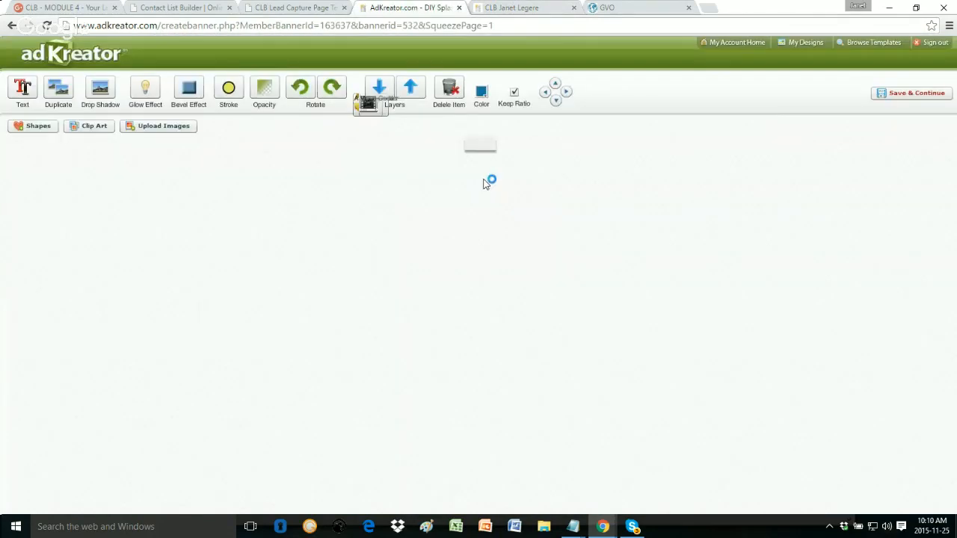
left_click(633, 526)
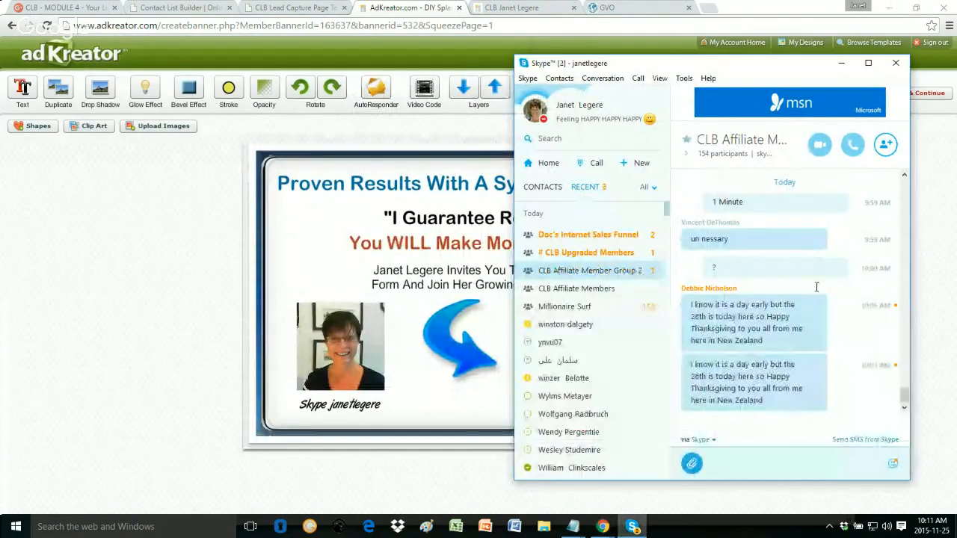
left_click(895, 63)
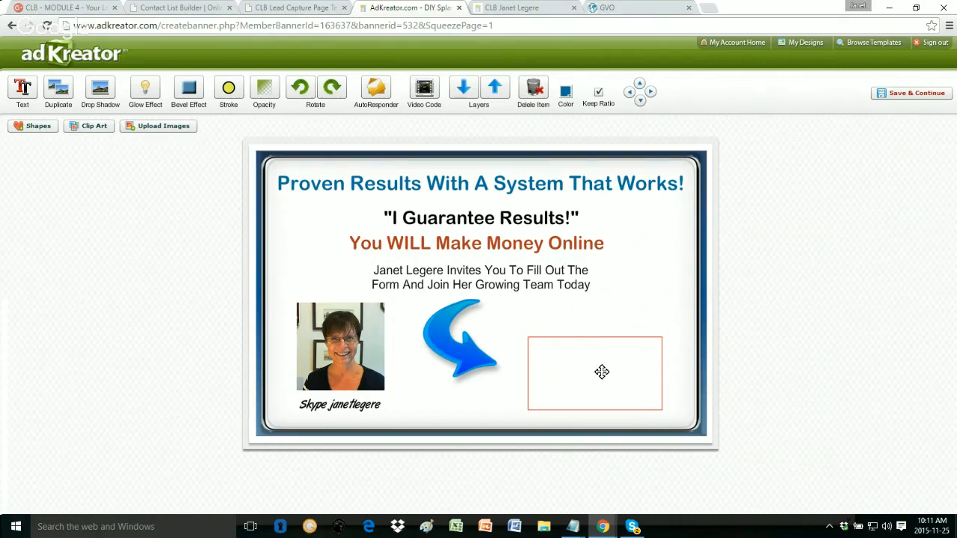
left_click(601, 371)
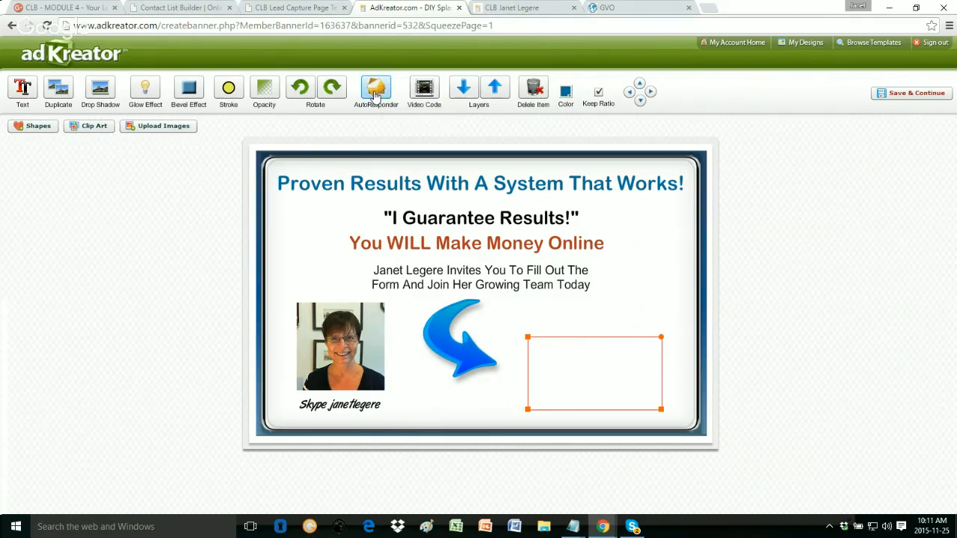
left_click(375, 95)
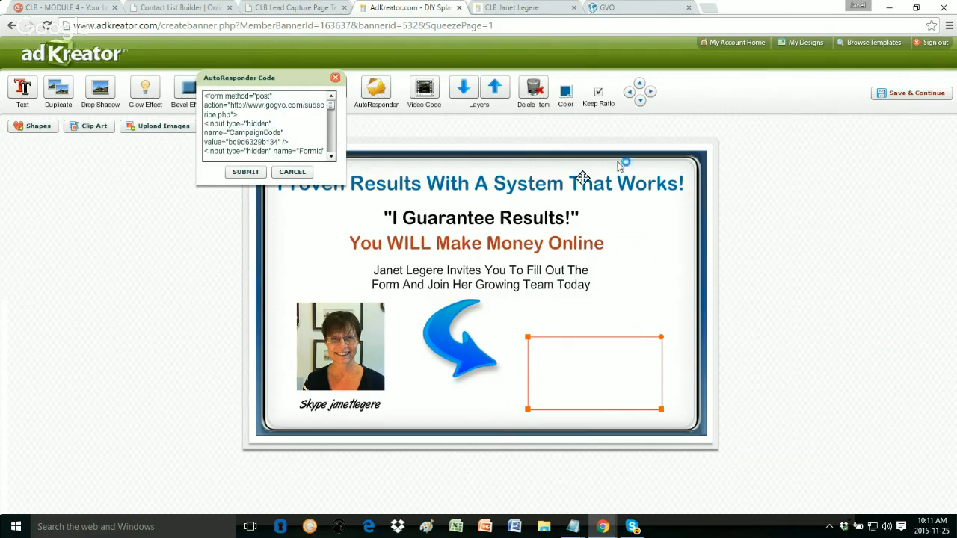
Step: Copy the AdKreator LCP form's HTML from GVO and return to AdKreator's code box
left_click(609, 7)
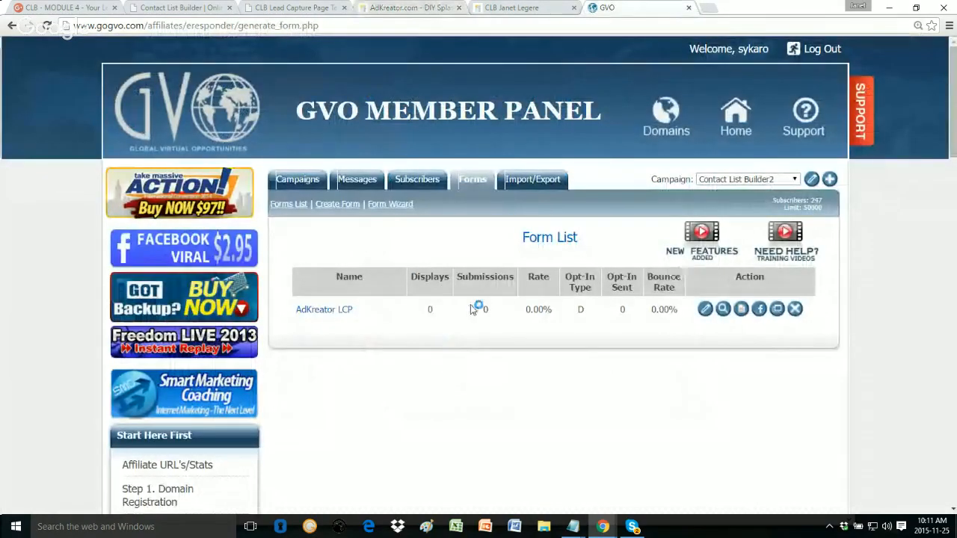
left_click(739, 316)
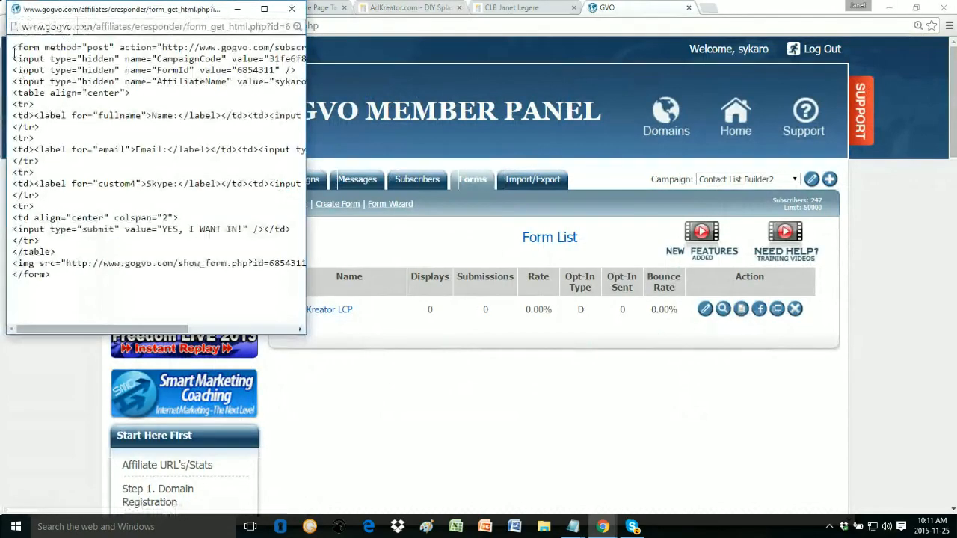
left_click_drag(13, 47, 142, 306)
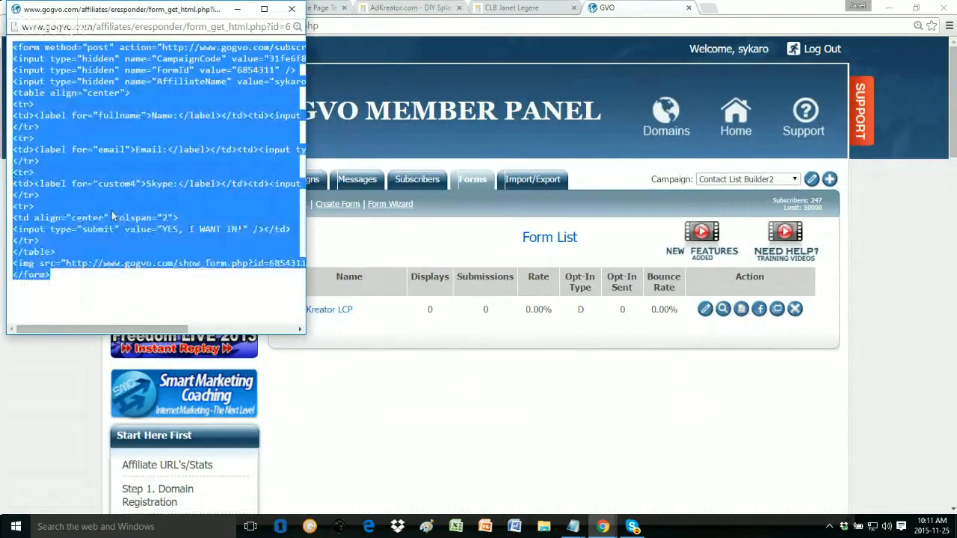
right_click(142, 159)
left_click(171, 166)
left_click(291, 9)
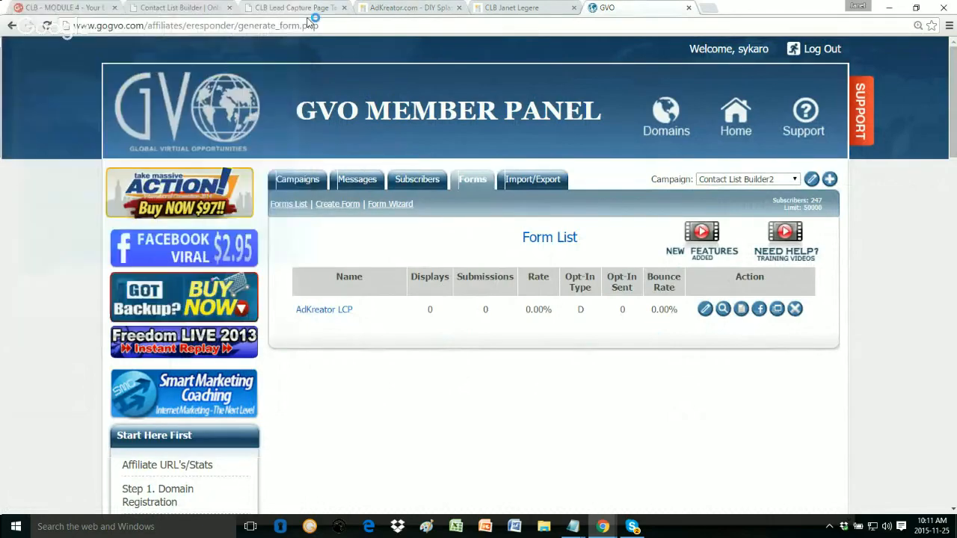
left_click(409, 9)
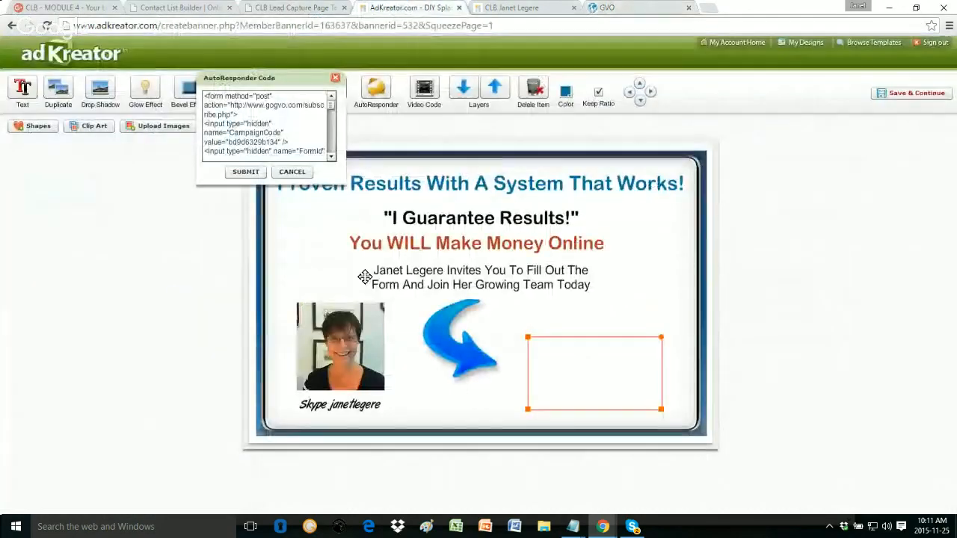
left_click(242, 112)
Step: Replace the old form code with the pasted GVO opt-in code and submit it
key("ctrl+a")
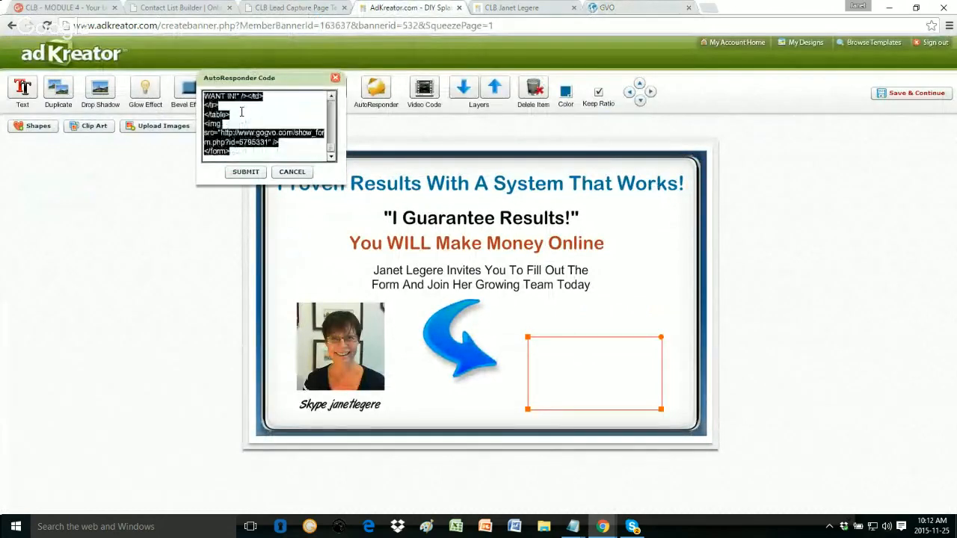
key("Delete")
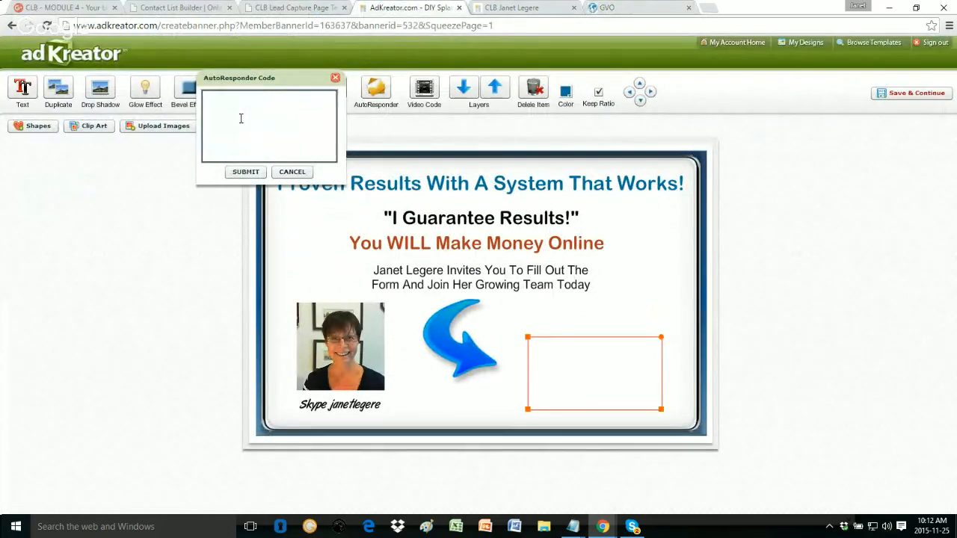
key("ctrl+v")
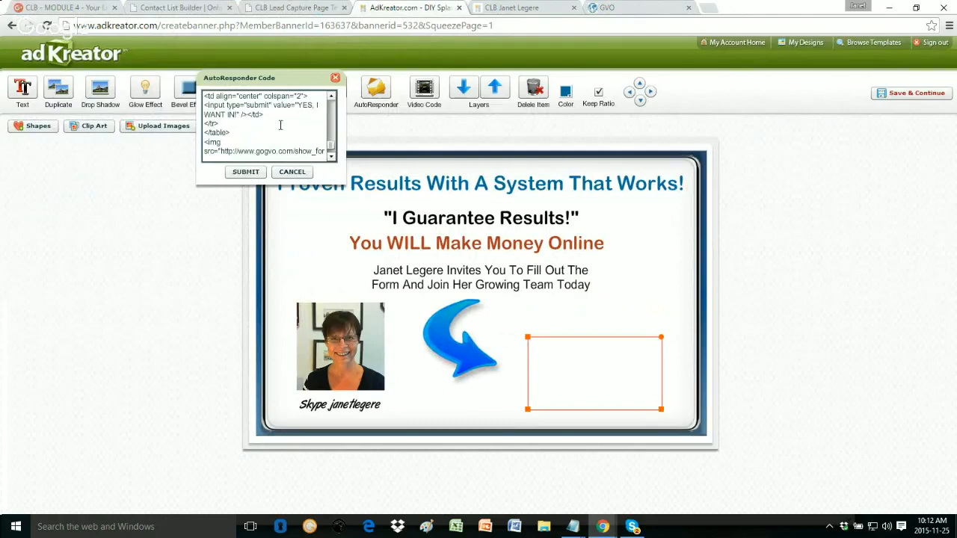
left_click(245, 172)
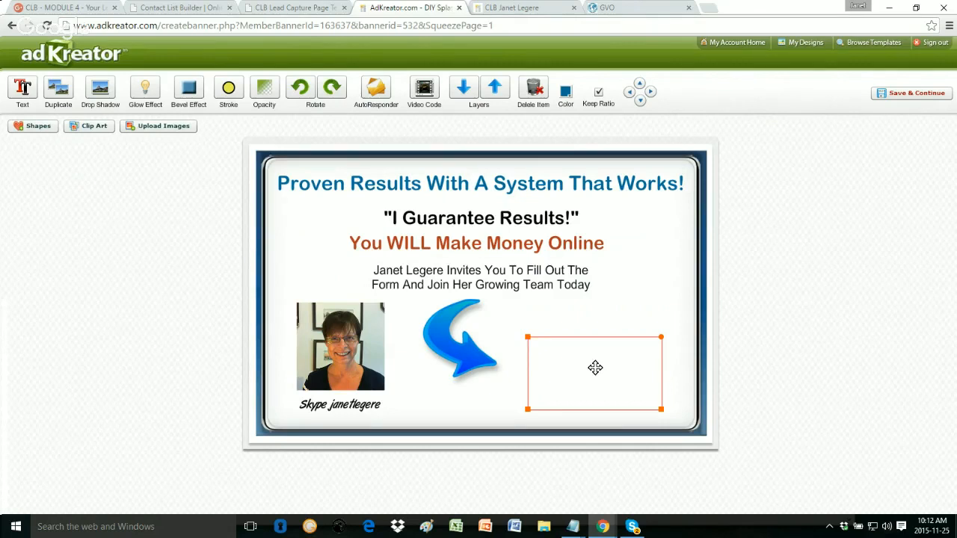
Step: Reopen the form code, swap in the GVO code once more, and resubmit
left_click(379, 102)
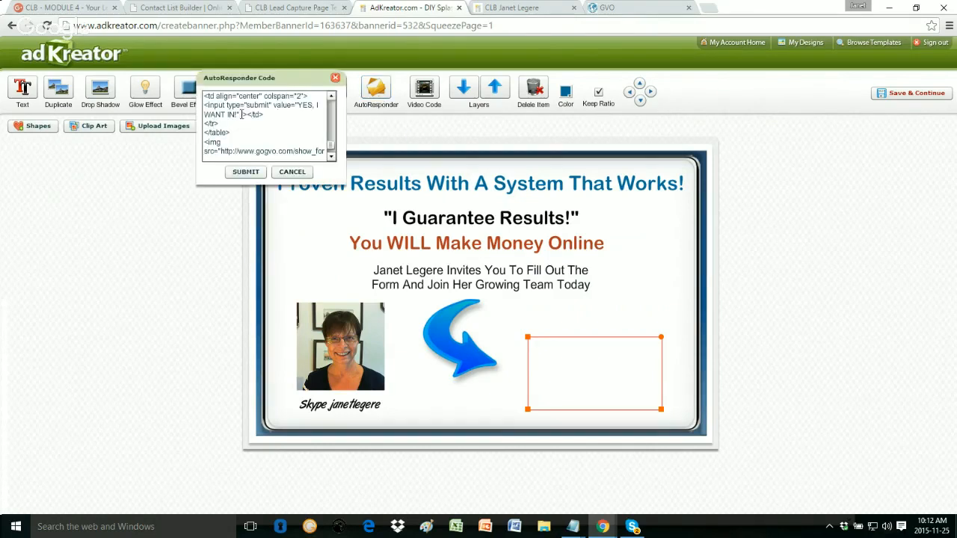
key("ctrl+a")
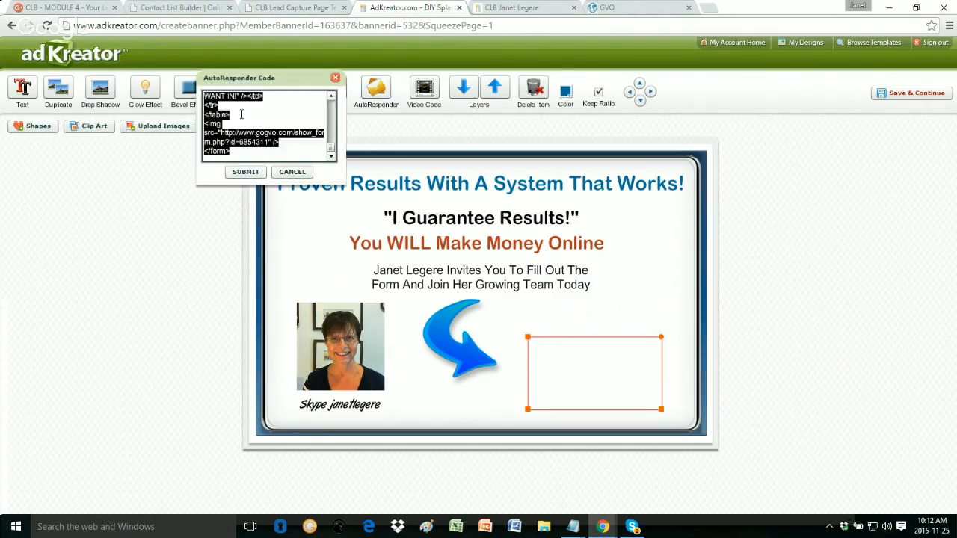
key("BackSpace")
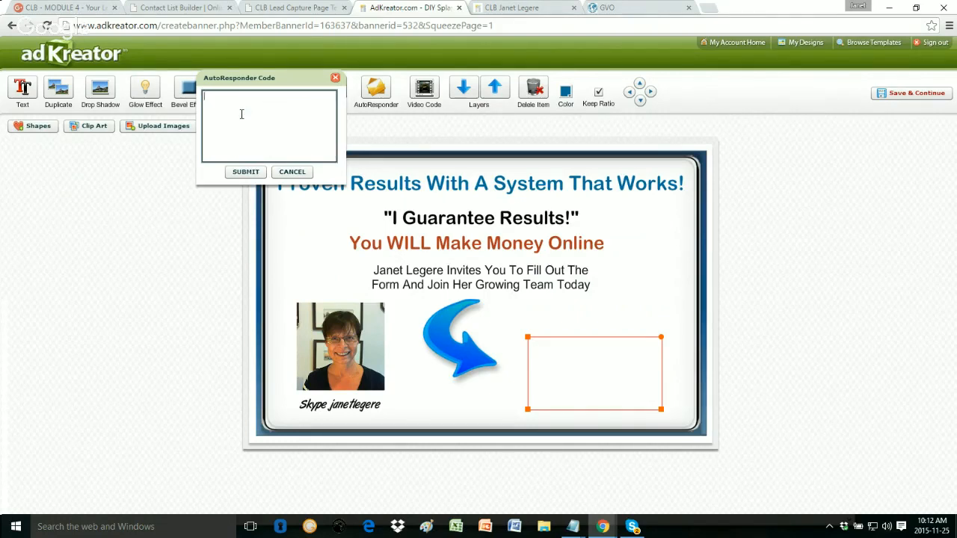
key("ctrl+v")
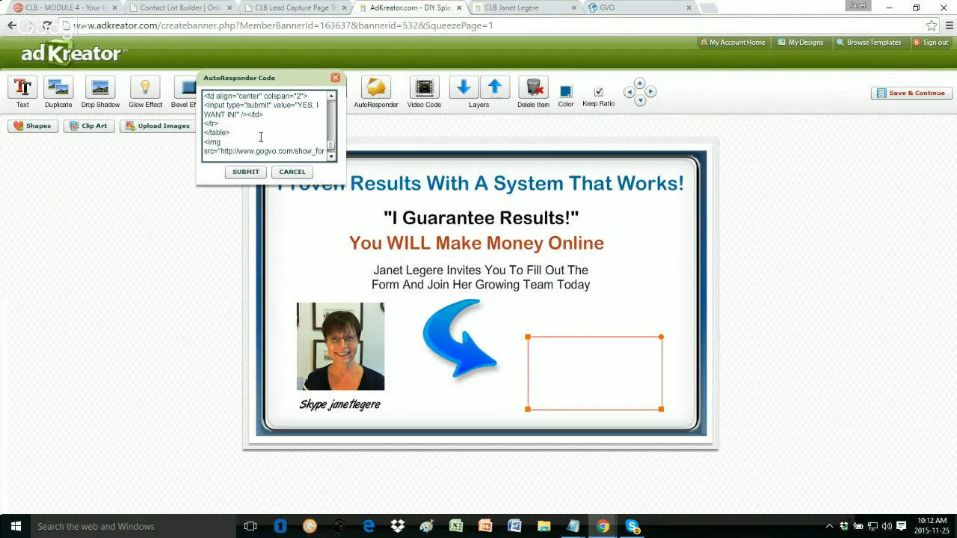
left_click(244, 174)
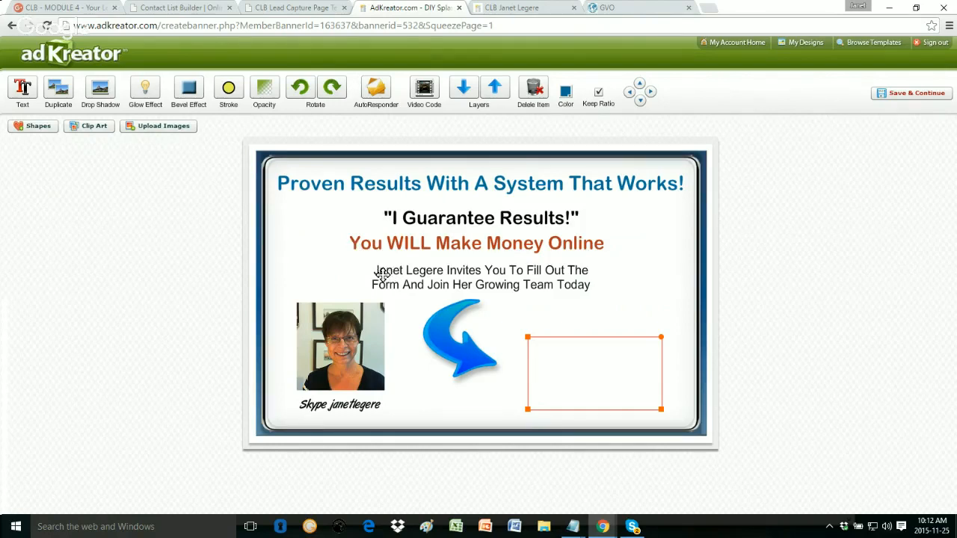
Step: Replace the first name opening the two-line invitation text with the new person's first name
left_click(486, 274)
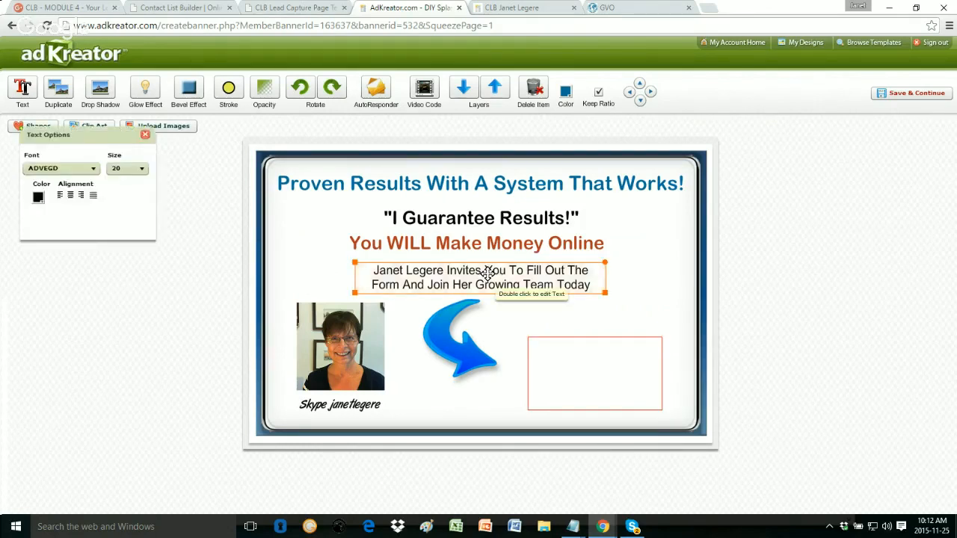
left_click(433, 278)
left_click_drag(388, 271, 339, 272)
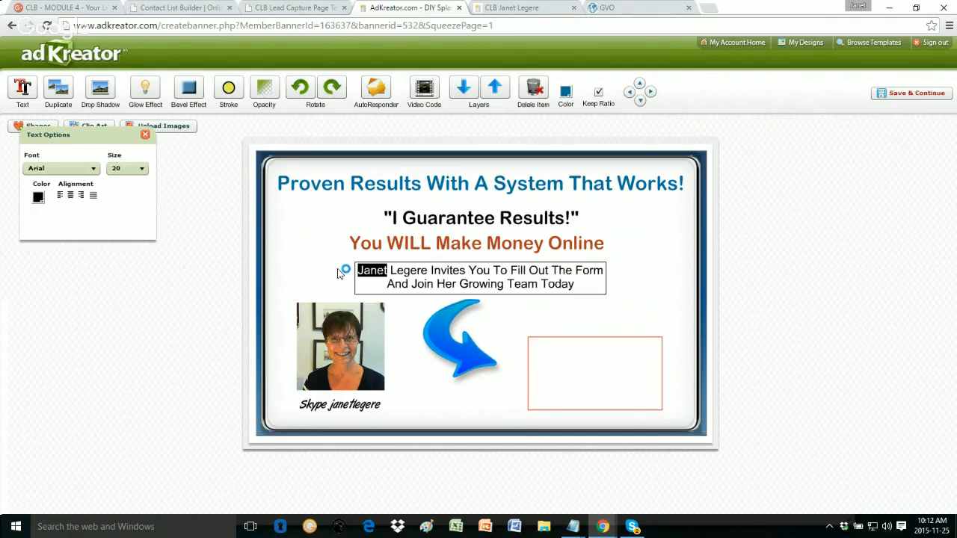
double_click(521, 284)
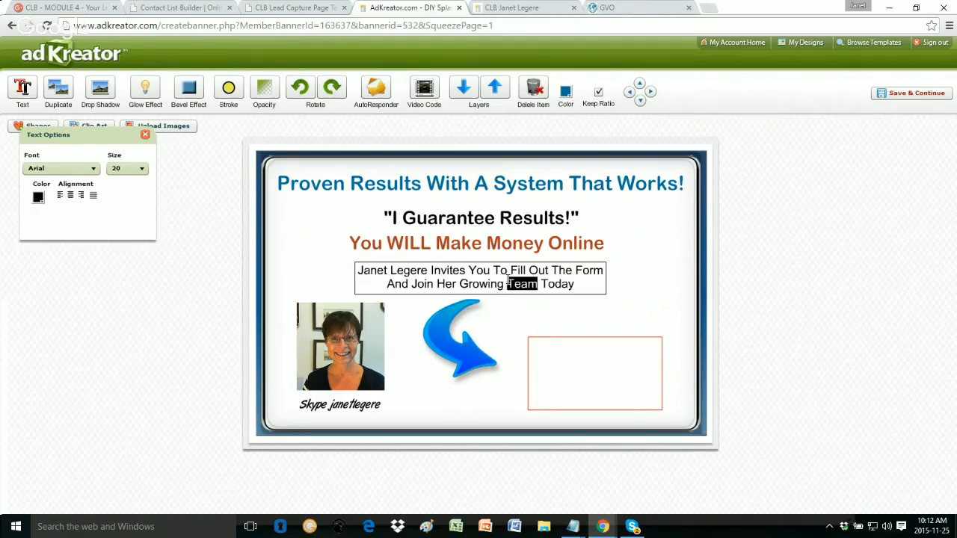
left_click(409, 286)
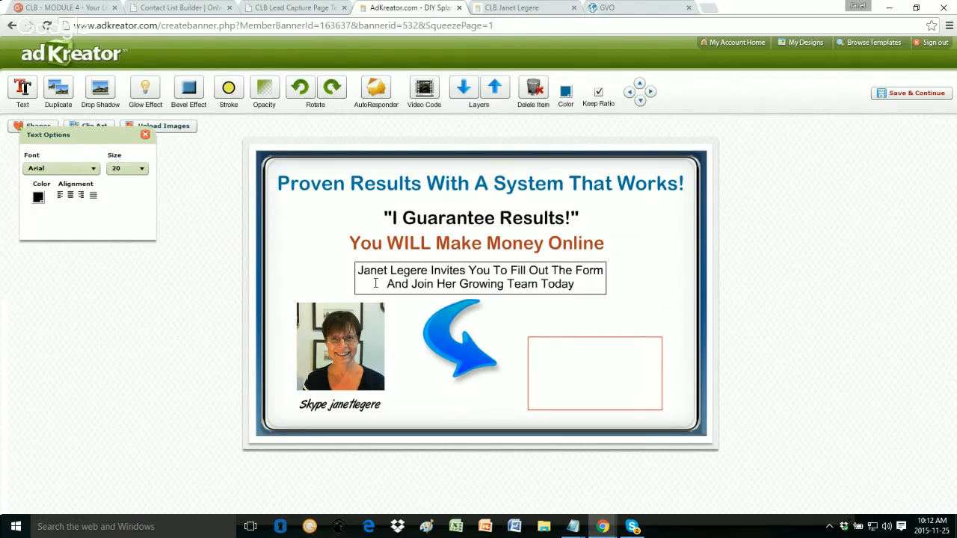
left_click_drag(430, 271, 322, 274)
left_click(416, 273)
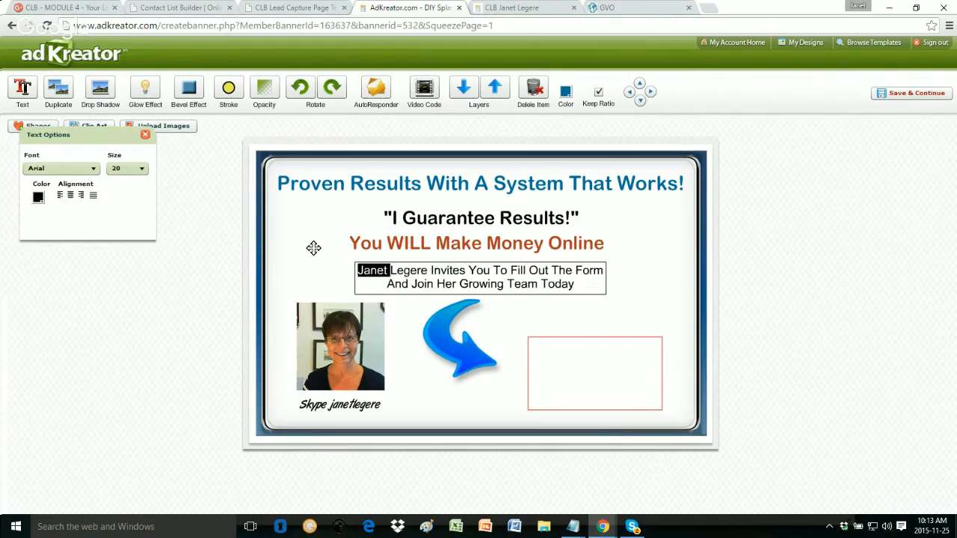
type("Don")
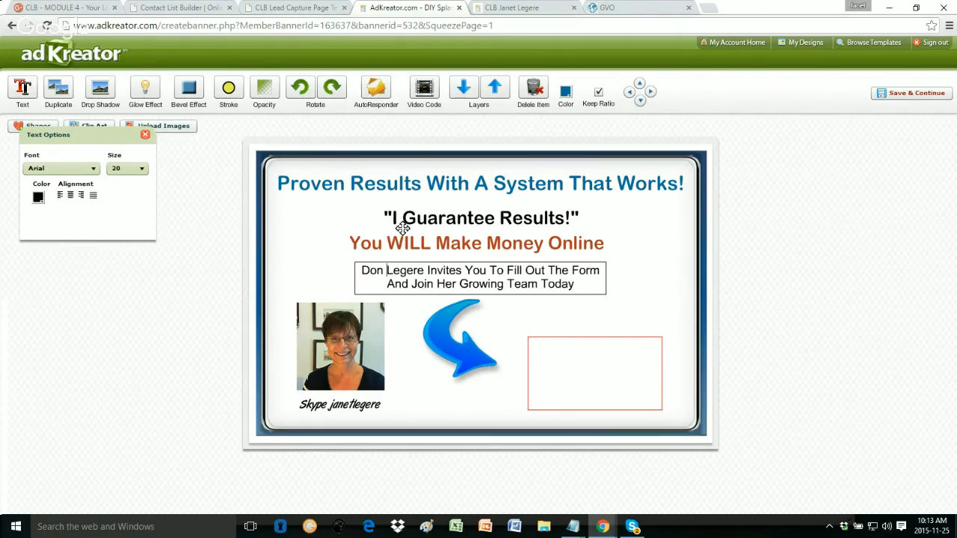
left_click(409, 339)
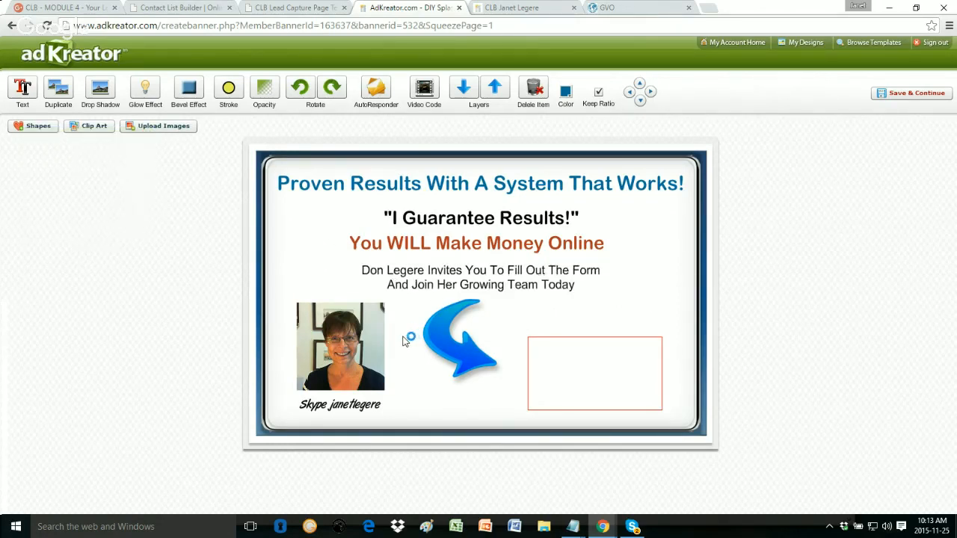
left_click(340, 341)
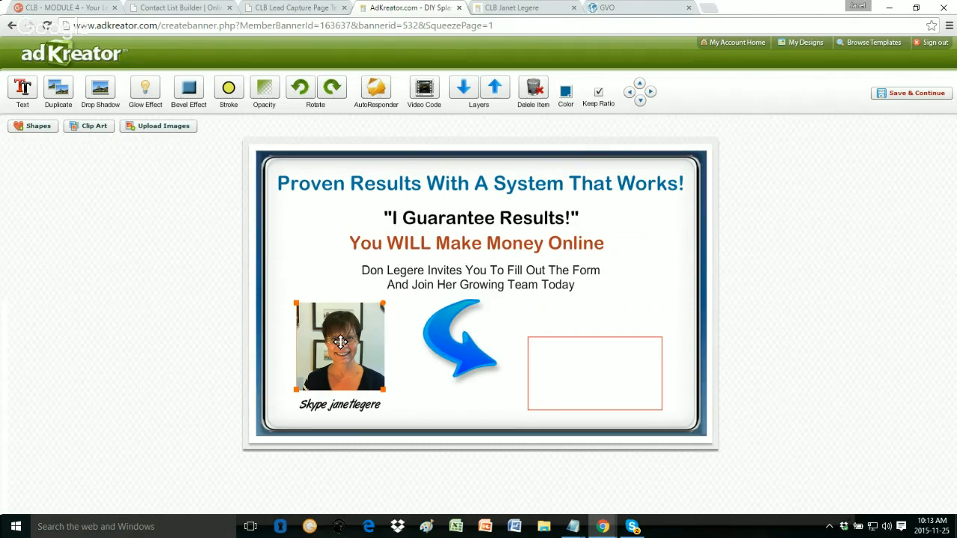
Step: Delete the woman's photo and insert the black-and-white portrait from the Pictures folder
key("Delete")
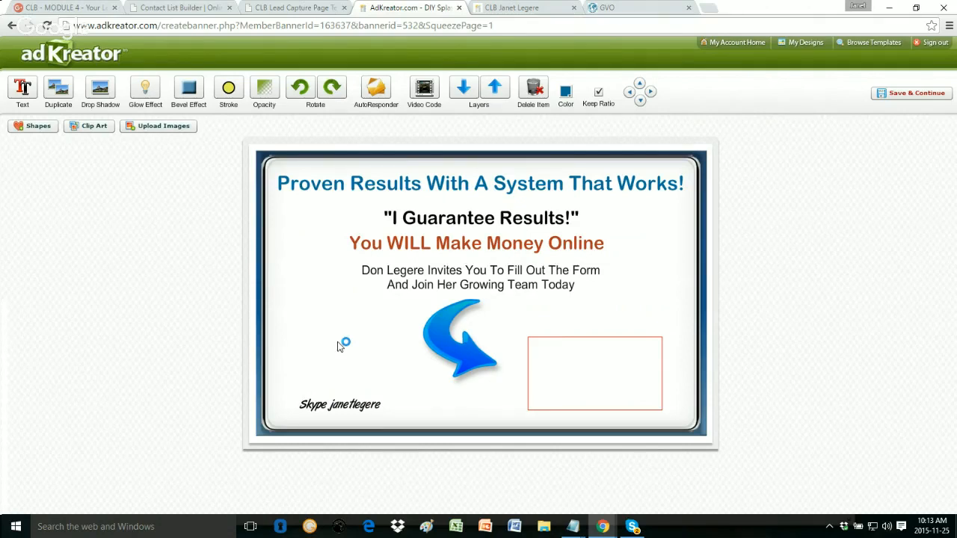
left_click(154, 128)
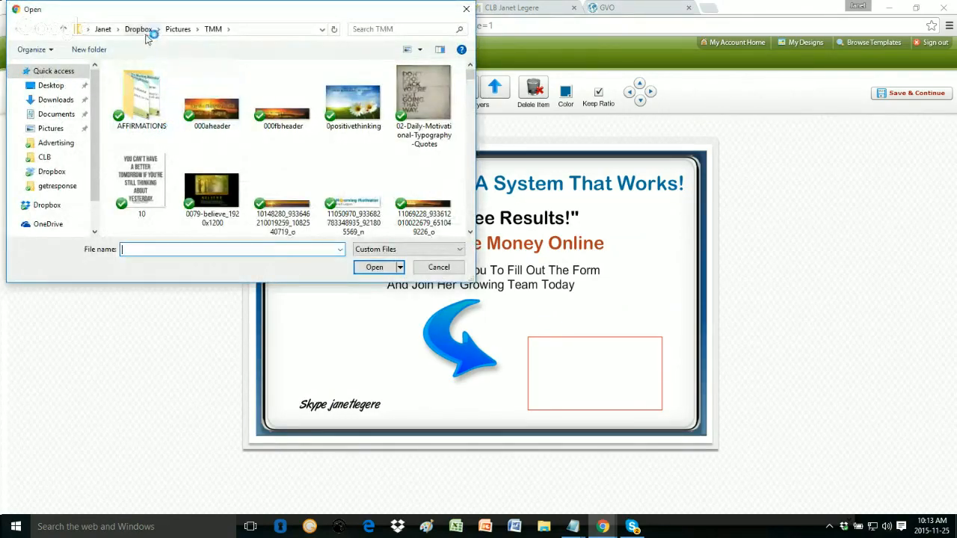
left_click(102, 29)
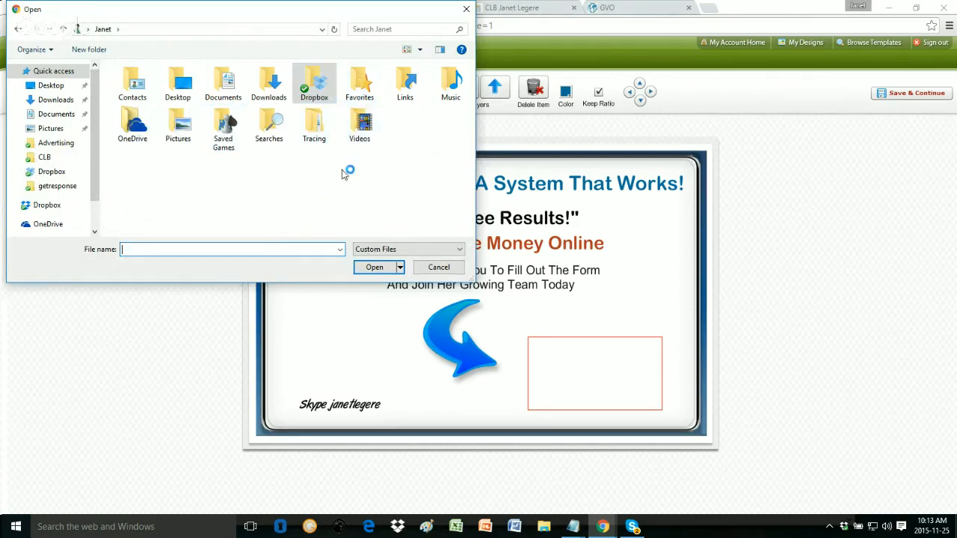
double_click(179, 123)
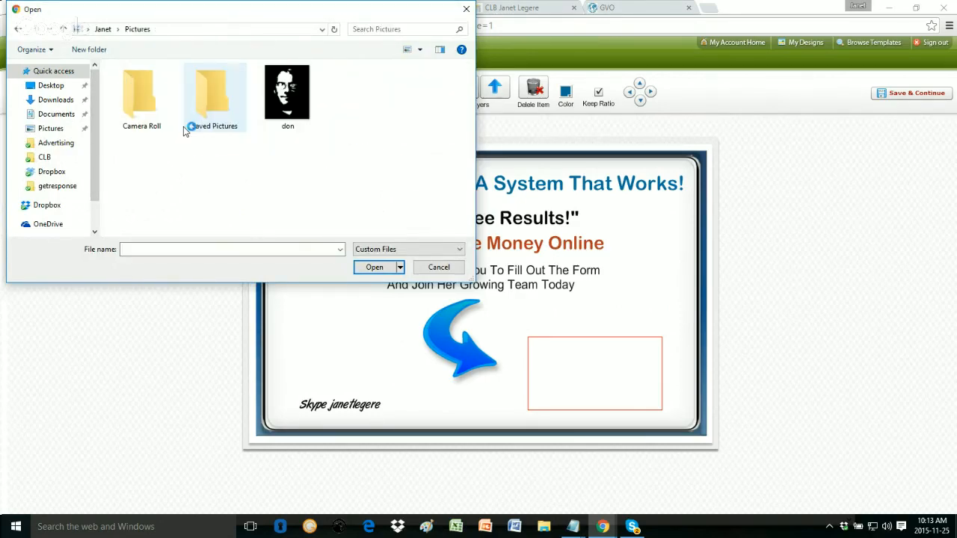
double_click(285, 102)
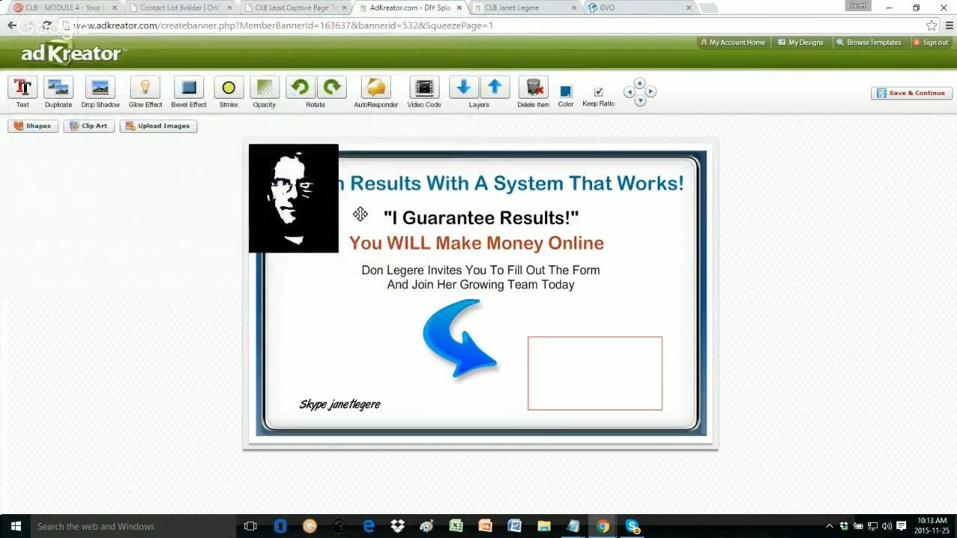
Step: Move and shrink the portrait so it sits just above the Skype caption
left_click_drag(303, 183, 348, 314)
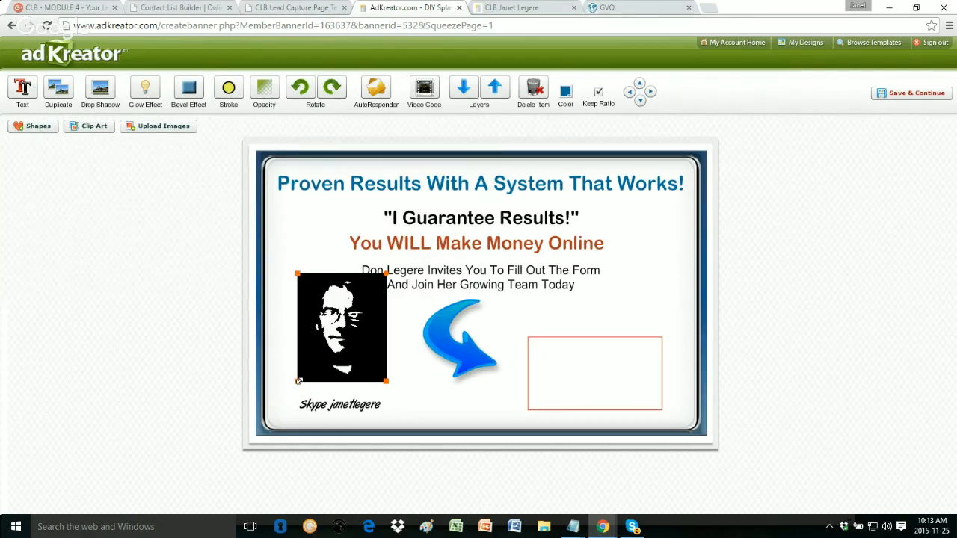
left_click_drag(297, 381, 319, 355)
left_click_drag(361, 304, 351, 326)
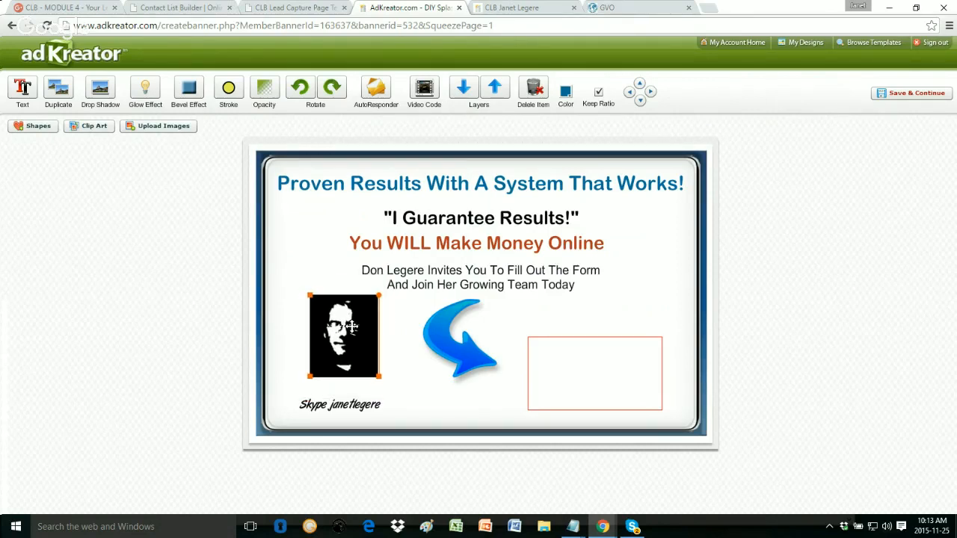
left_click_drag(310, 377, 312, 376)
left_click_drag(356, 336, 351, 339)
Step: Replace the old Skype username under the portrait with the new person's Skype username
left_click(338, 408)
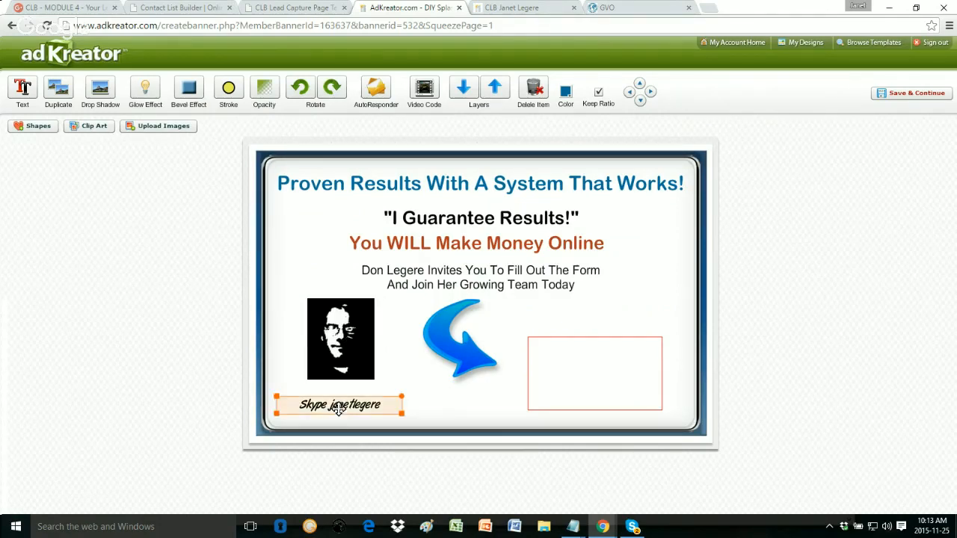
left_click(339, 408)
left_click_drag(328, 408, 396, 399)
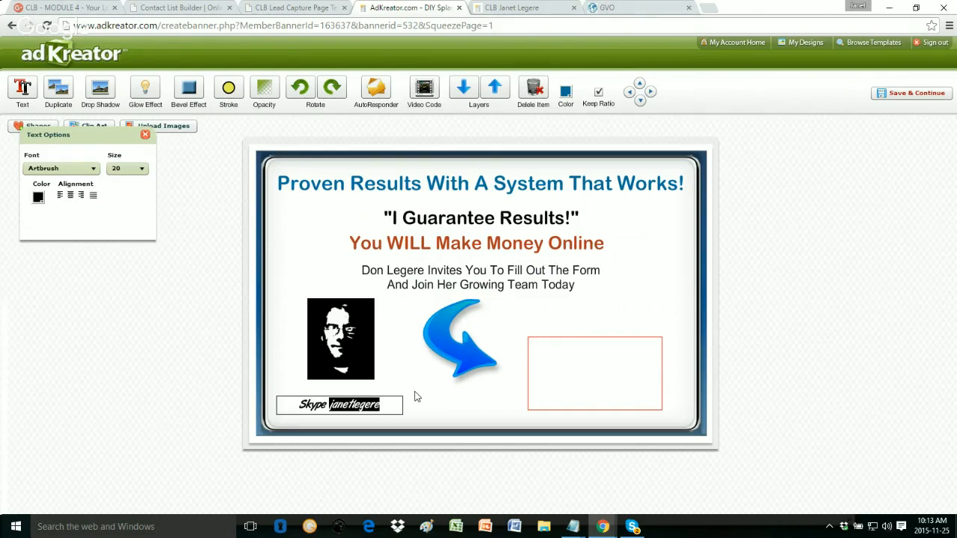
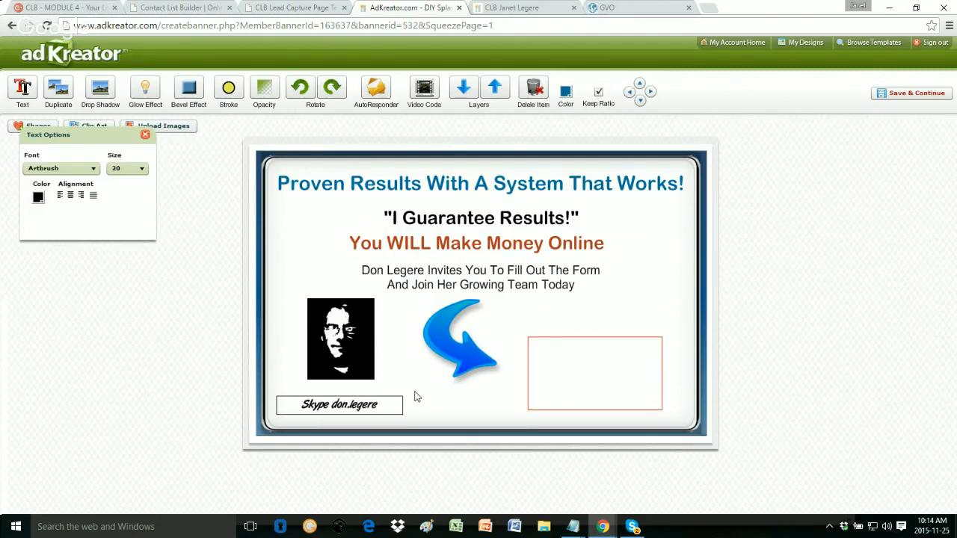
left_click(675, 229)
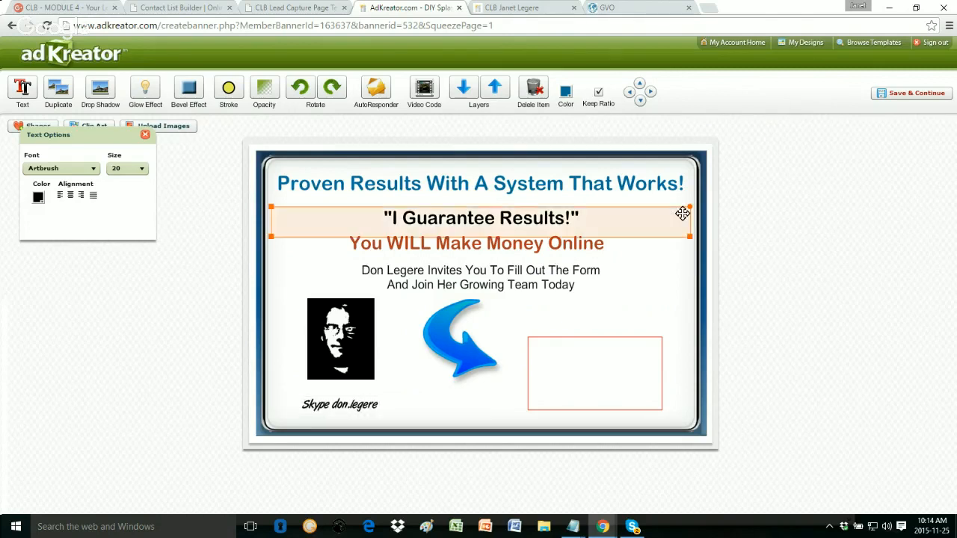
left_click(673, 420)
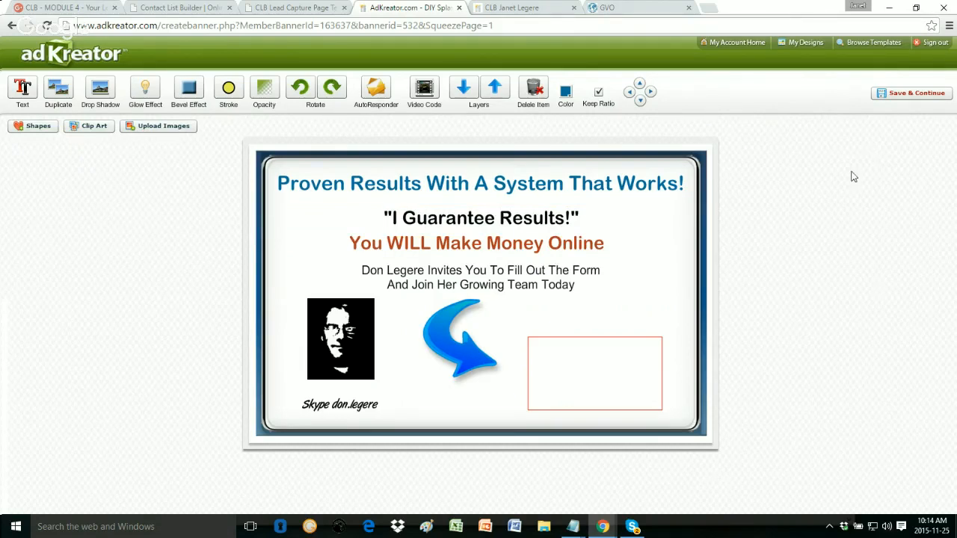
Step: Save the banner, dropping the 'Duplicate of' prefix and old name for the new person's first name
left_click(901, 95)
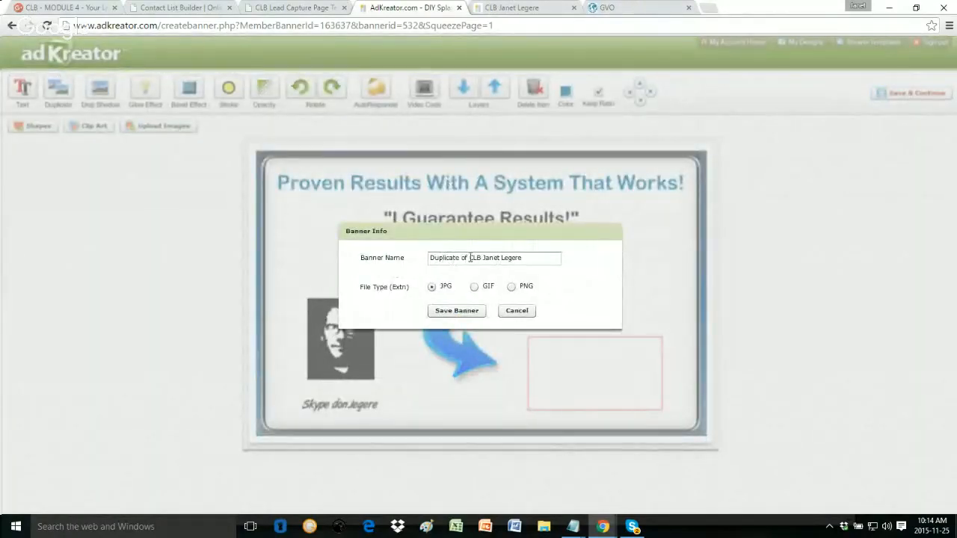
left_click_drag(469, 258, 429, 258)
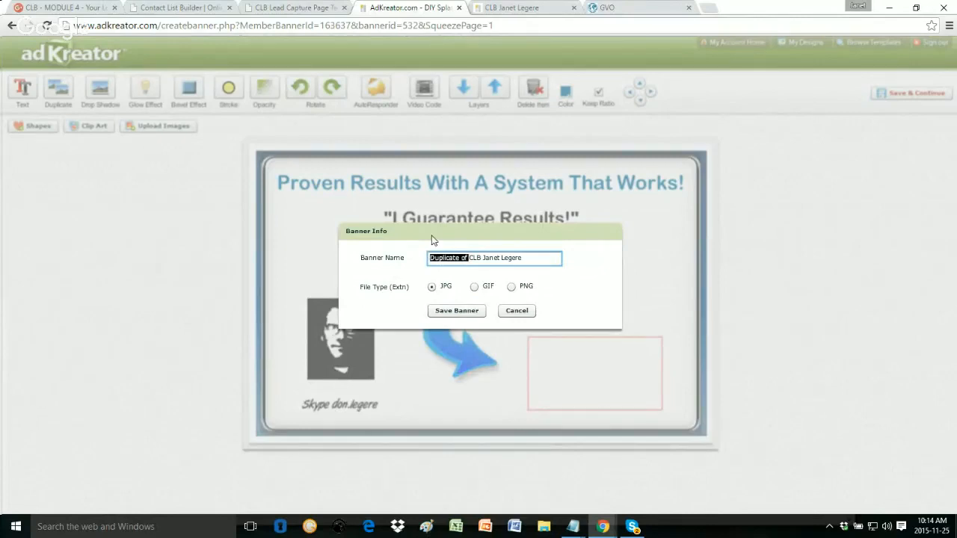
key("Delete")
key("BackSpace")
key("BackSpace")
key("BackSpace")
key("BackSpace")
key("BackSpace")
key("BackSpace")
key("BackSpace")
key("BackSpace")
type("Don")
left_click(457, 311)
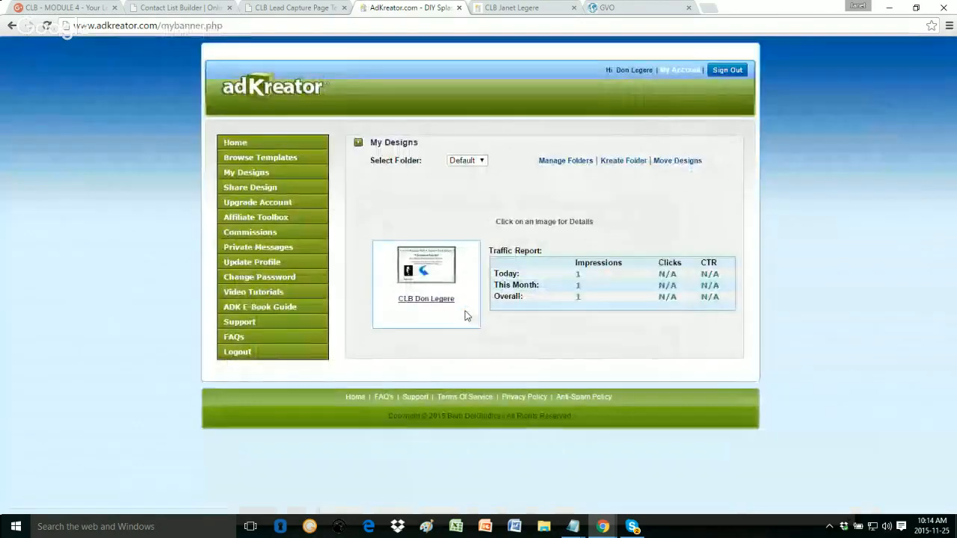
Step: Open the saved design's live squeeze page and compare it with the other member's page
left_click(423, 301)
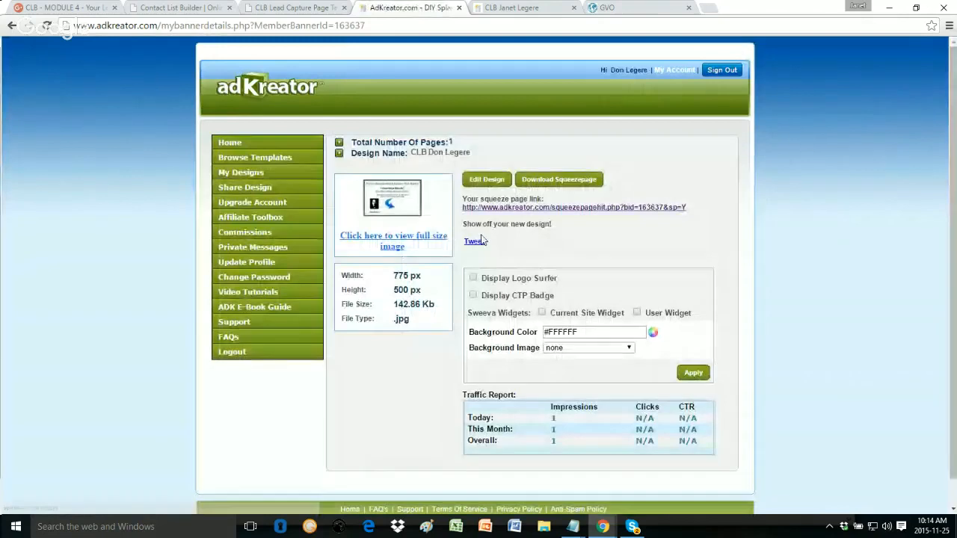
left_click(514, 210)
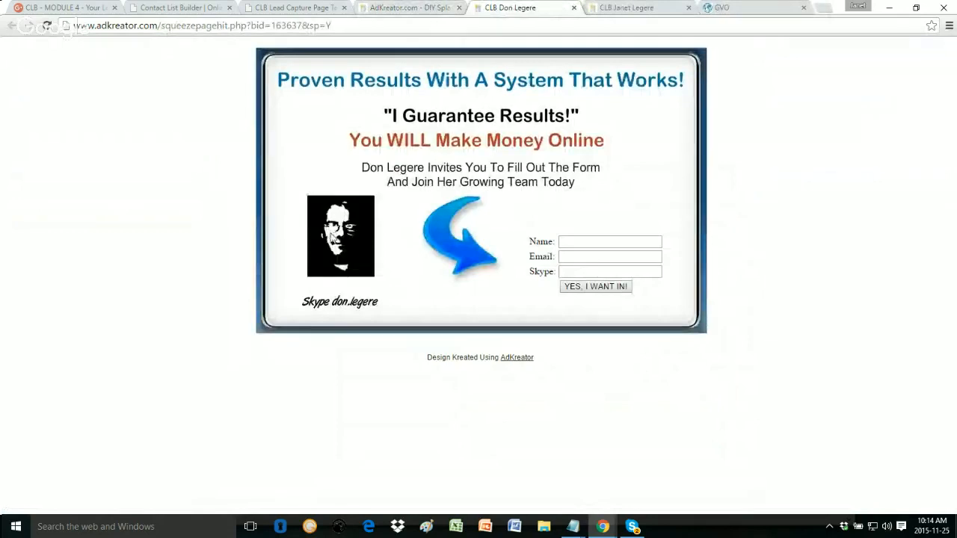
left_click(620, 7)
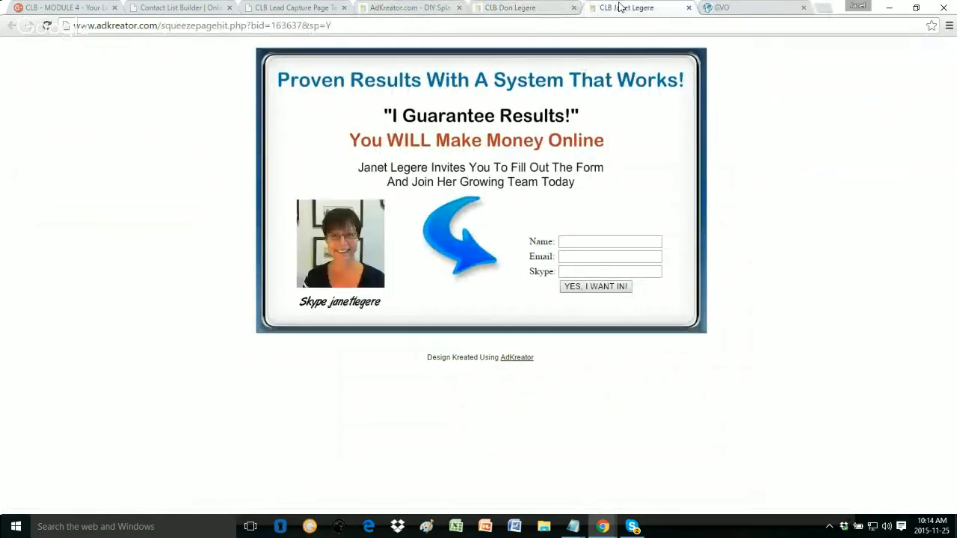
left_click(514, 7)
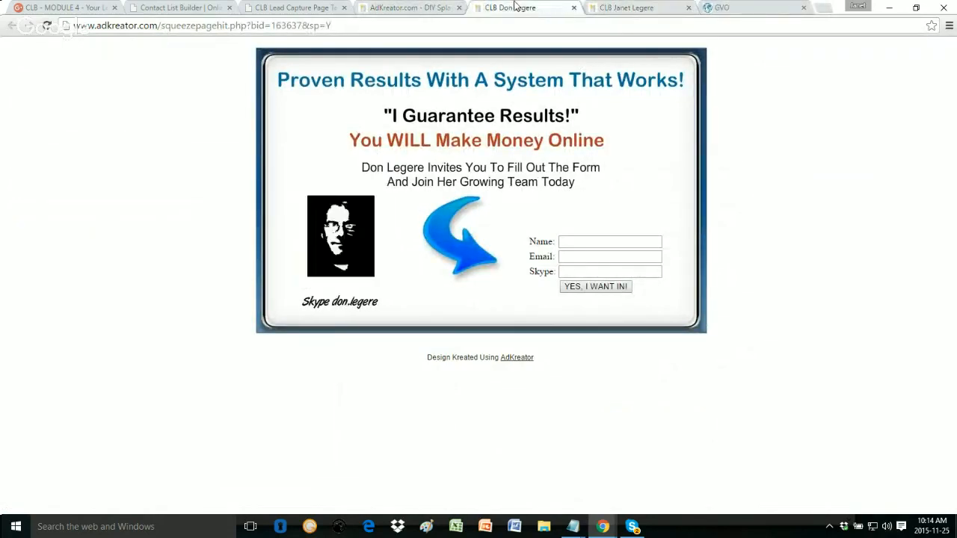
Step: Fill the opt-in form with a test name, e-mail address and Skype username
left_click(577, 242)
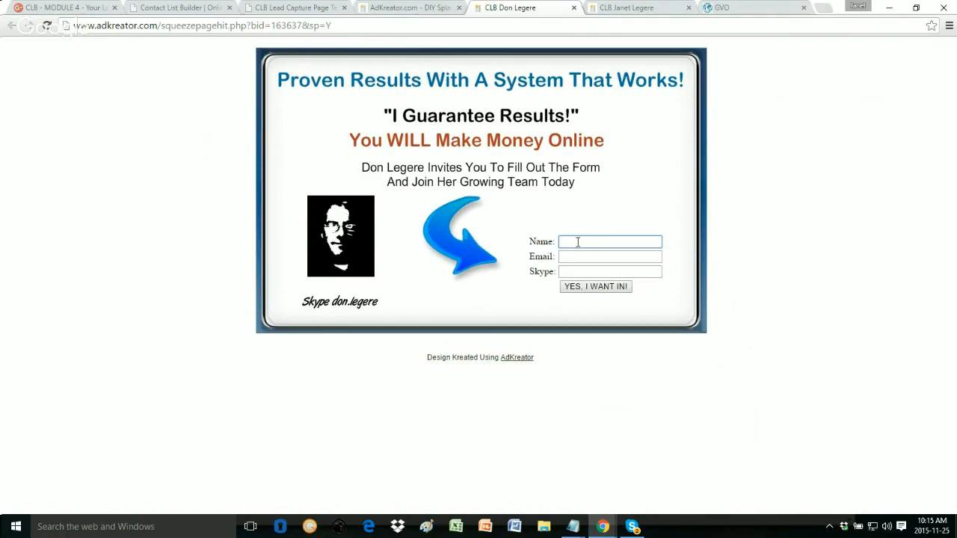
type("Jane")
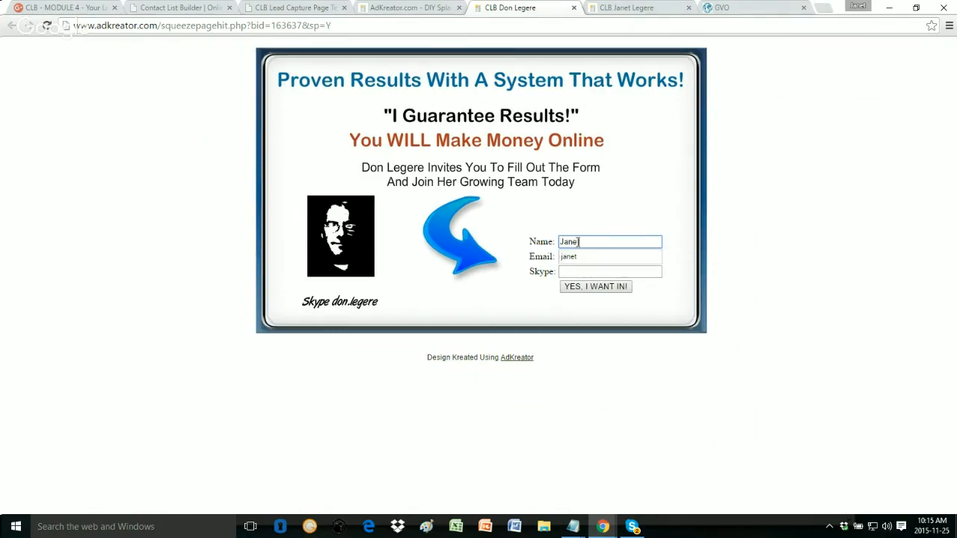
key("Tab")
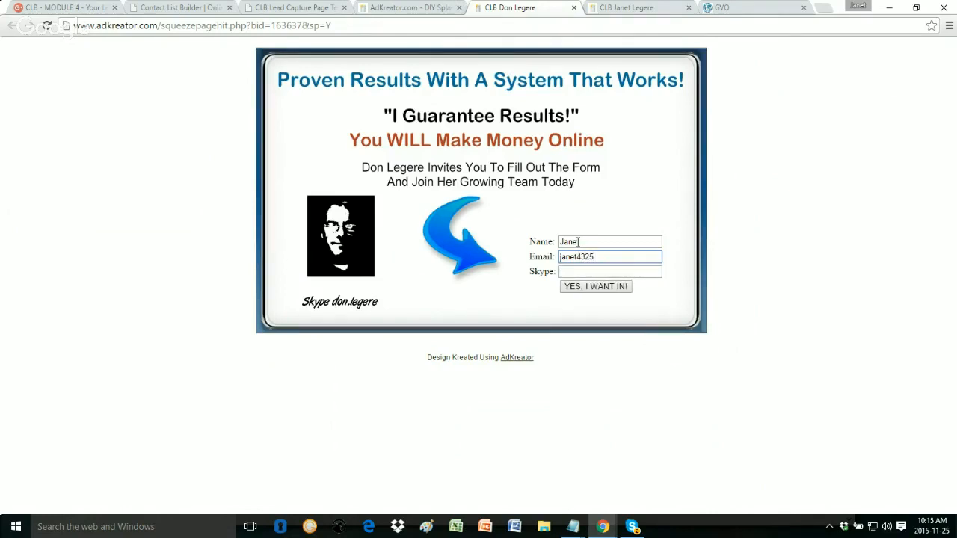
key("Tab")
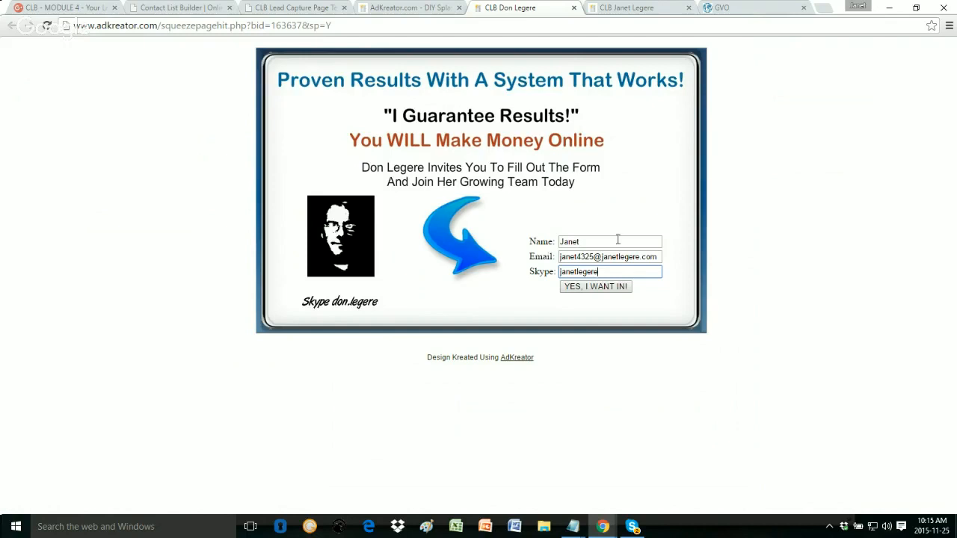
left_click(621, 291)
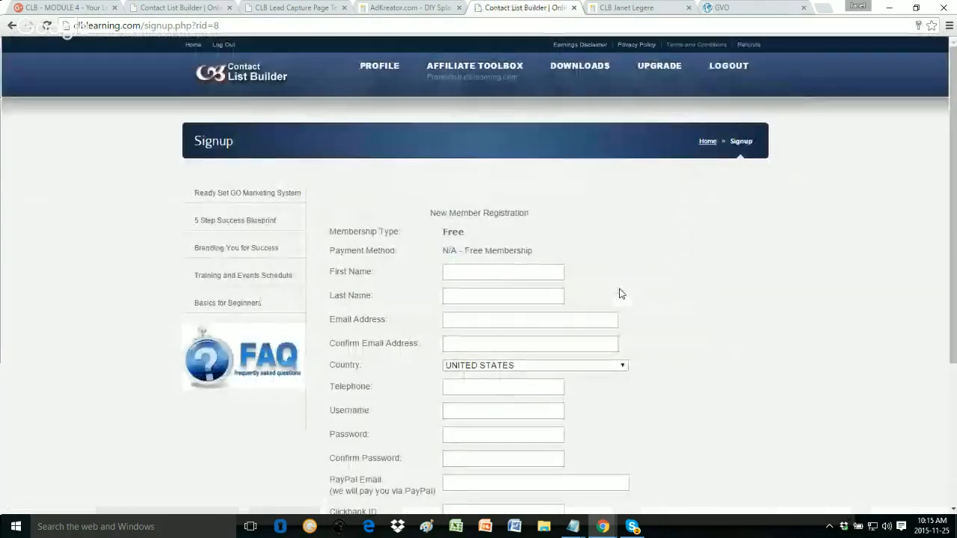
scroll(619, 293, "down", 3)
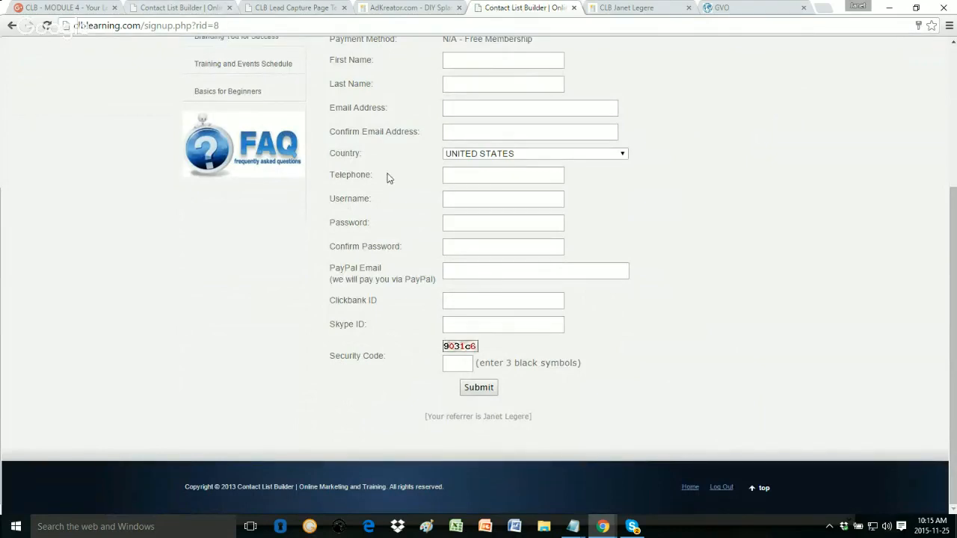
scroll(787, 317, "up", 3)
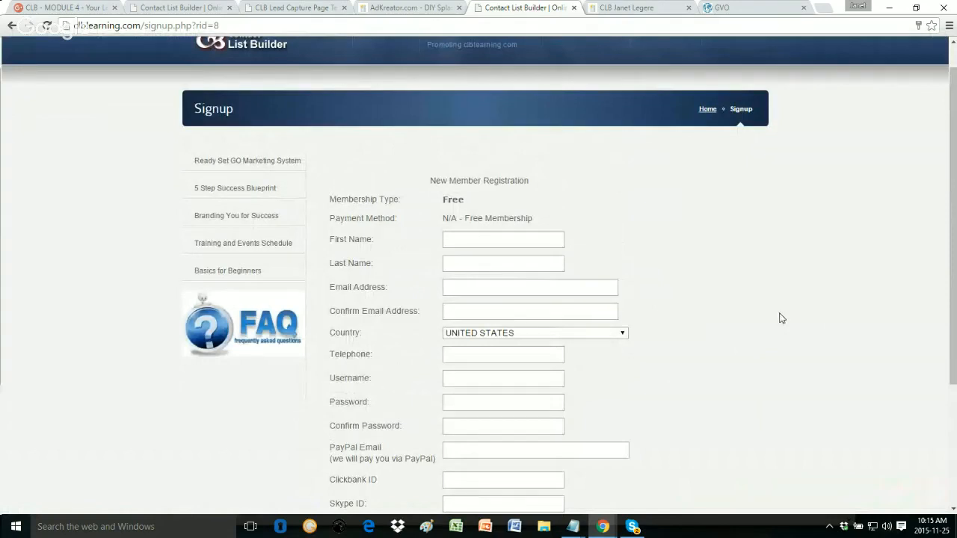
scroll(730, 334, "down", 3)
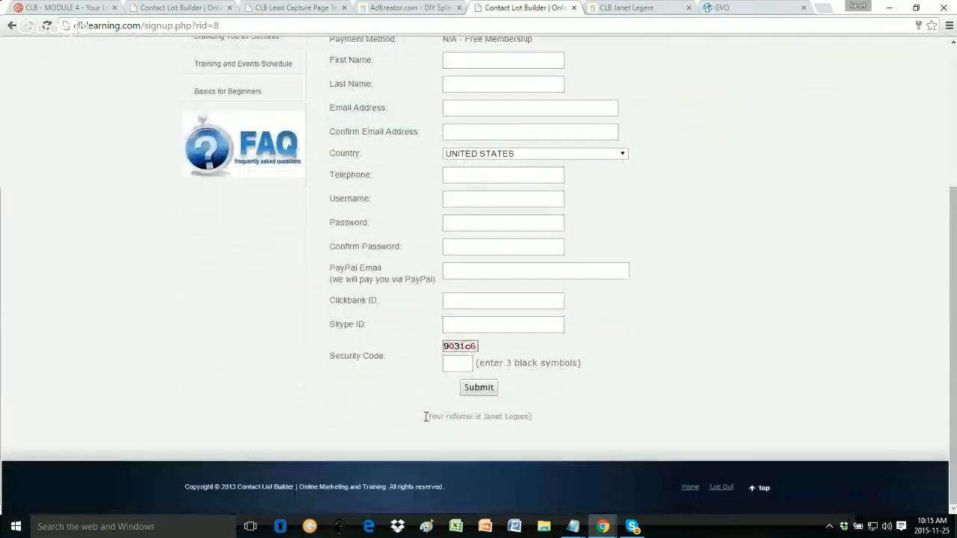
double_click(216, 24)
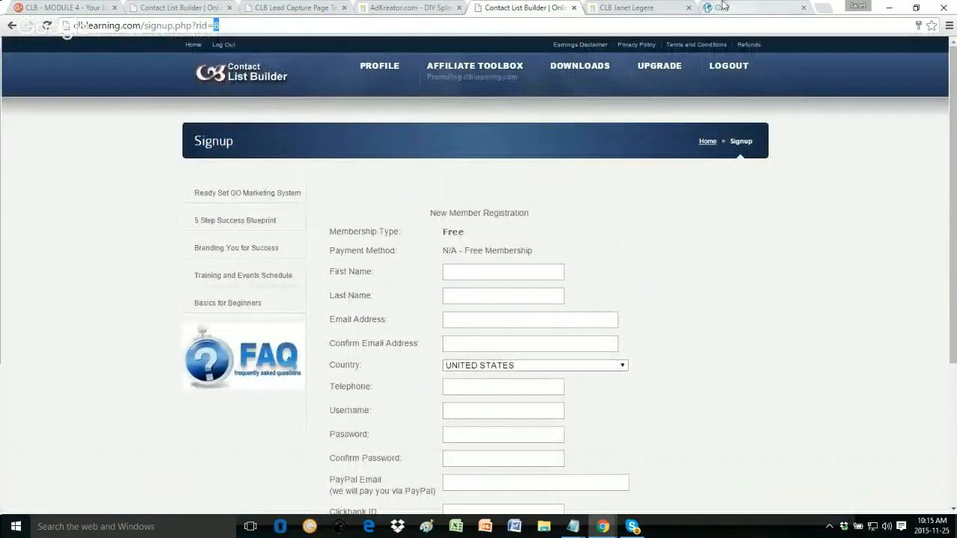
left_click(722, 7)
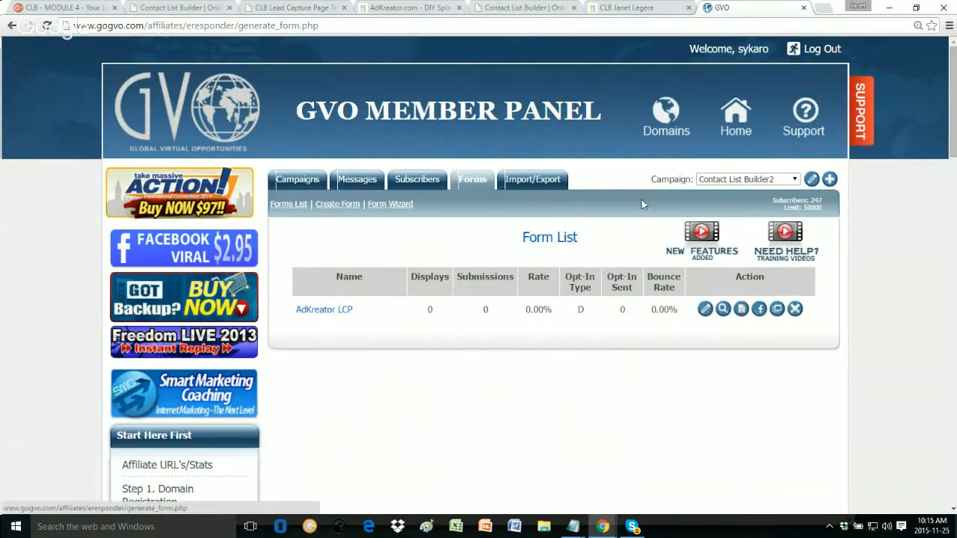
Step: Open the AdKreator LCP form's edit page and go to the end of its Thankyou Page URL
left_click(706, 311)
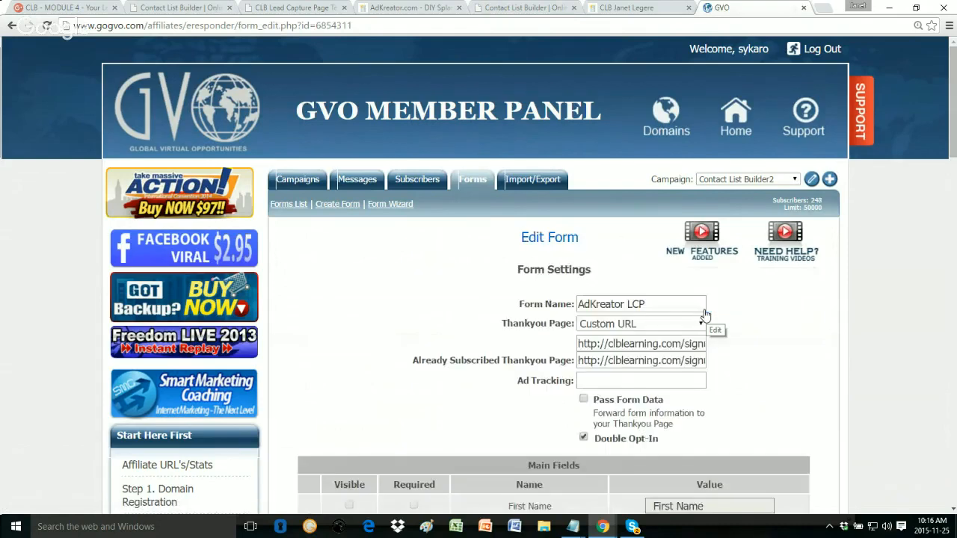
left_click(639, 343)
key("End")
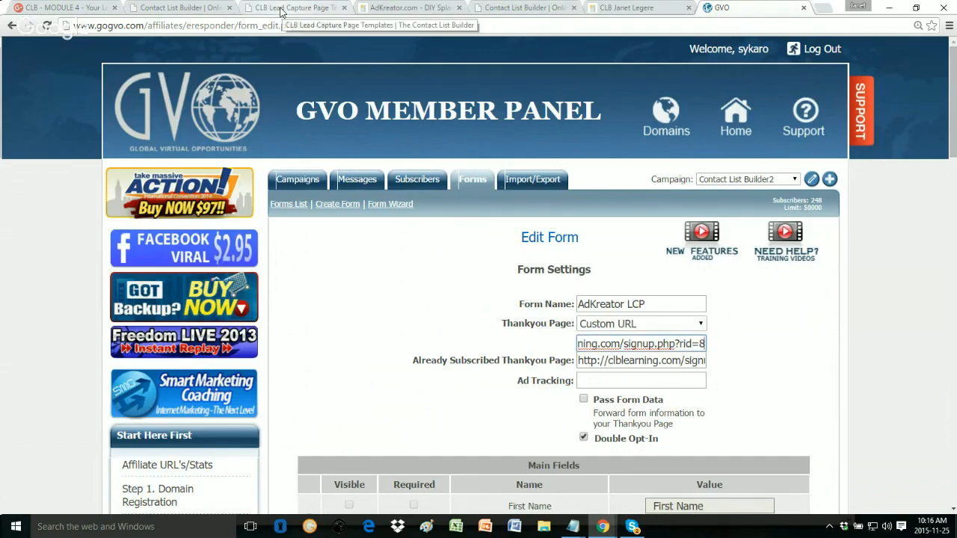
left_click(281, 9)
key("ctrl+shift+Tab")
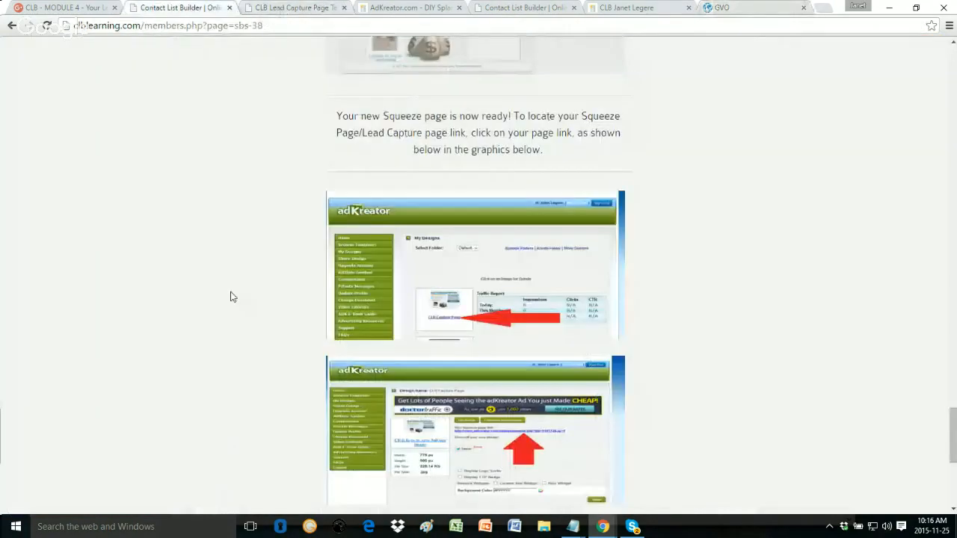
scroll(230, 297, "up", 20)
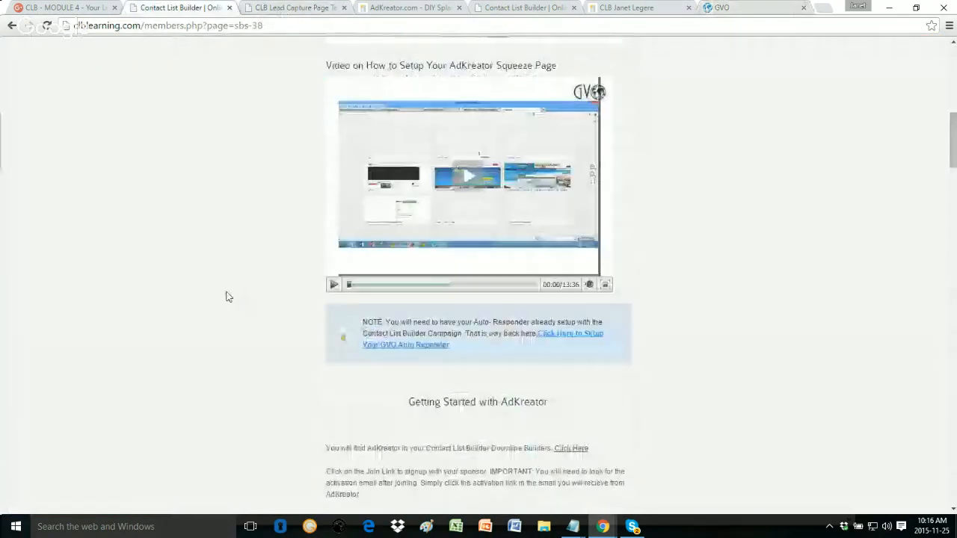
scroll(228, 296, "up", 10)
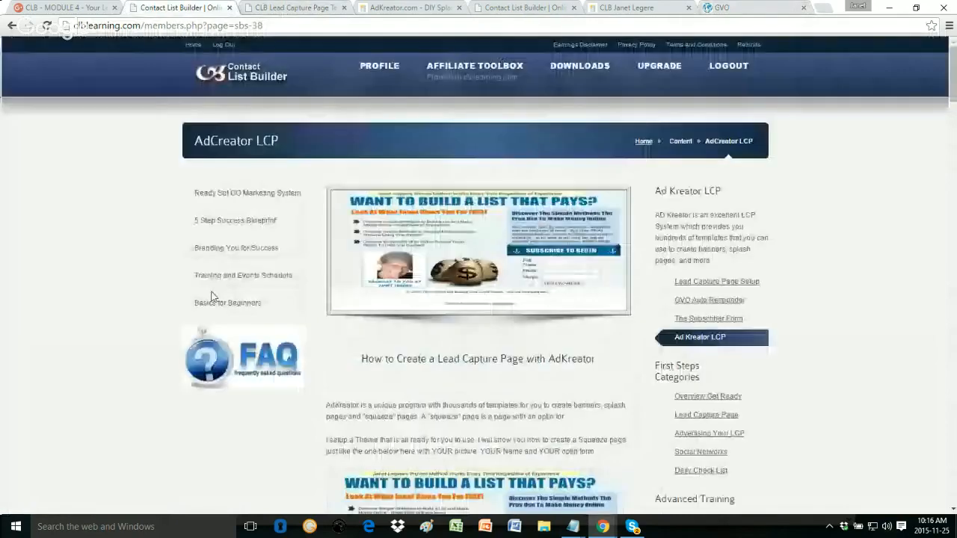
left_click(473, 77)
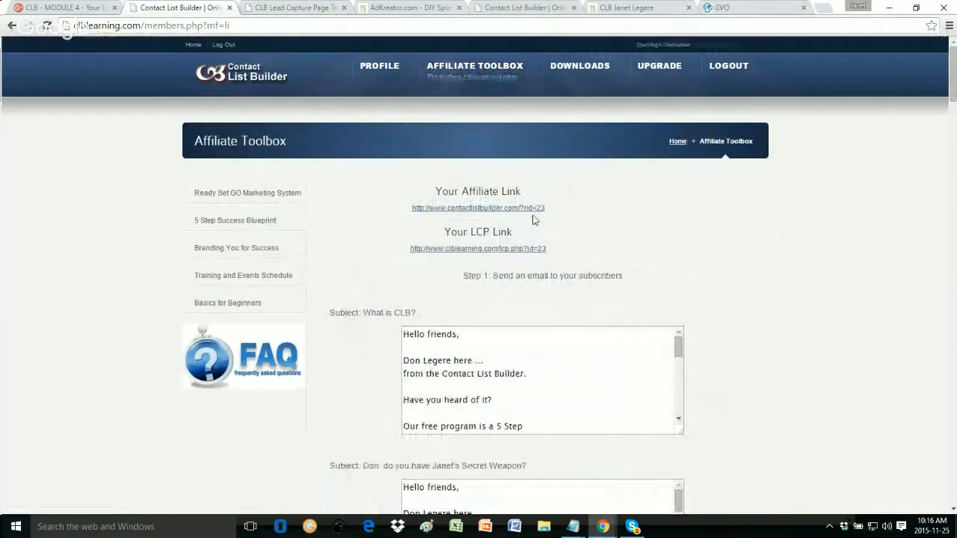
left_click(12, 27)
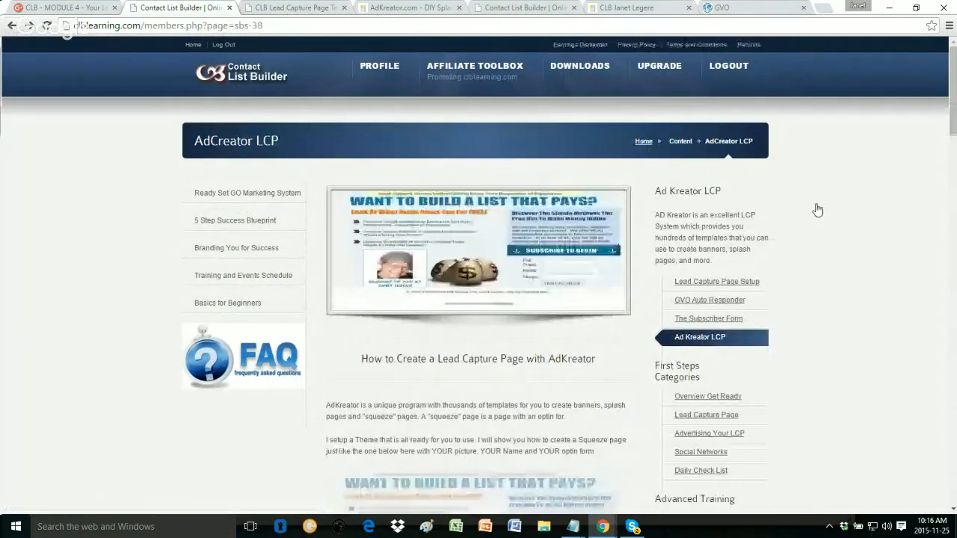
left_click(748, 14)
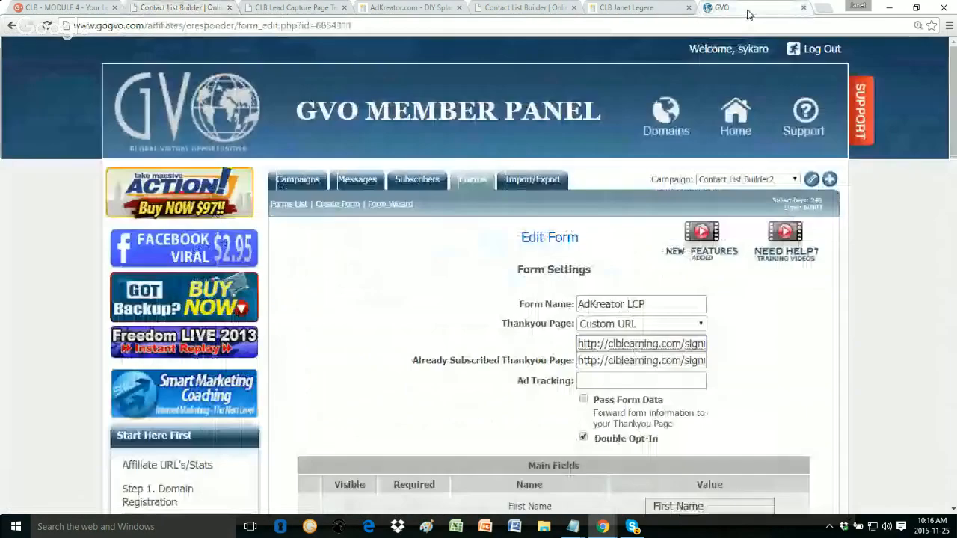
type("823")
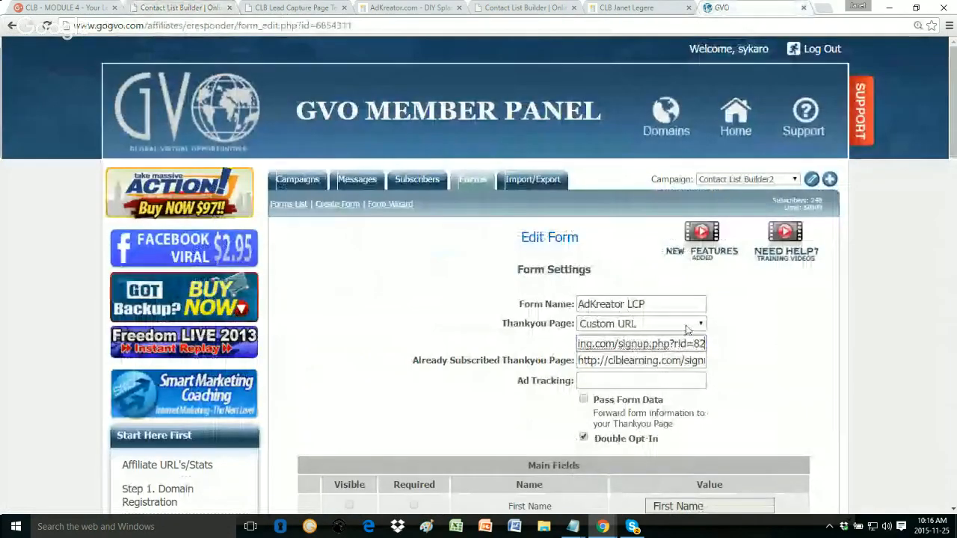
key("BackSpace")
key("BackSpace")
key("BackSpace")
left_click(657, 360)
key("End")
type("8")
key("BackSpace")
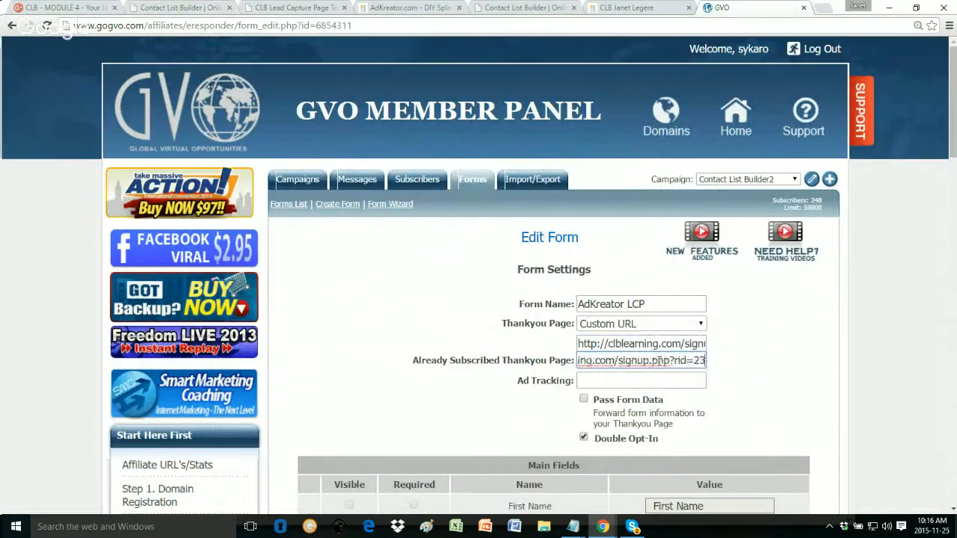
scroll(663, 360, "down", 3)
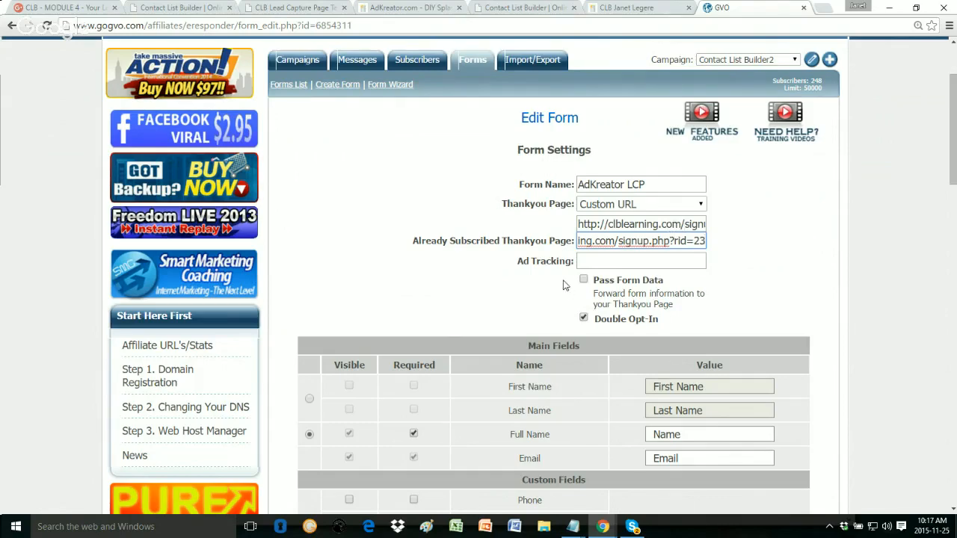
scroll(565, 284, "down", 2)
left_click(568, 196)
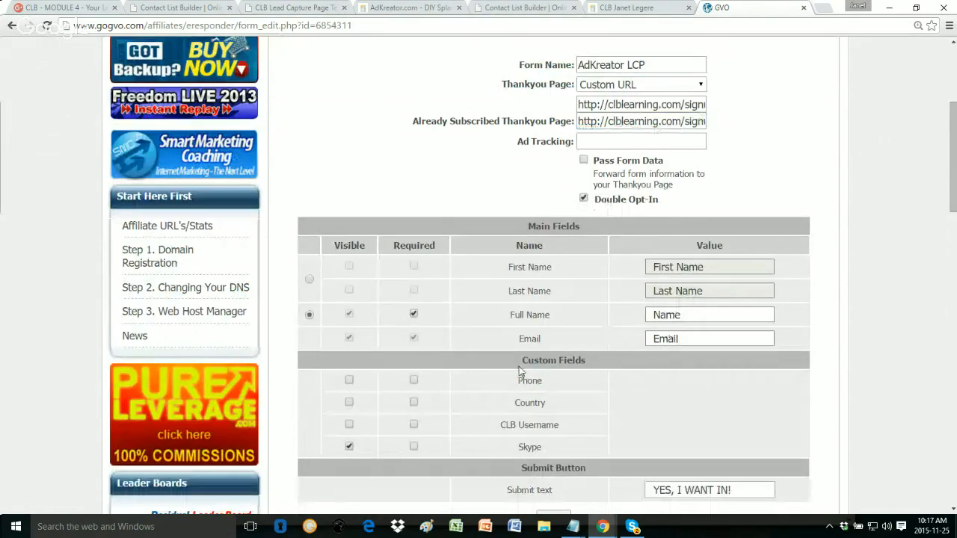
scroll(519, 366, "down", 1)
scroll(526, 361, "up", 1)
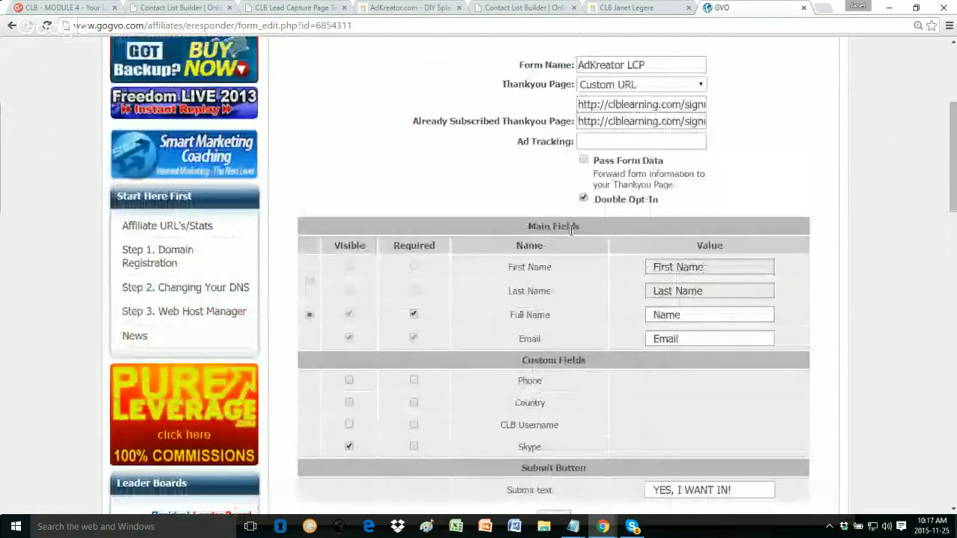
left_click(675, 105)
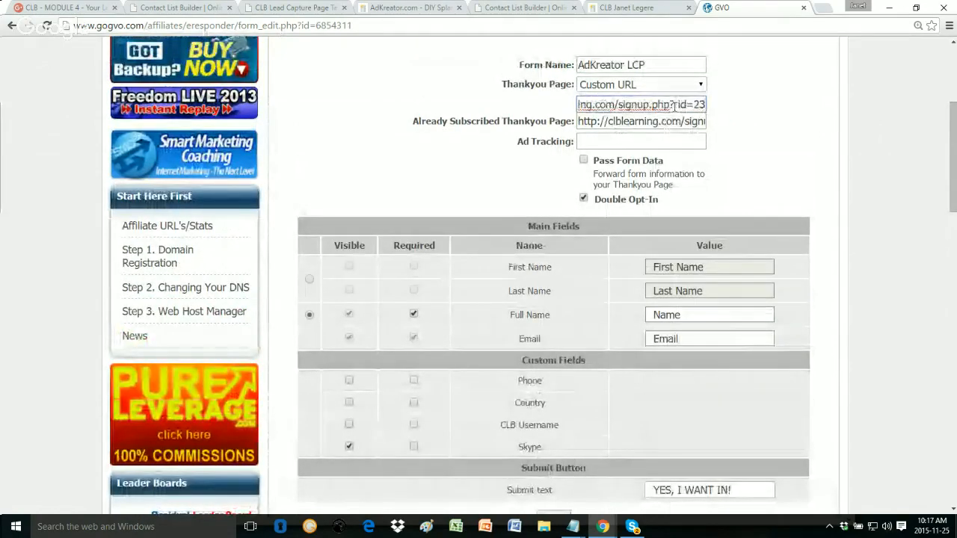
scroll(675, 106, "down", 2)
left_click(553, 398)
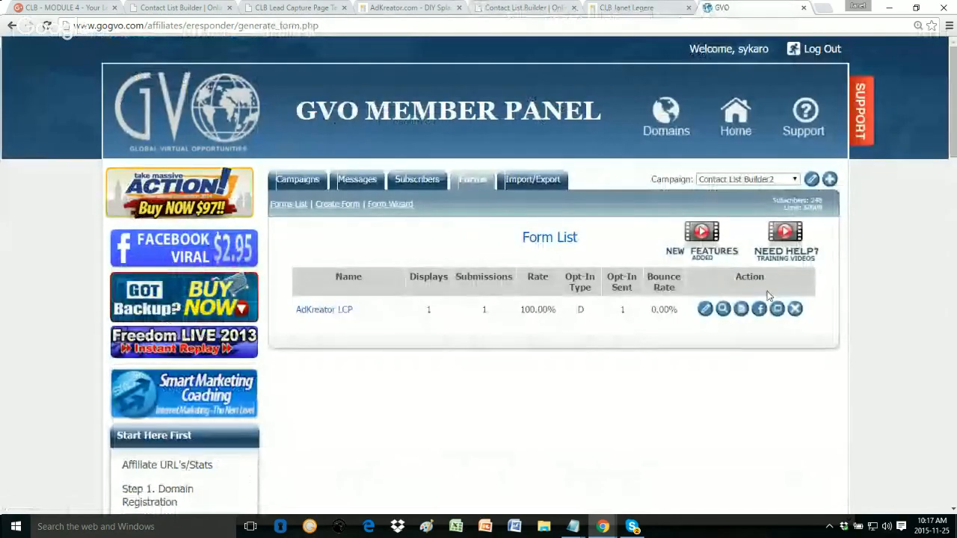
Step: Copy the form's complete HTML code and go back to AdKreator's design details
left_click(740, 310)
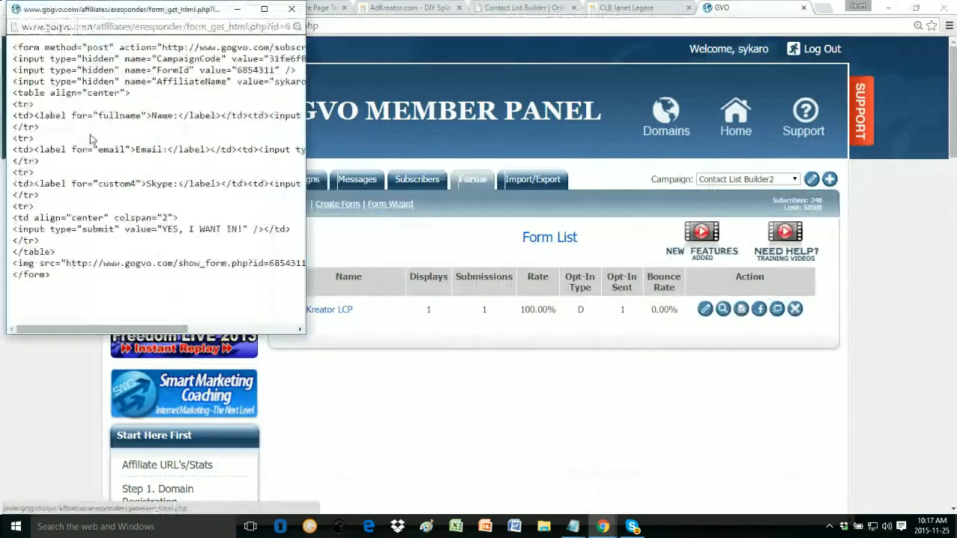
key("ctrl+a")
right_click(90, 139)
left_click(131, 140)
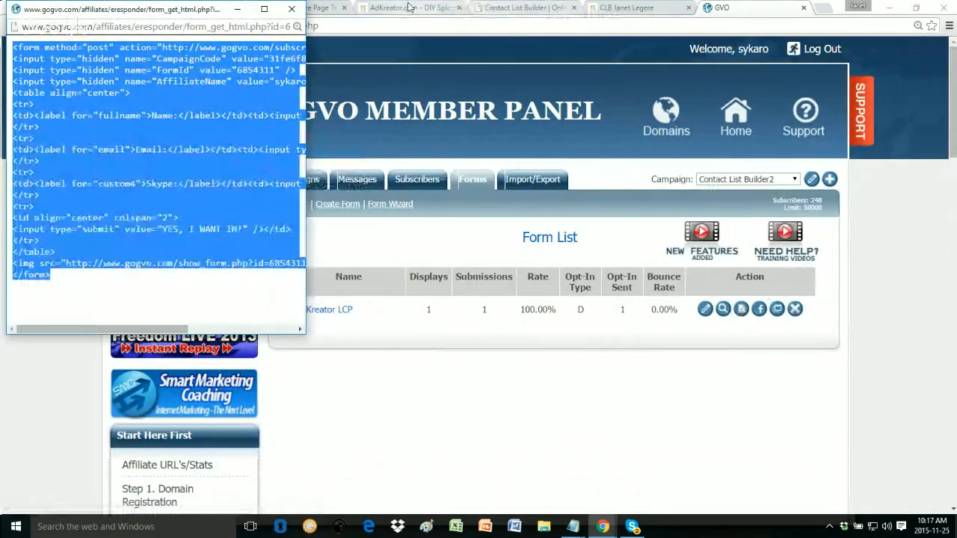
left_click(394, 8)
left_click(394, 7)
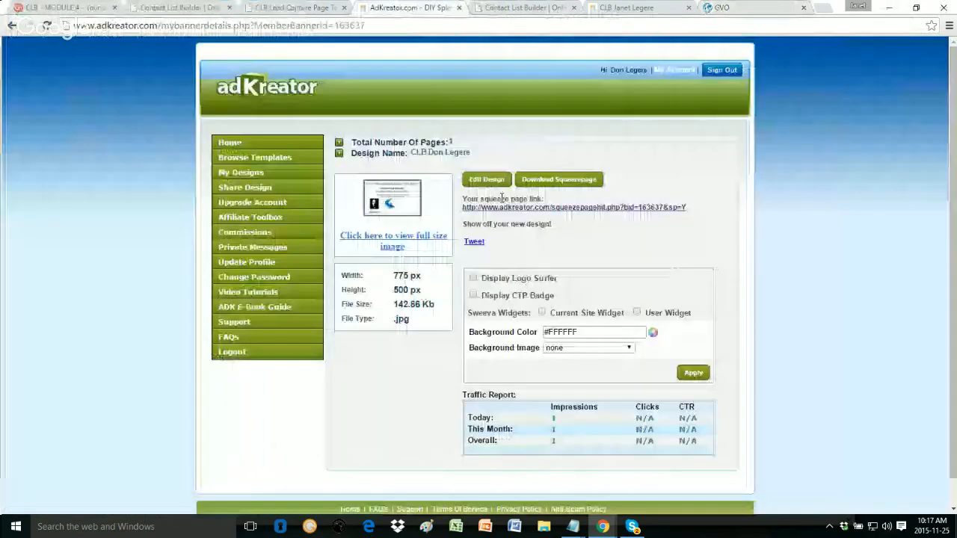
Step: Replace the opt-in box's autoresponder code with the pasted GVO form code and re-save the banner as JPG
left_click(482, 178)
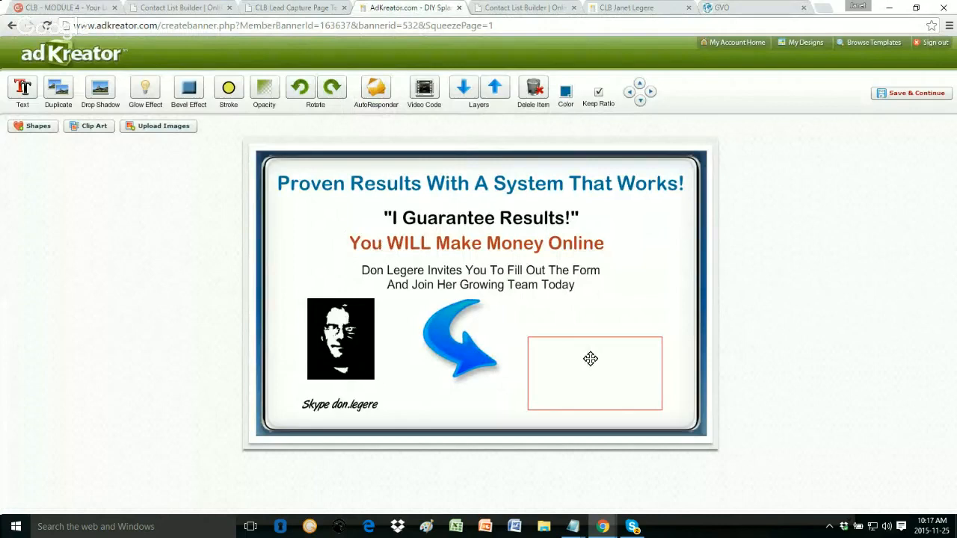
left_click(590, 358)
left_click(367, 88)
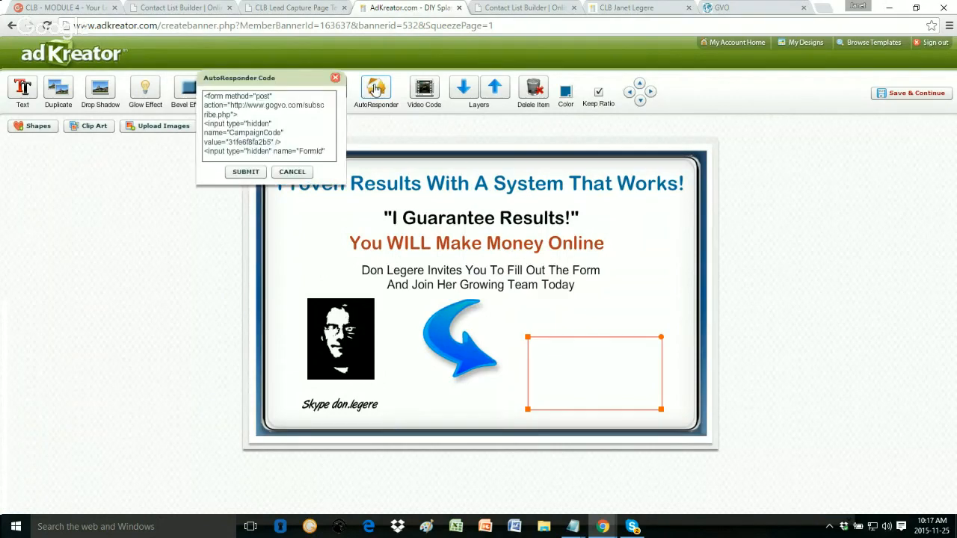
left_click(267, 137)
key("ctrl+a")
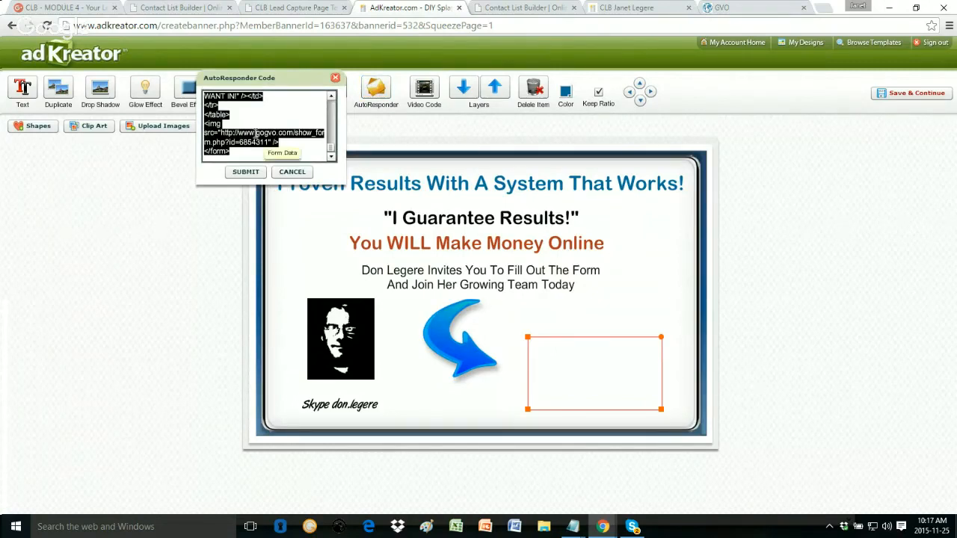
key("Delete")
key("ctrl+v")
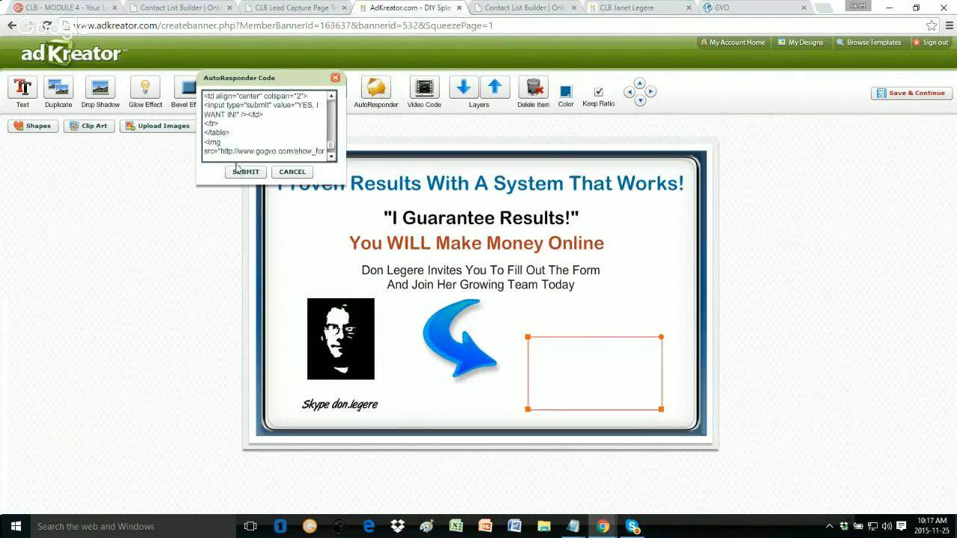
left_click(245, 171)
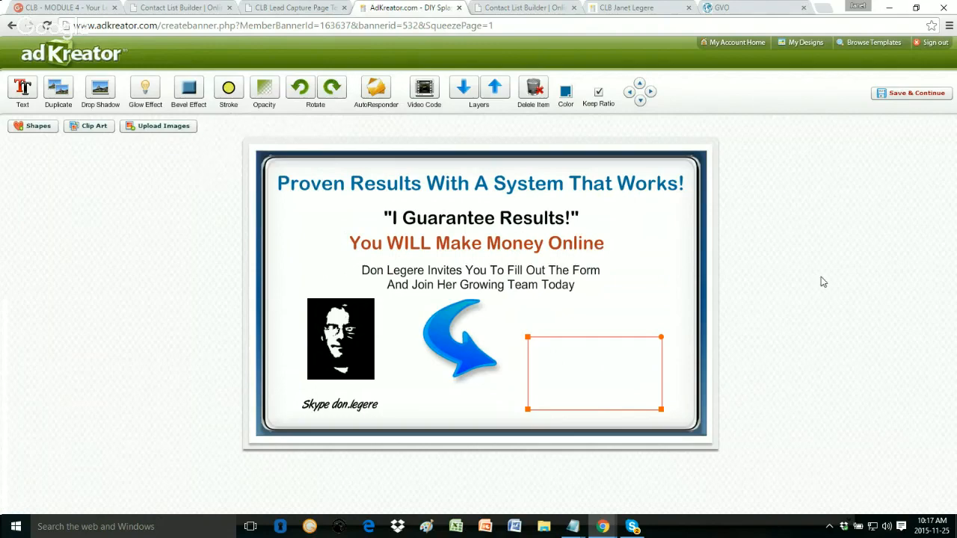
left_click(914, 98)
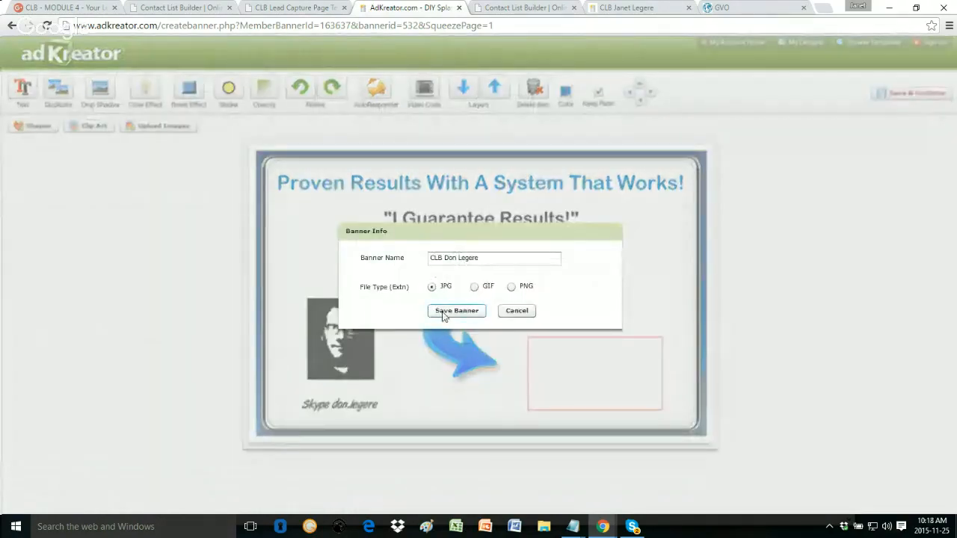
left_click(442, 314)
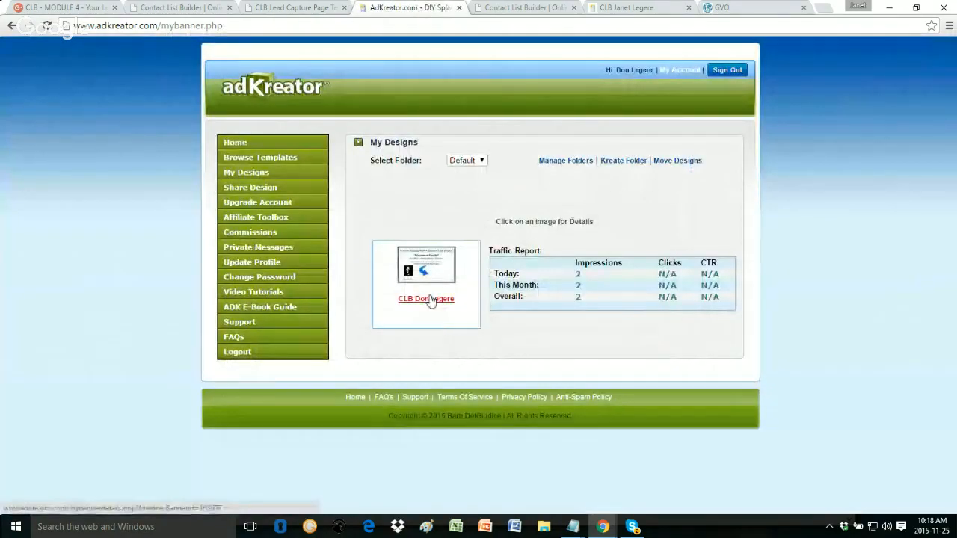
Step: Open the saved design's live squeeze page and submit a test opt-in with a name, e-mail and Skype ID
left_click(431, 299)
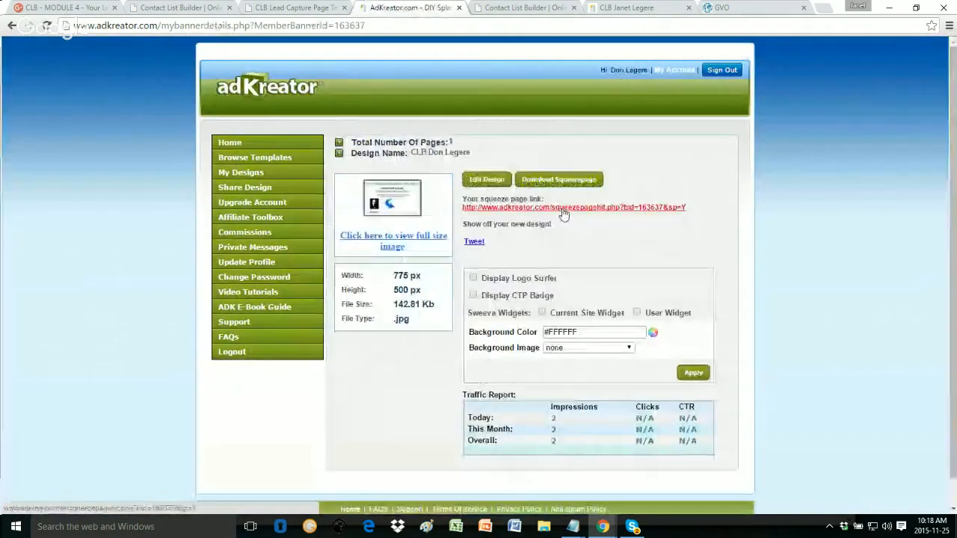
left_click(566, 209)
left_click(581, 242)
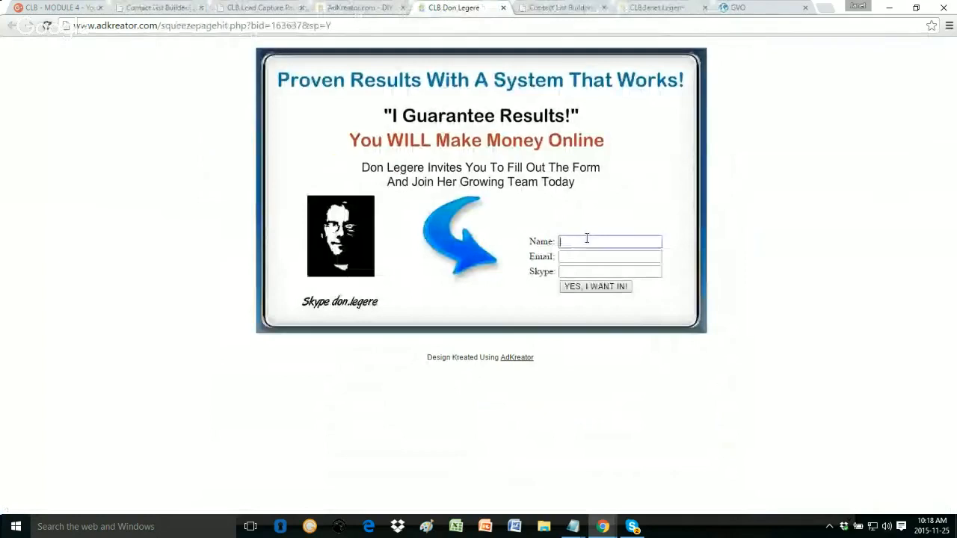
type("Janet")
key("Tab")
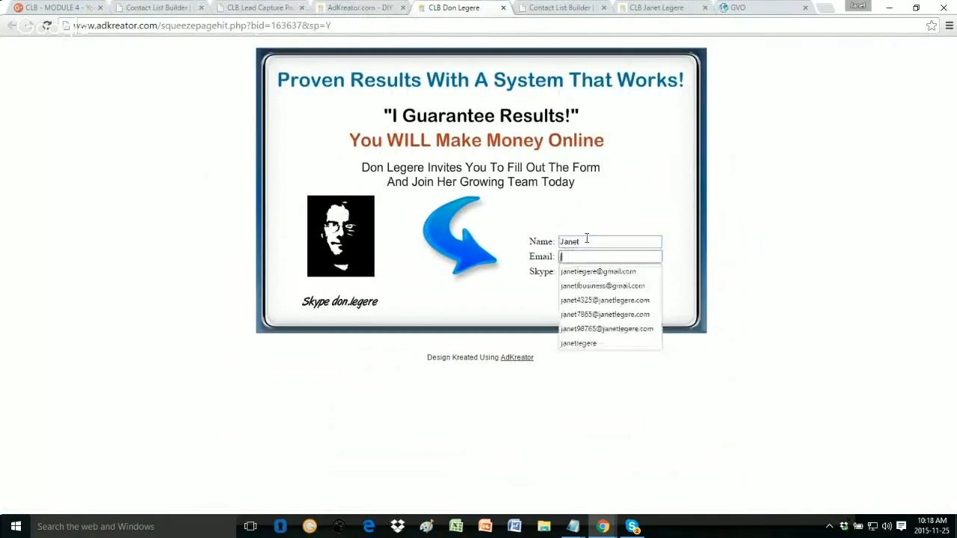
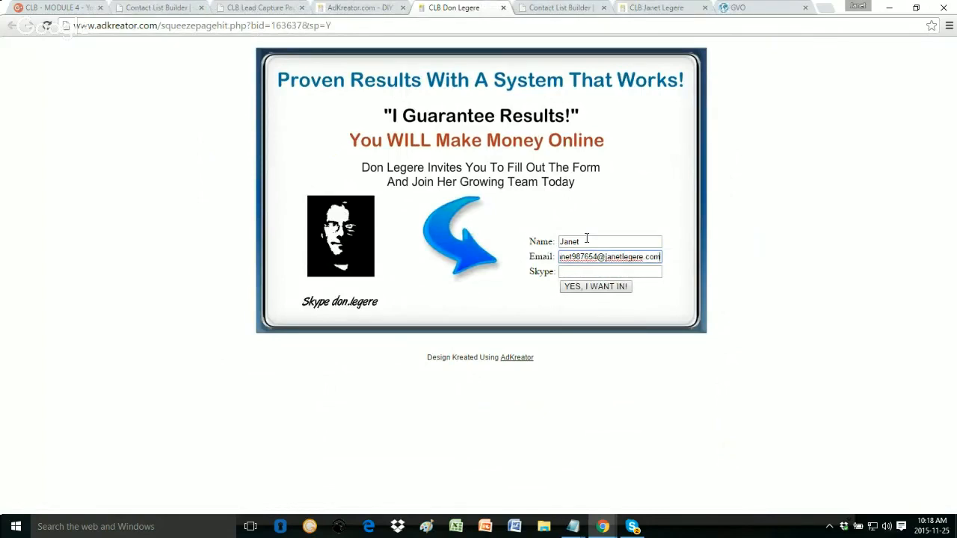
key("Tab")
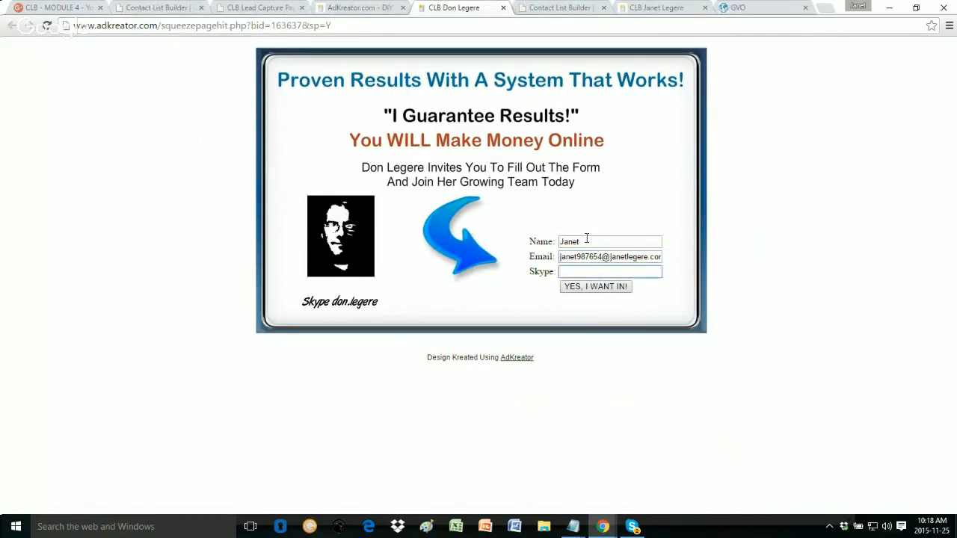
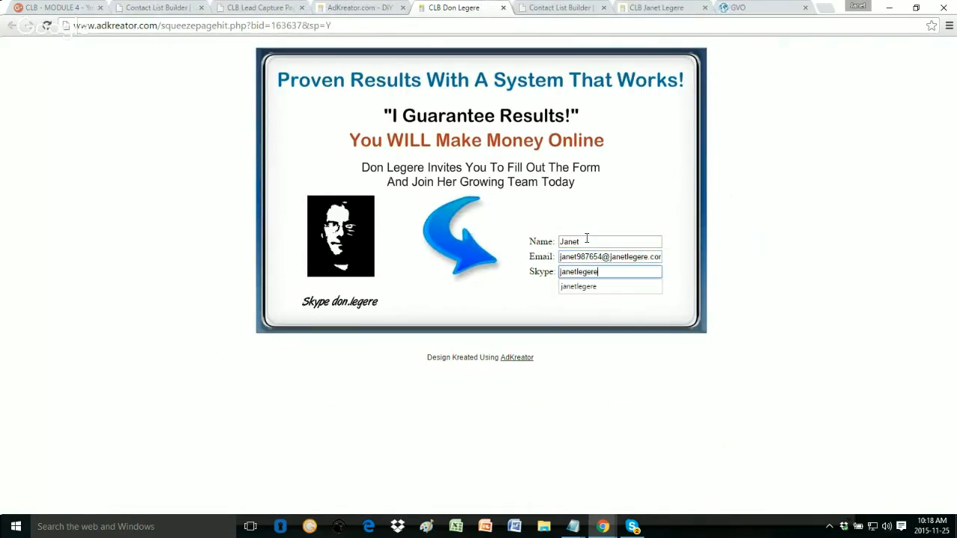
left_click(595, 287)
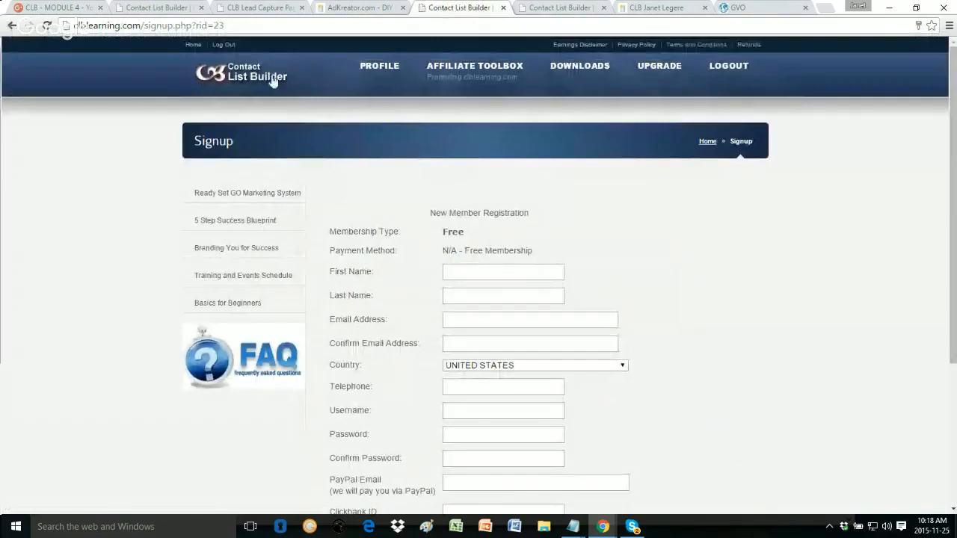
left_click_drag(226, 25, 46, 29)
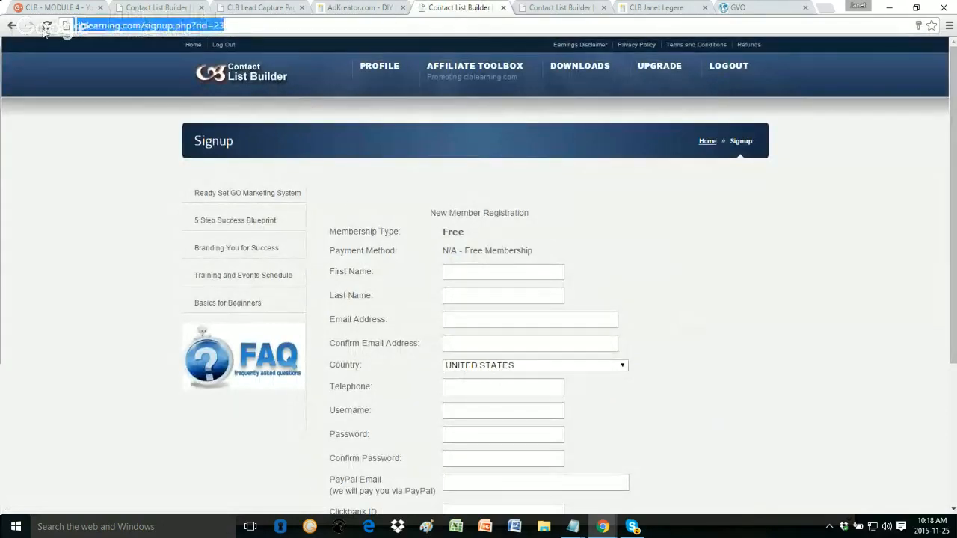
left_click(770, 297)
scroll(769, 297, "down", 3)
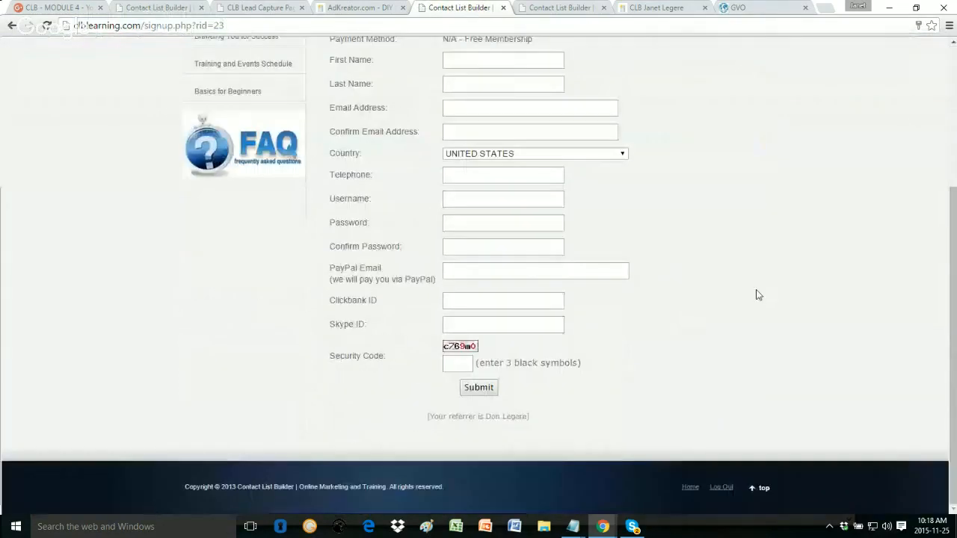
triple_click(418, 424)
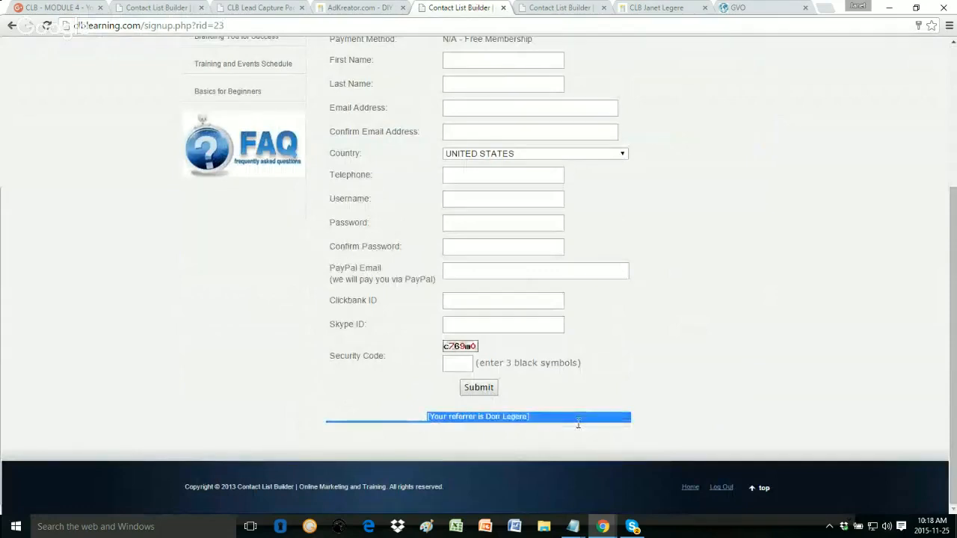
left_click(712, 310)
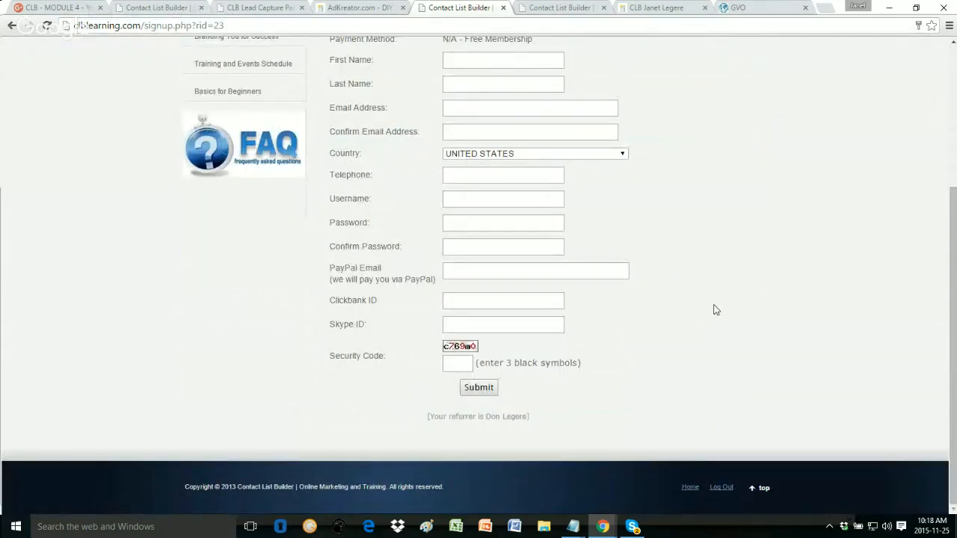
left_click(333, 7)
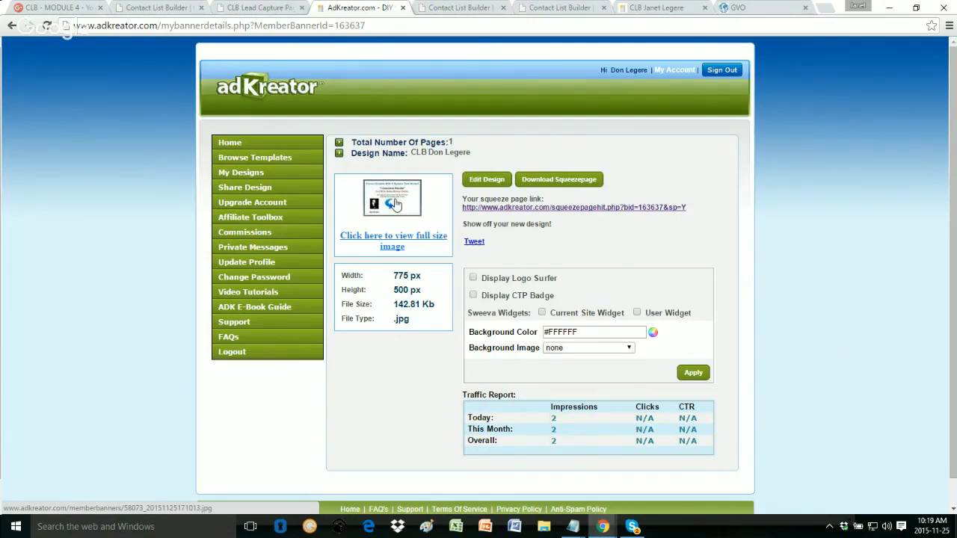
Step: View the saved squeeze page image at full size, close it, and switch to the templates blog
left_click(396, 204)
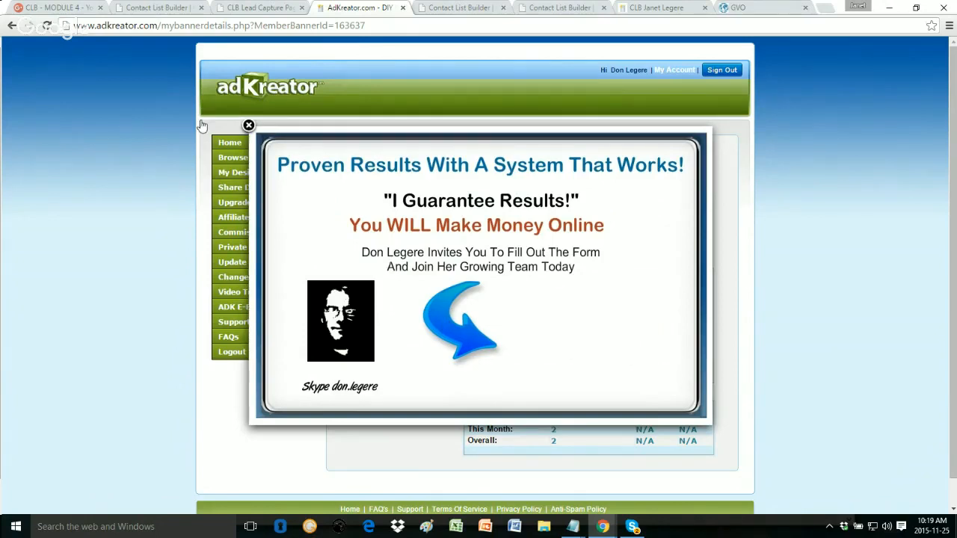
left_click(248, 126)
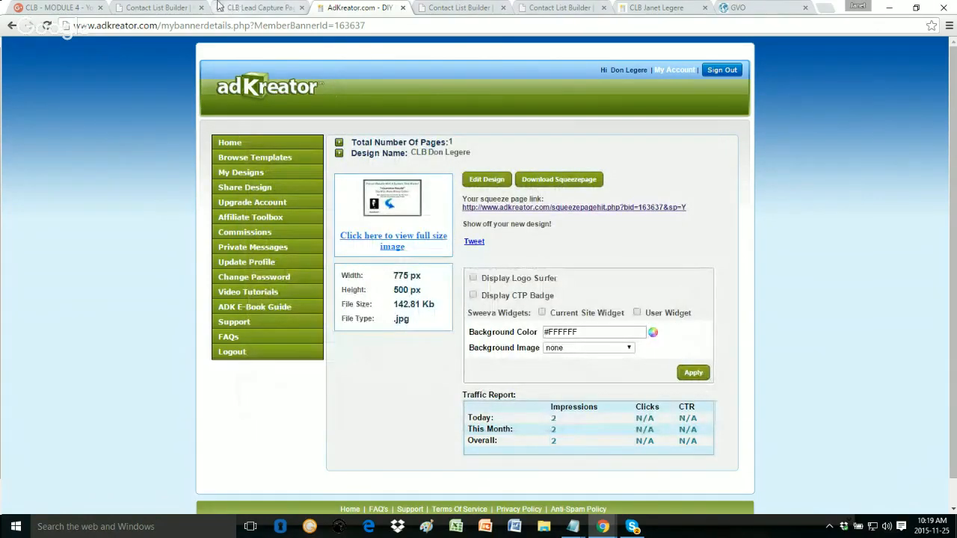
left_click(248, 7)
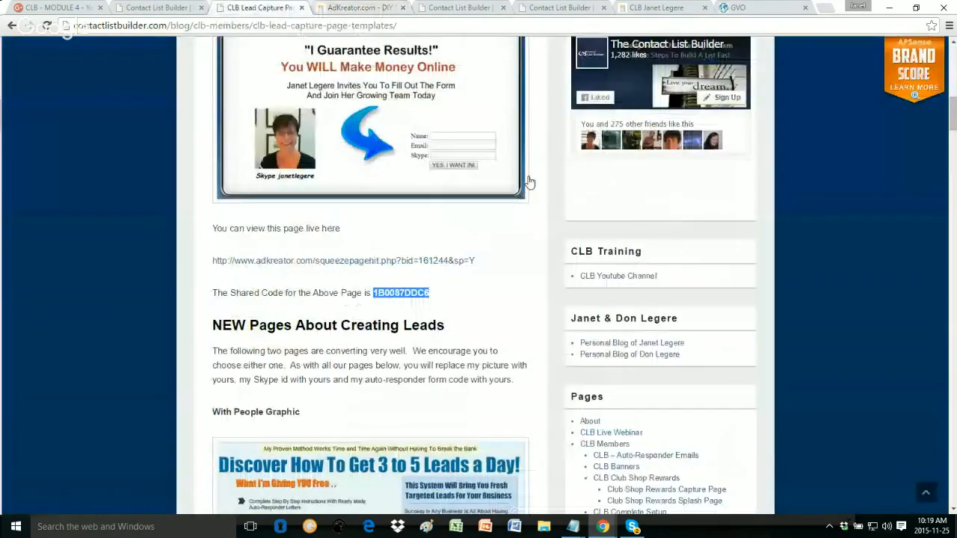
Step: Scroll the lead capture page templates article down to the Jenny Fletcher Design, then go back to AdKreator
scroll(282, 284, "down", 5)
scroll(282, 283, "down", 1)
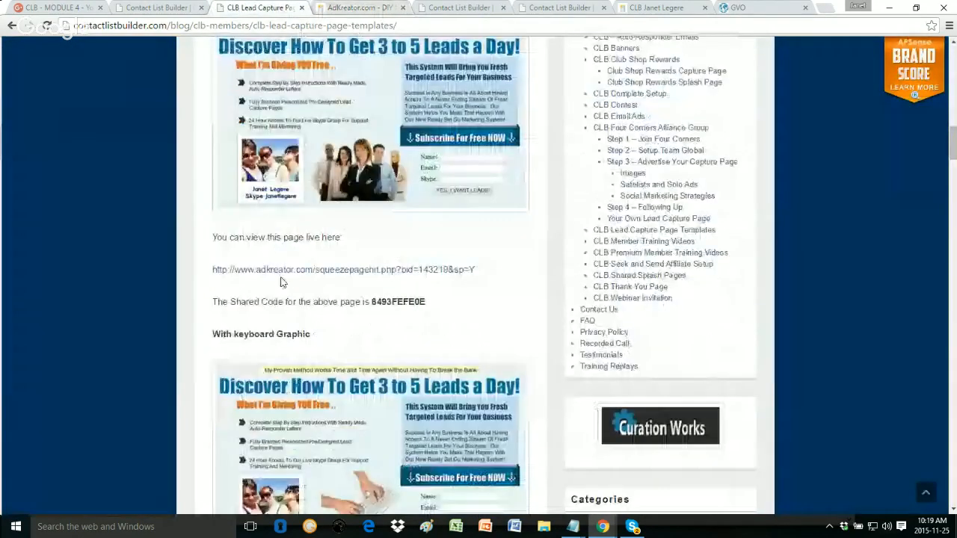
scroll(282, 282, "down", 9)
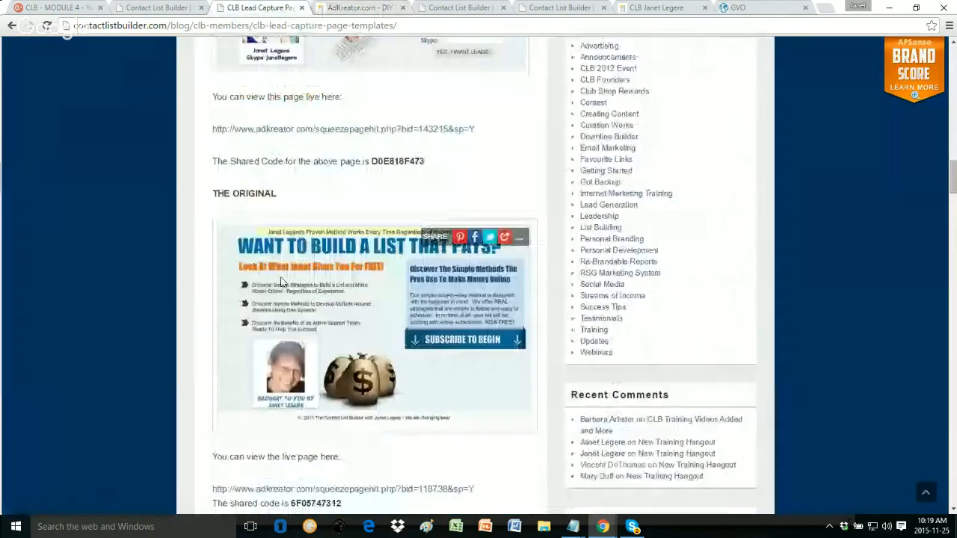
scroll(281, 281, "down", 2)
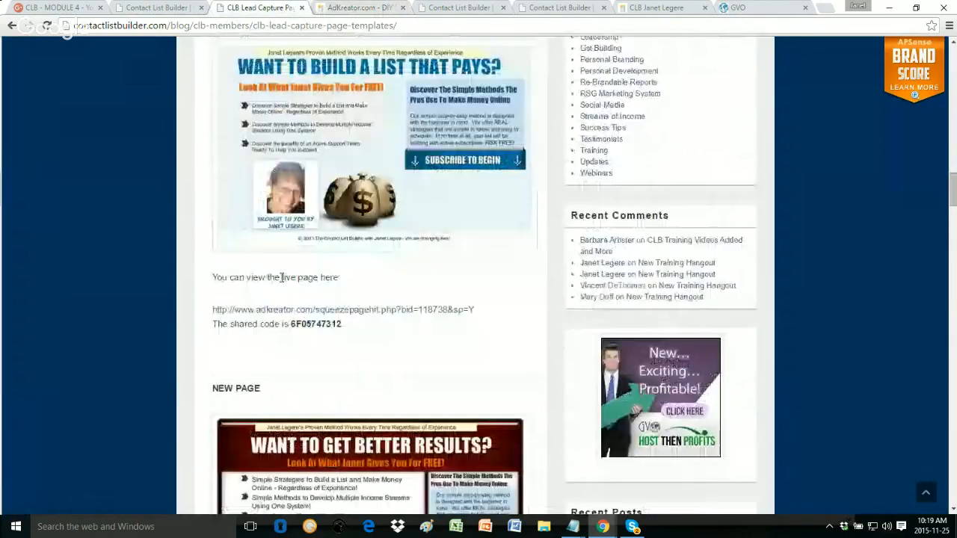
scroll(282, 277, "down", 5)
scroll(282, 283, "down", 5)
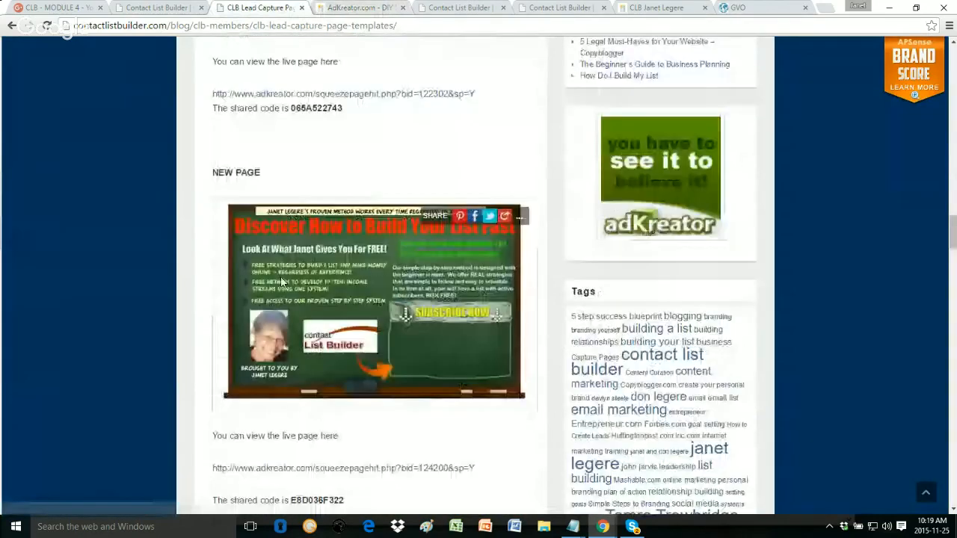
scroll(282, 281, "down", 7)
scroll(282, 282, "down", 7)
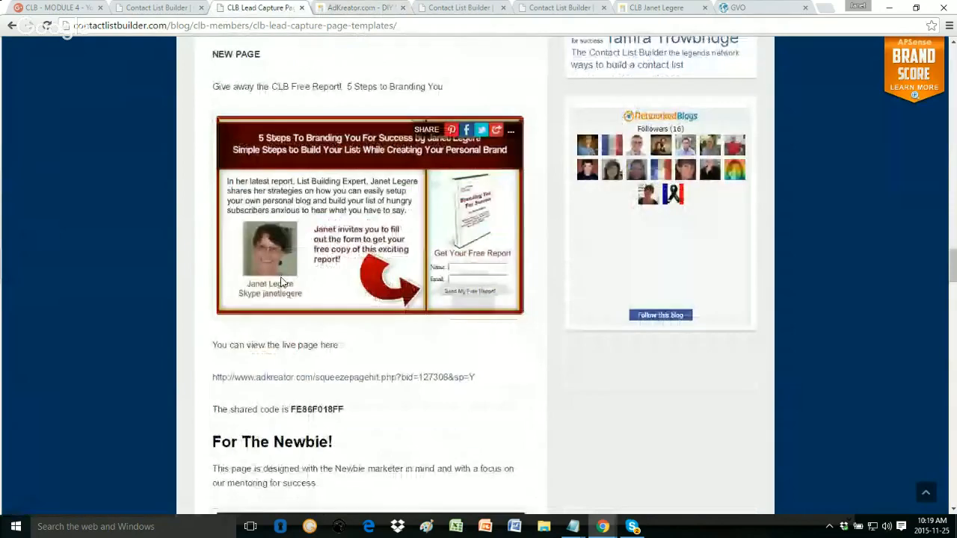
scroll(282, 283, "down", 10)
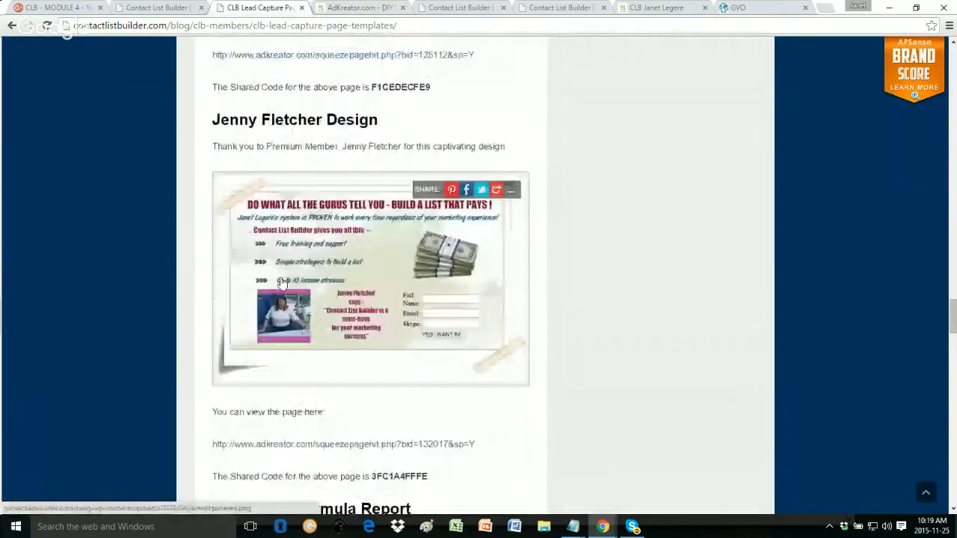
scroll(281, 281, "down", 5)
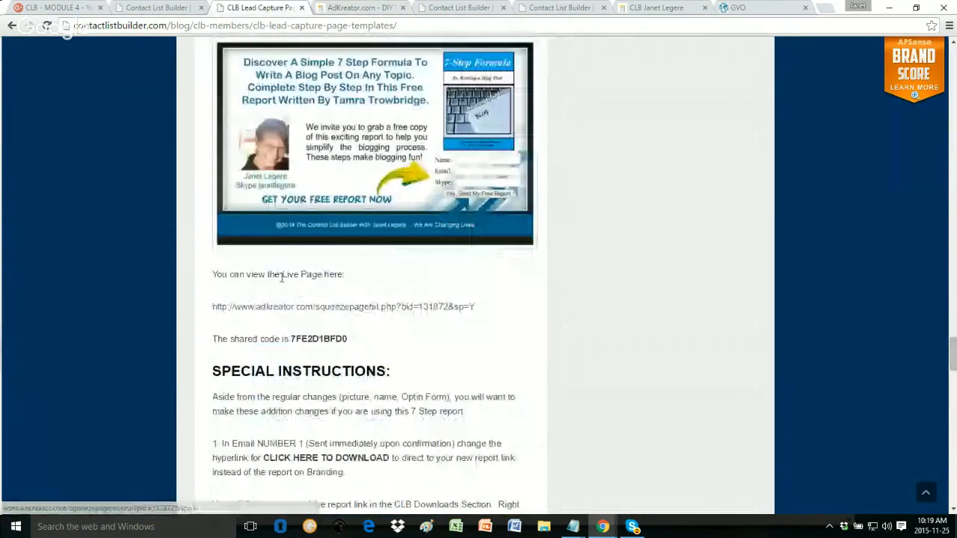
scroll(280, 276, "down", 4)
scroll(277, 277, "up", 14)
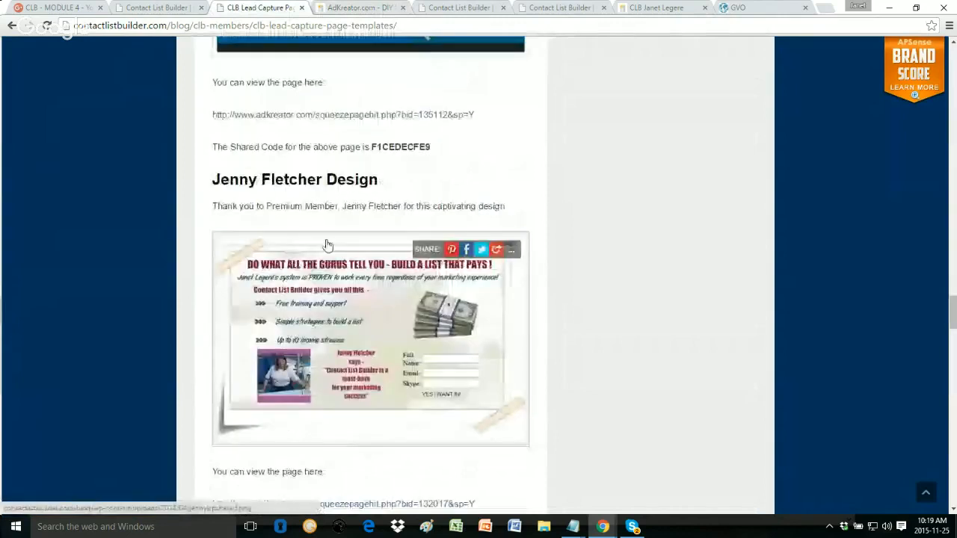
left_click(357, 8)
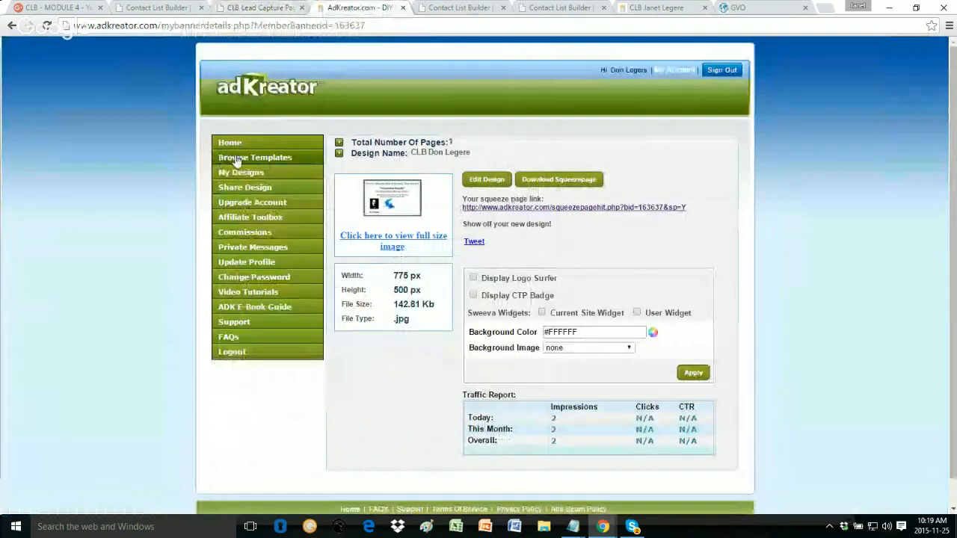
Step: Browse the template catalog and open 'Squeeze Pages (full design) [18]'
left_click(260, 157)
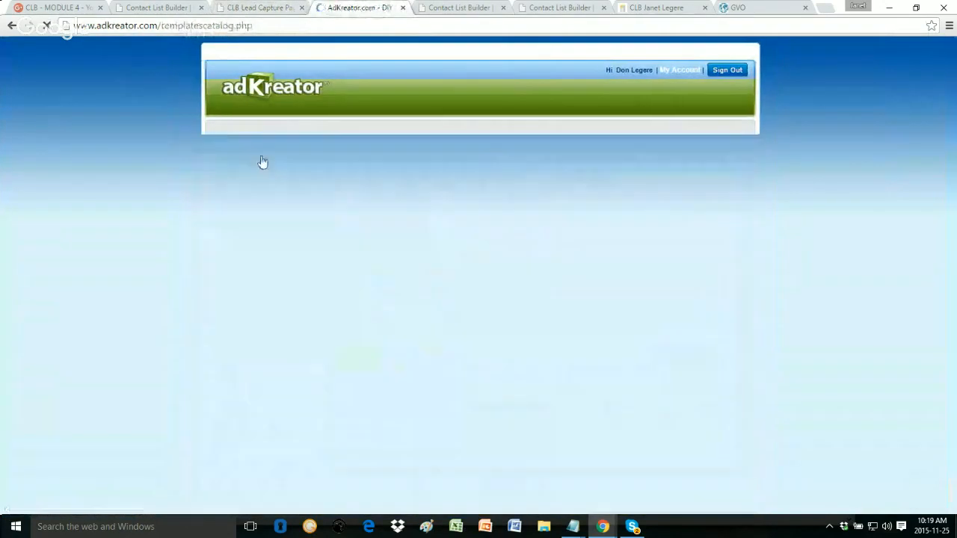
scroll(750, 271, "down", 3)
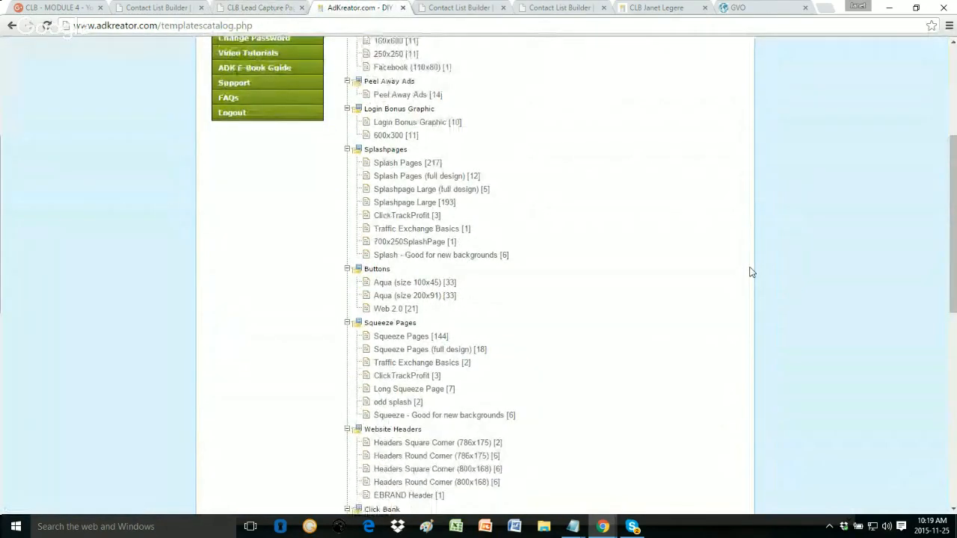
scroll(751, 272, "down", 2)
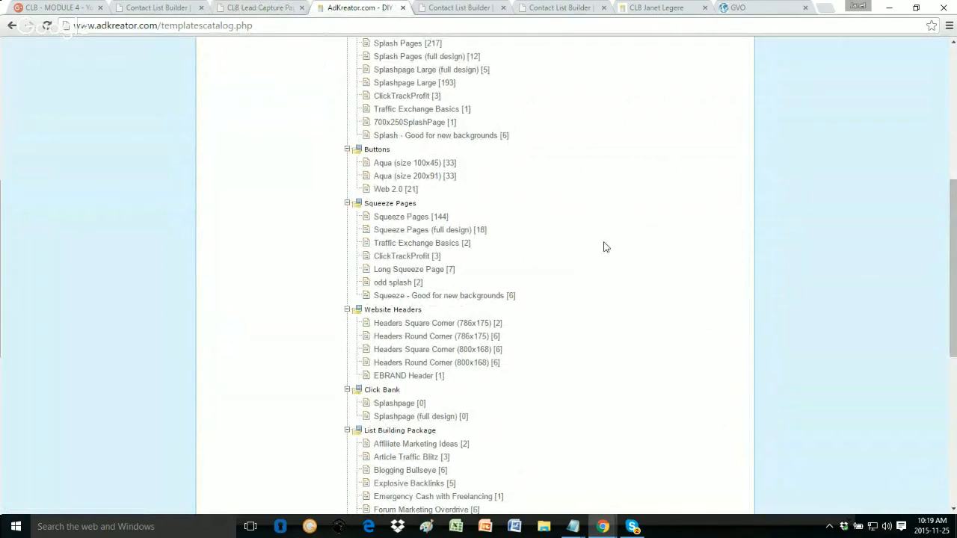
scroll(588, 212, "up", 2)
scroll(588, 216, "up", 1)
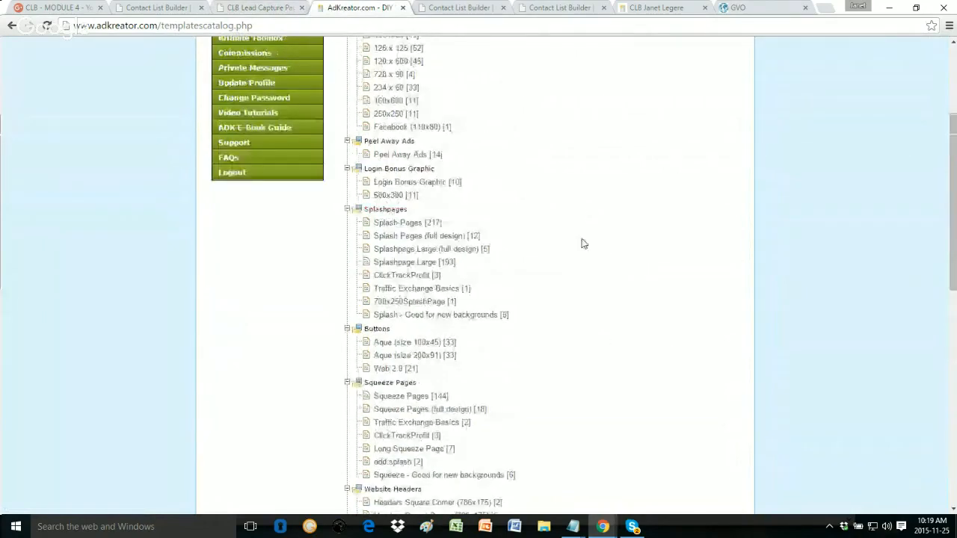
scroll(580, 241, "down", 2)
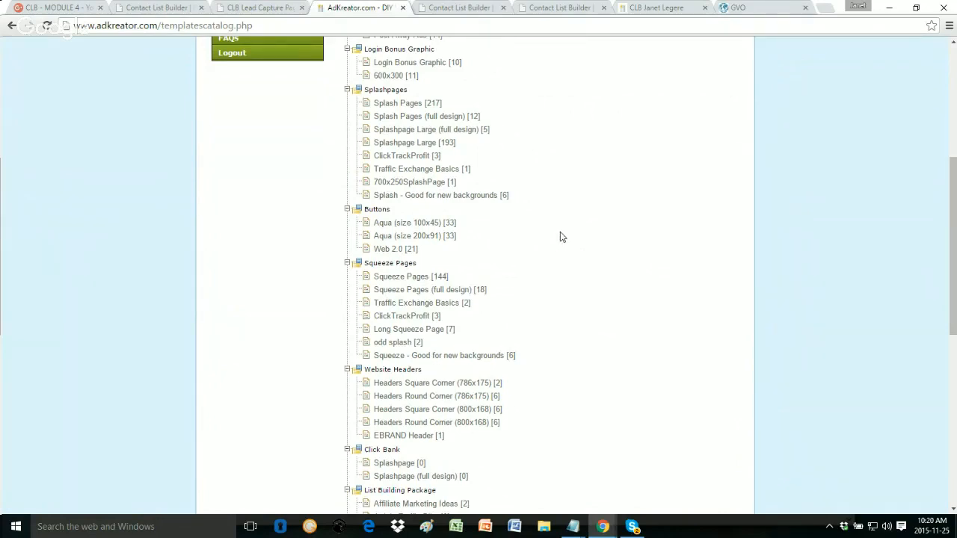
scroll(562, 237, "down", 1)
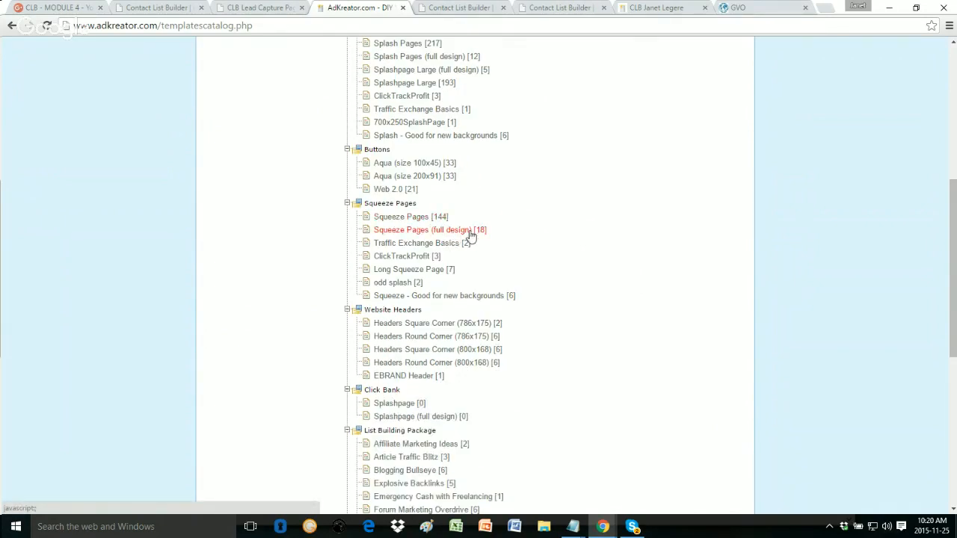
left_click(441, 233)
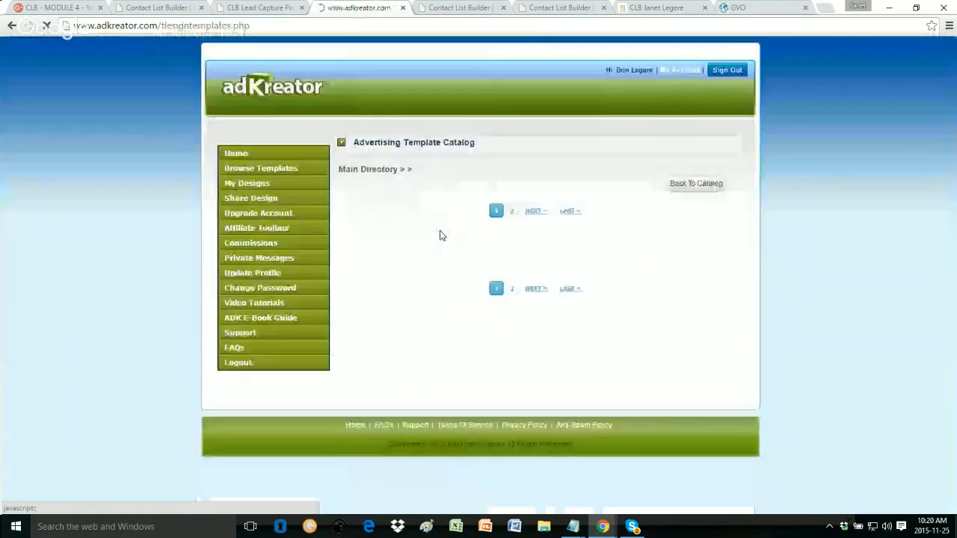
Step: Scroll through the first page of full-design squeeze templates and advance to the next page
scroll(557, 247, "down", 2)
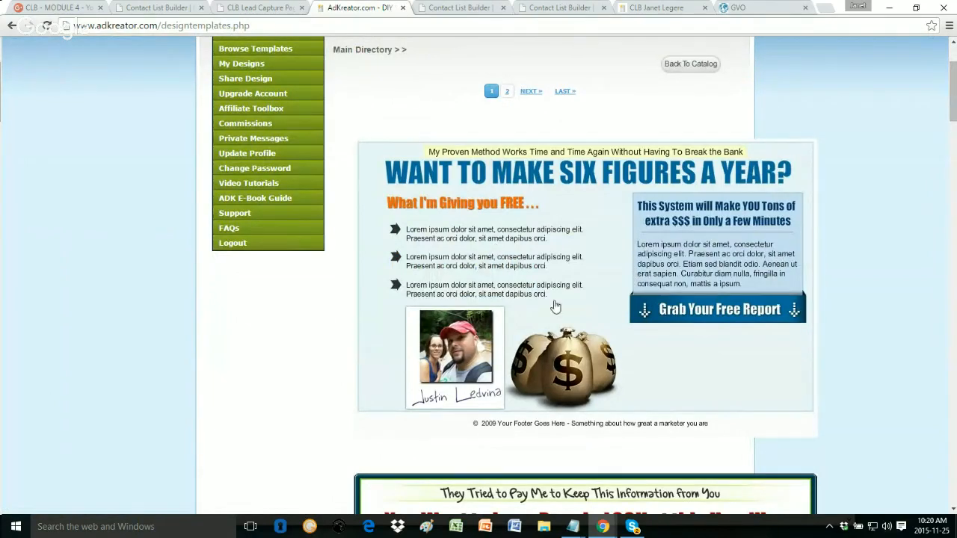
scroll(429, 272, "down", 1)
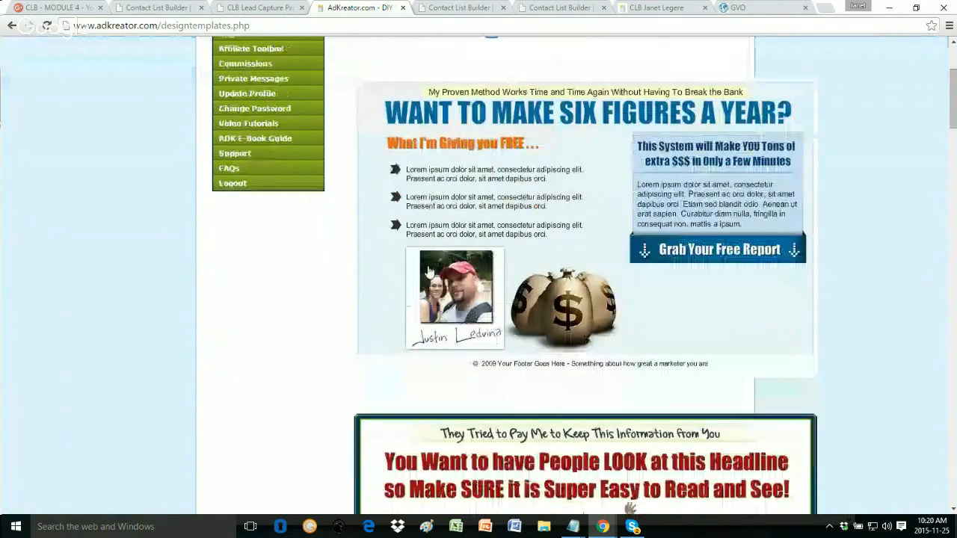
scroll(428, 272, "down", 4)
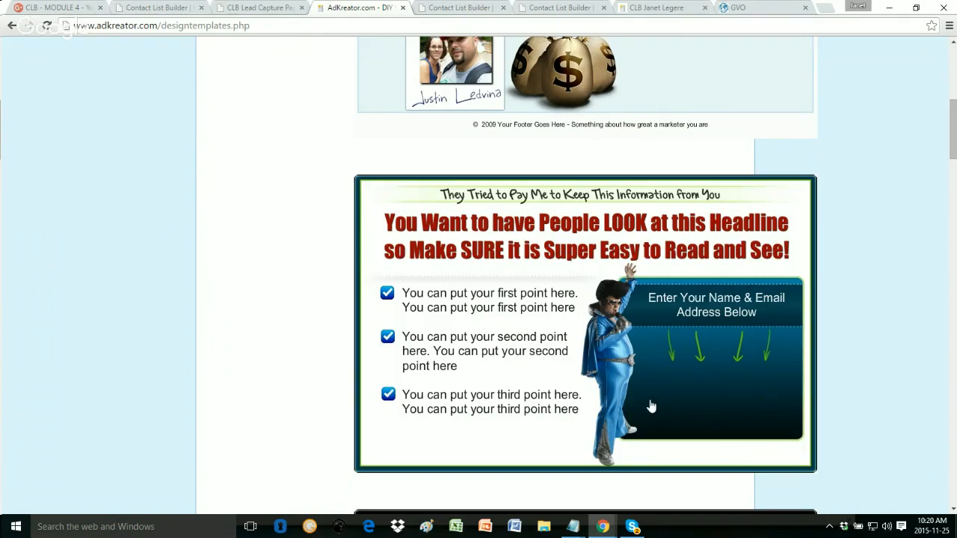
scroll(466, 351, "up", 2)
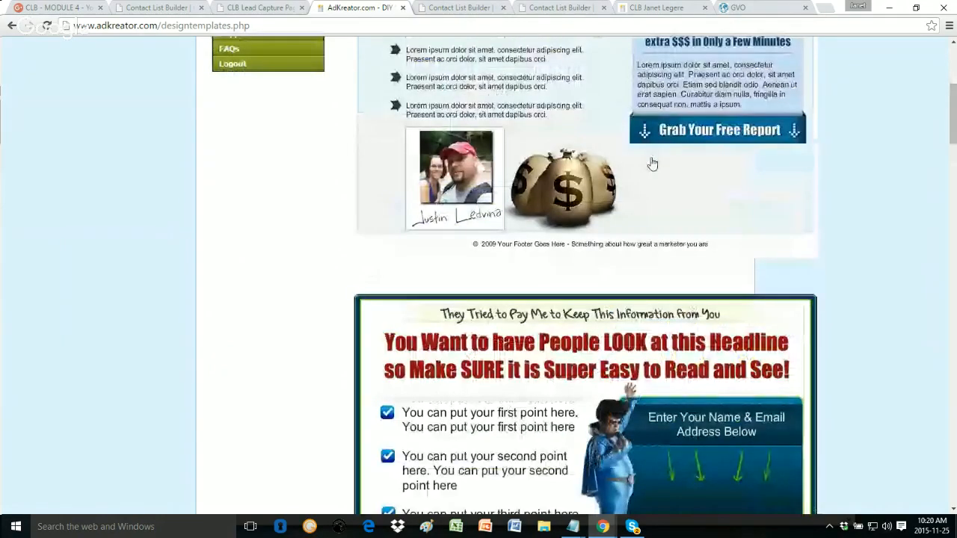
scroll(702, 200, "down", 3)
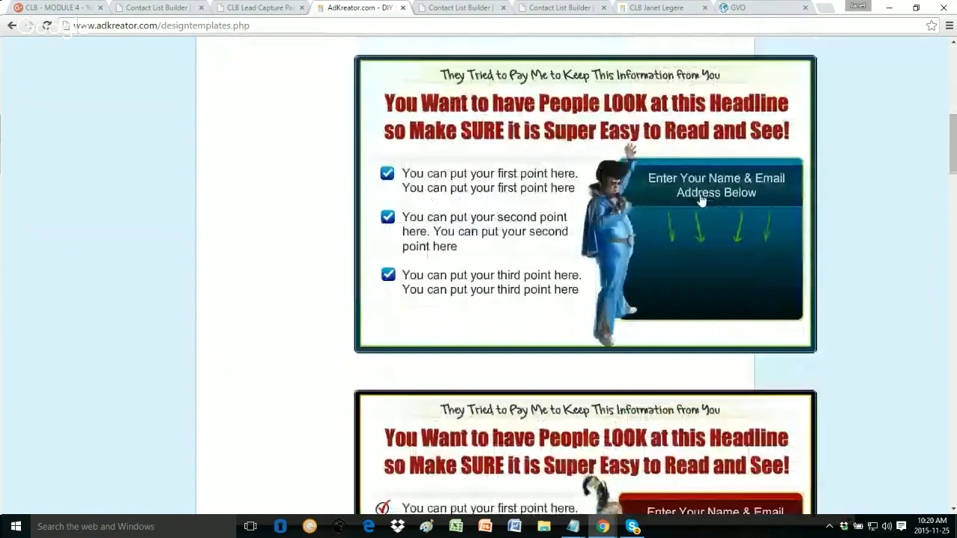
scroll(702, 200, "down", 9)
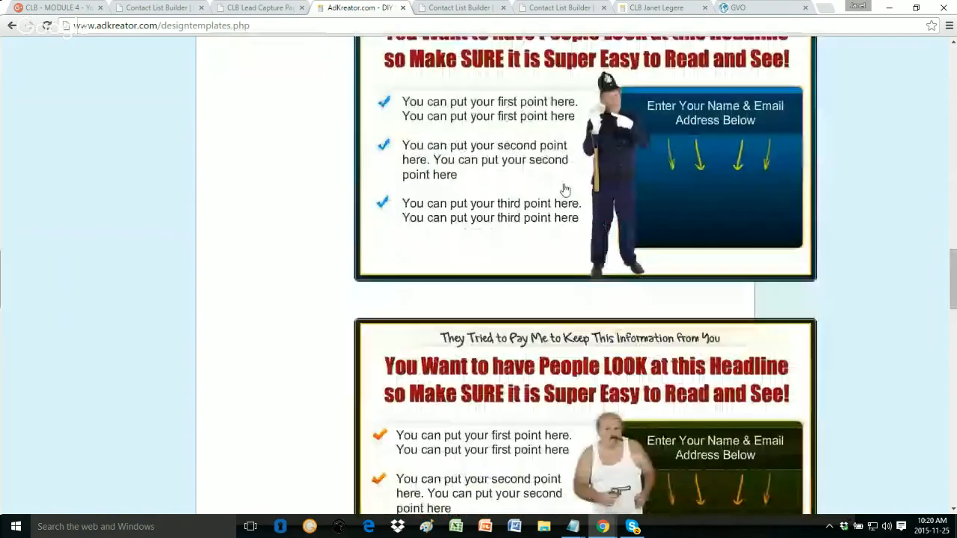
scroll(565, 190, "down", 10)
scroll(565, 190, "down", 8)
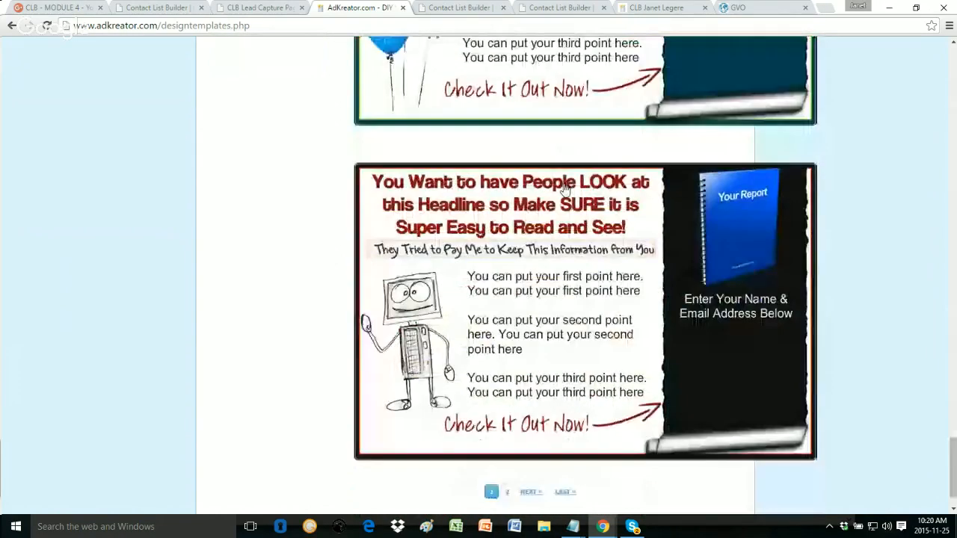
scroll(565, 190, "down", 1)
left_click(529, 439)
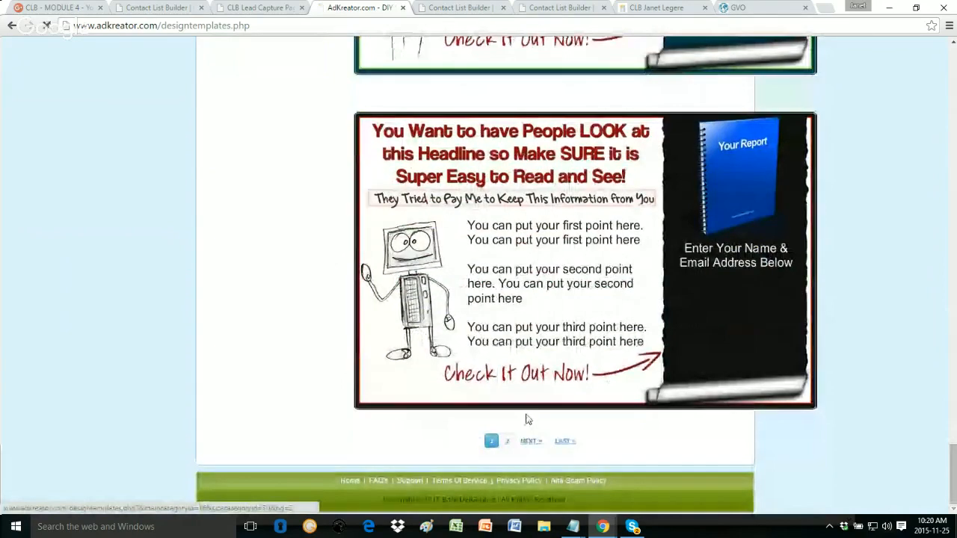
Step: Look over the second page of templates, then return to the template catalog directory
scroll(575, 272, "down", 4)
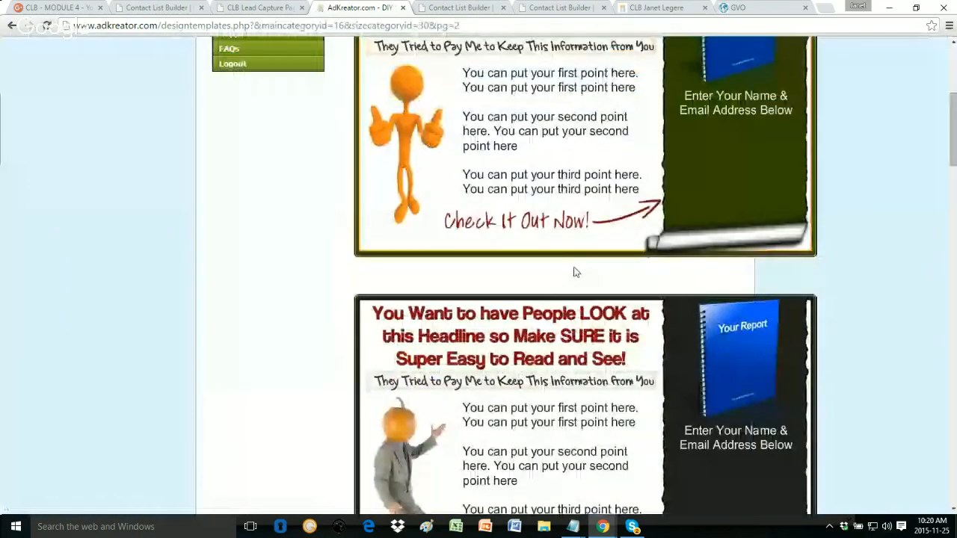
scroll(576, 272, "down", 10)
scroll(575, 272, "down", 10)
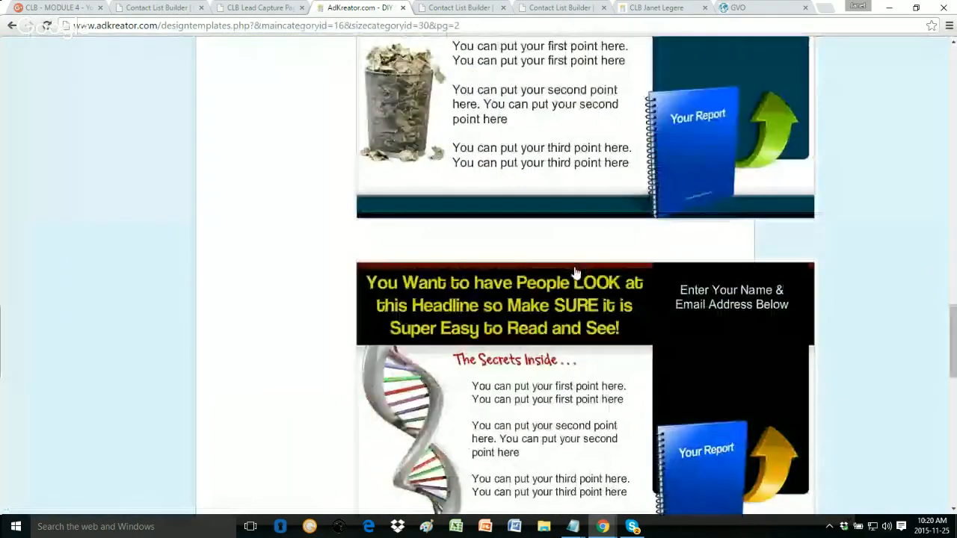
scroll(575, 272, "down", 10)
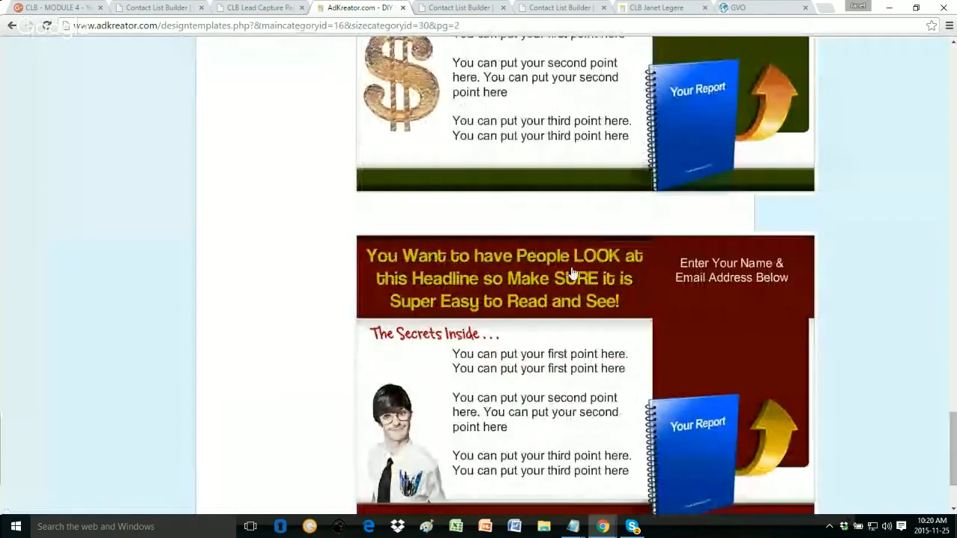
scroll(571, 273, "up", 10)
scroll(570, 272, "up", 10)
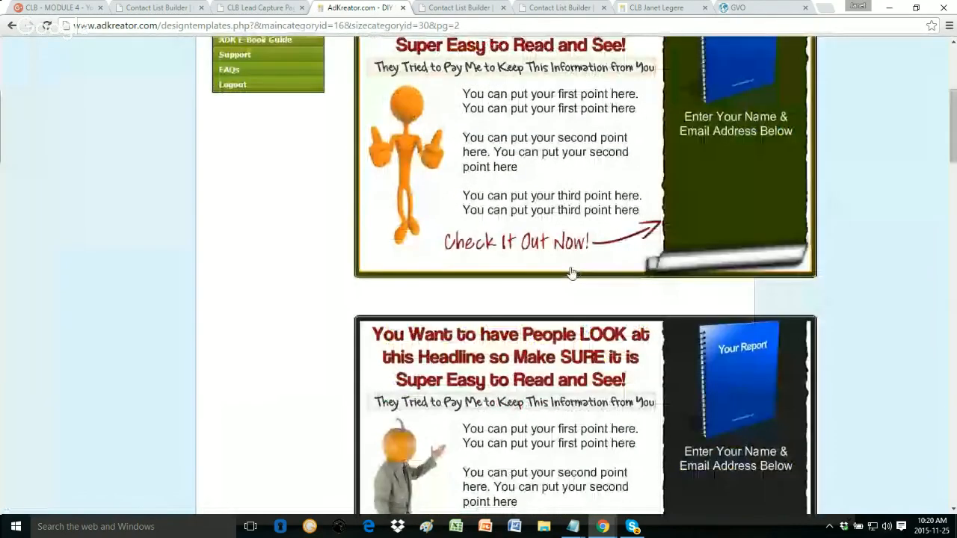
scroll(571, 272, "up", 5)
left_click(558, 210)
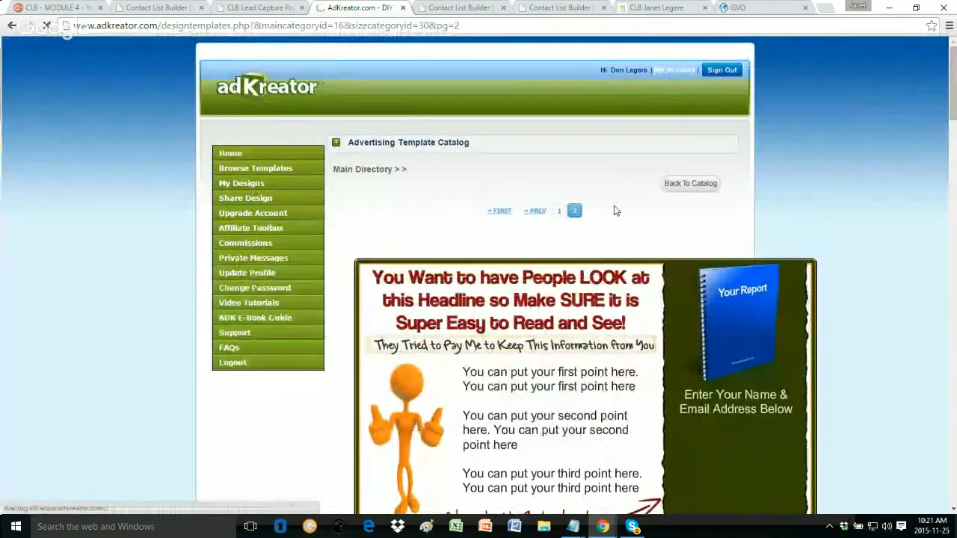
left_click(242, 169)
Step: Open 'Squeeze Pages [144]' and scroll through its blank window and folder template previews
scroll(654, 228, "down", 4)
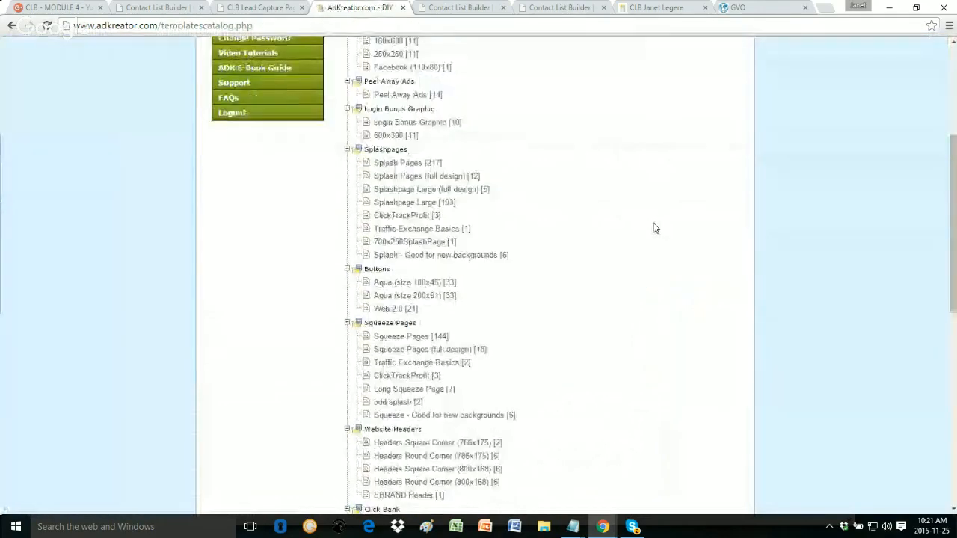
scroll(655, 228, "down", 3)
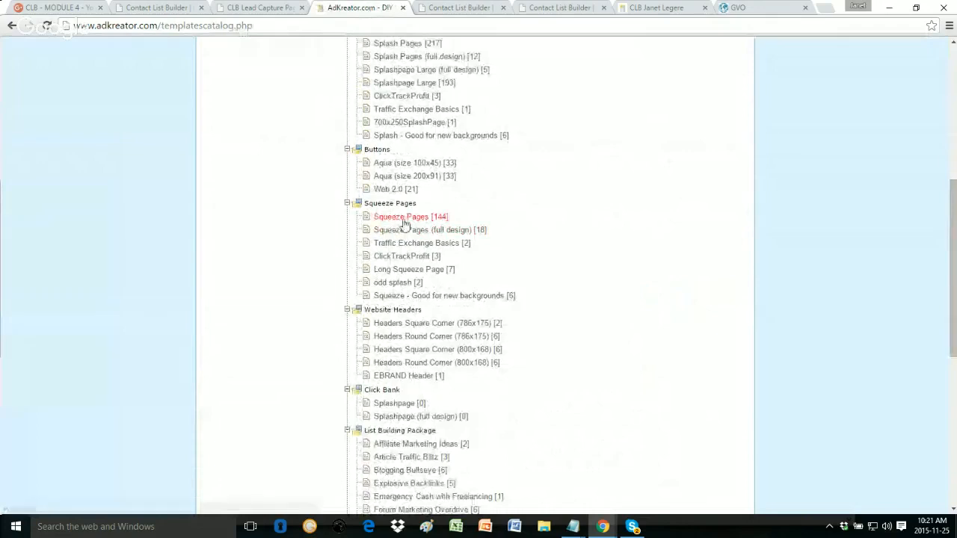
left_click(396, 220)
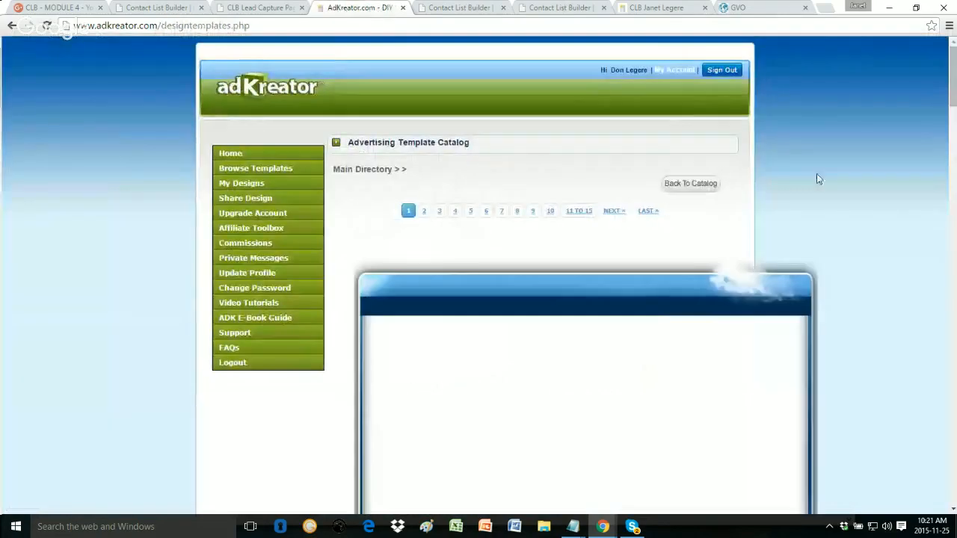
scroll(817, 178, "down", 3)
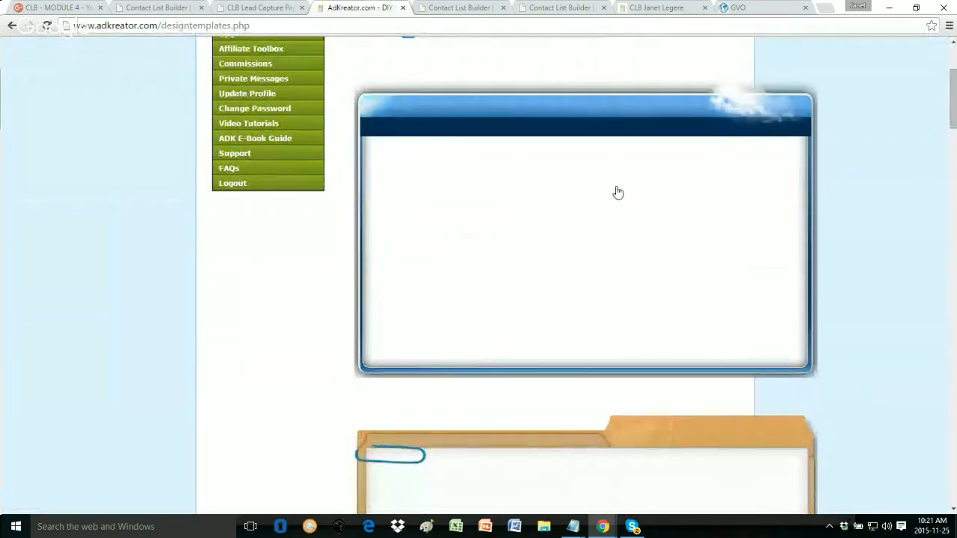
scroll(591, 205, "down", 3)
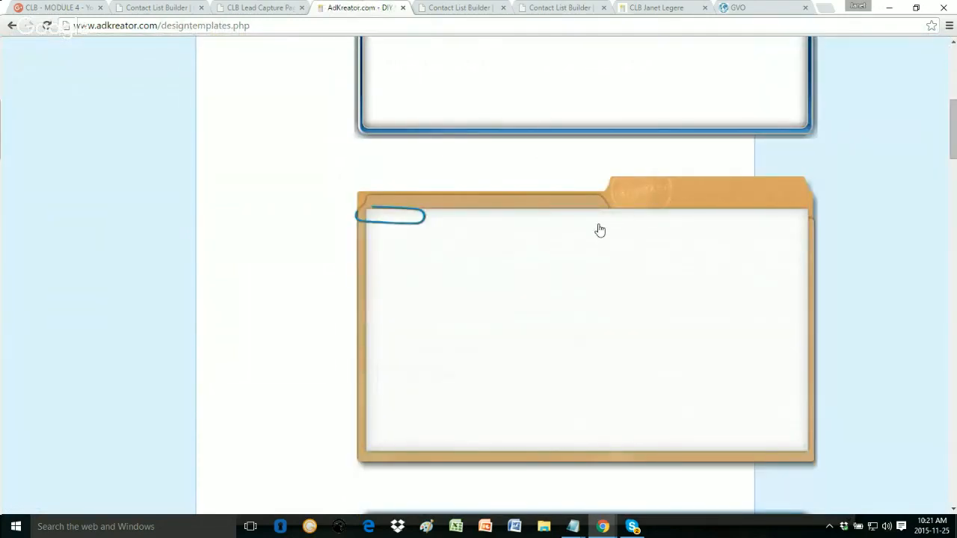
scroll(599, 230, "down", 4)
scroll(600, 230, "down", 2)
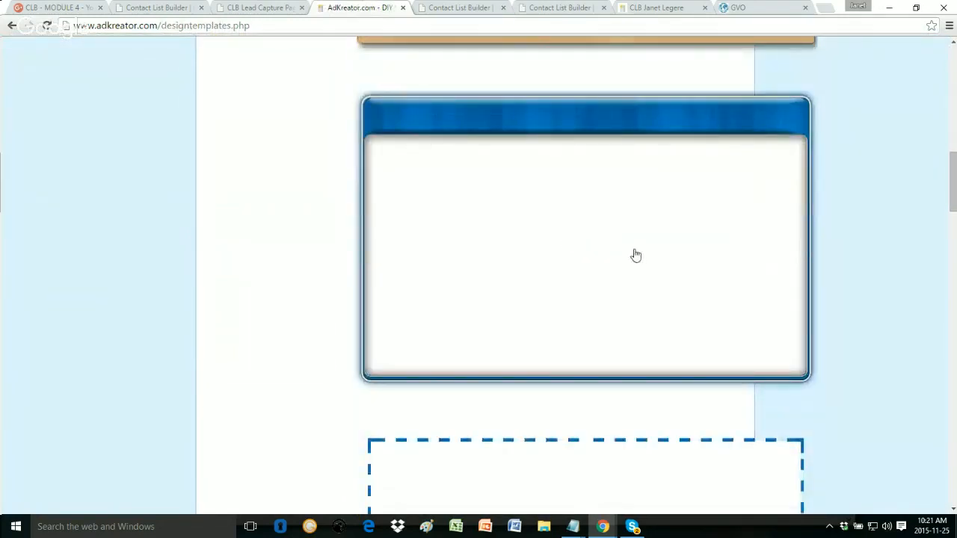
scroll(636, 258, "down", 2)
scroll(613, 281, "up", 5)
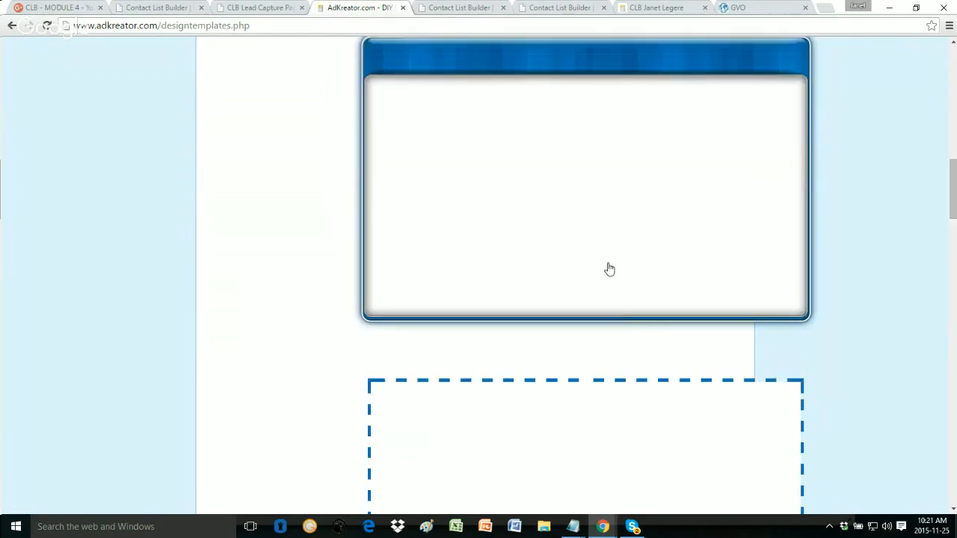
scroll(609, 269, "up", 7)
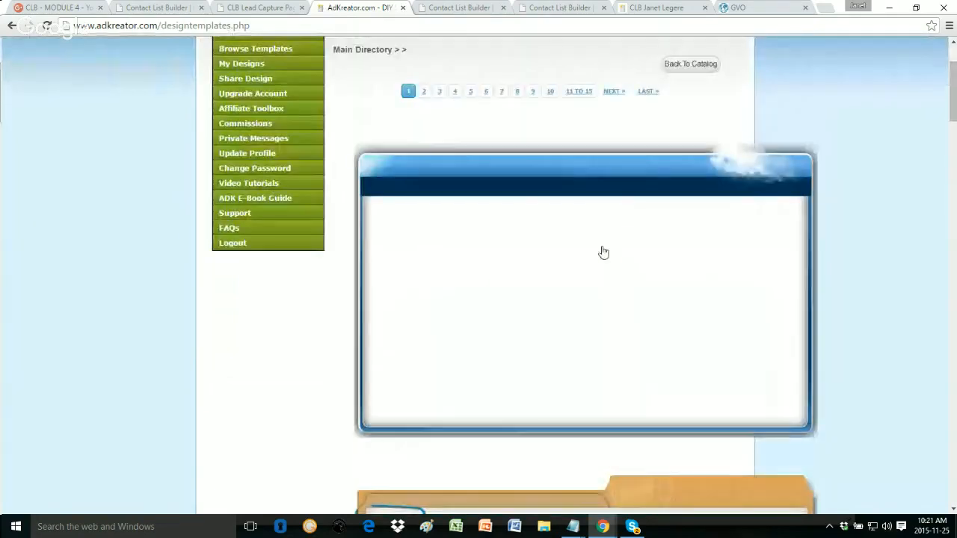
Step: Start a design from the blue window template and insert the ContactListBuilder 'Branding You For Success' ebook cover clip art
left_click(597, 252)
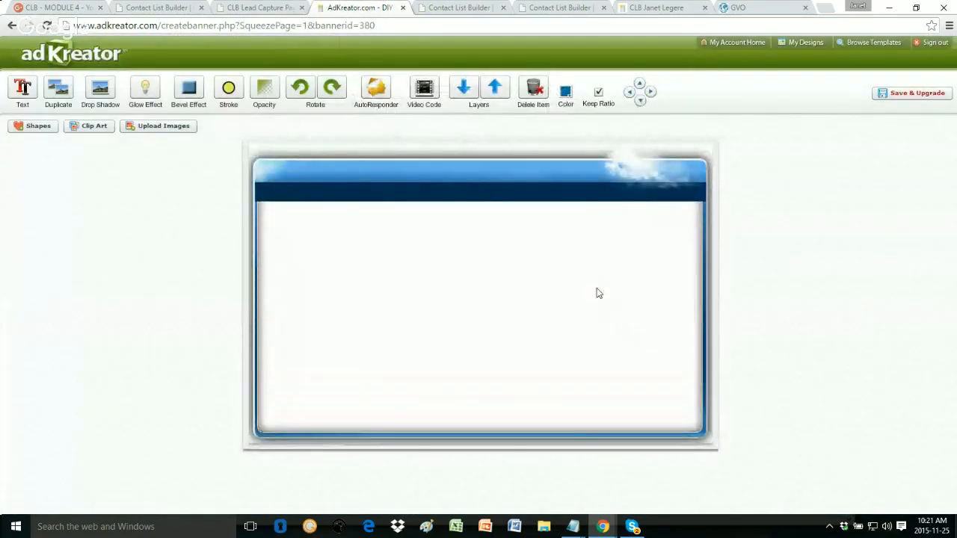
left_click(92, 127)
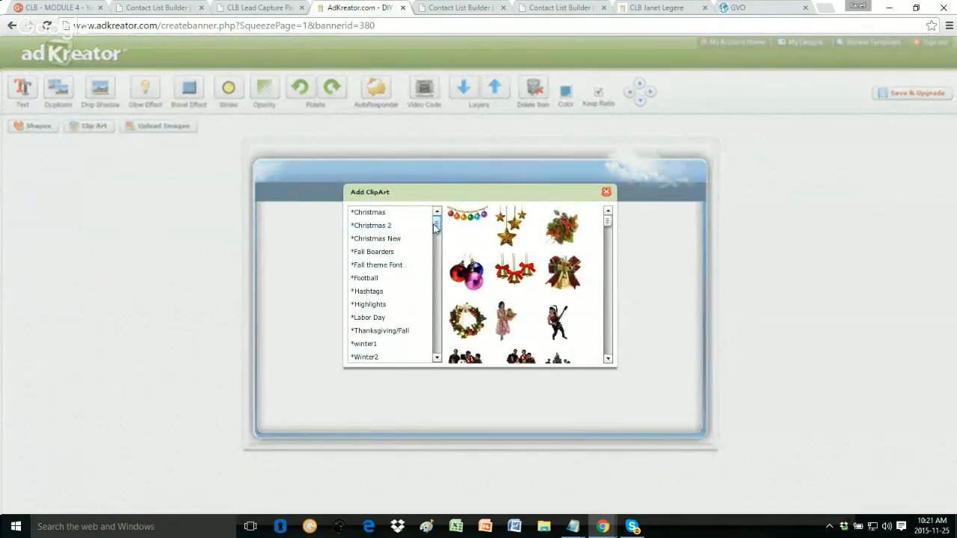
scroll(432, 223, "down", 1)
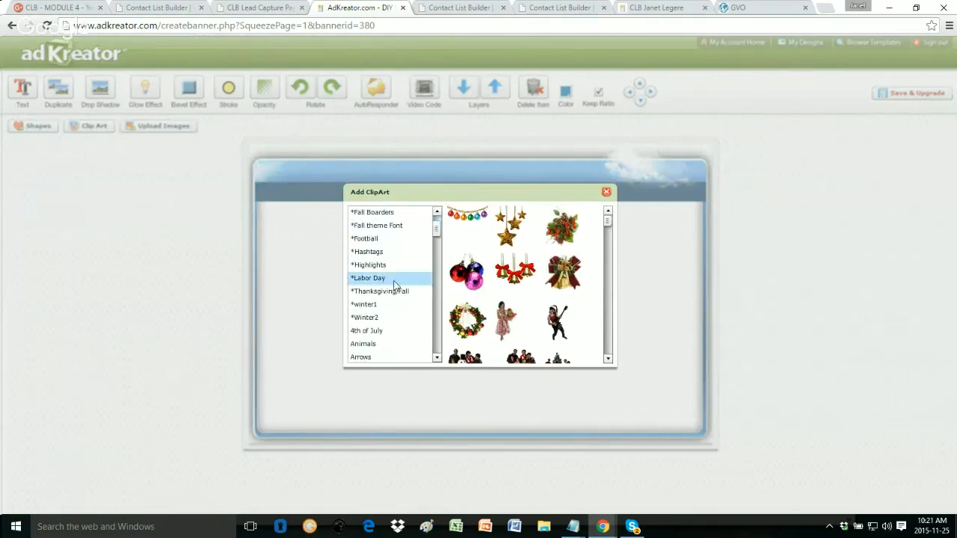
left_click(368, 296)
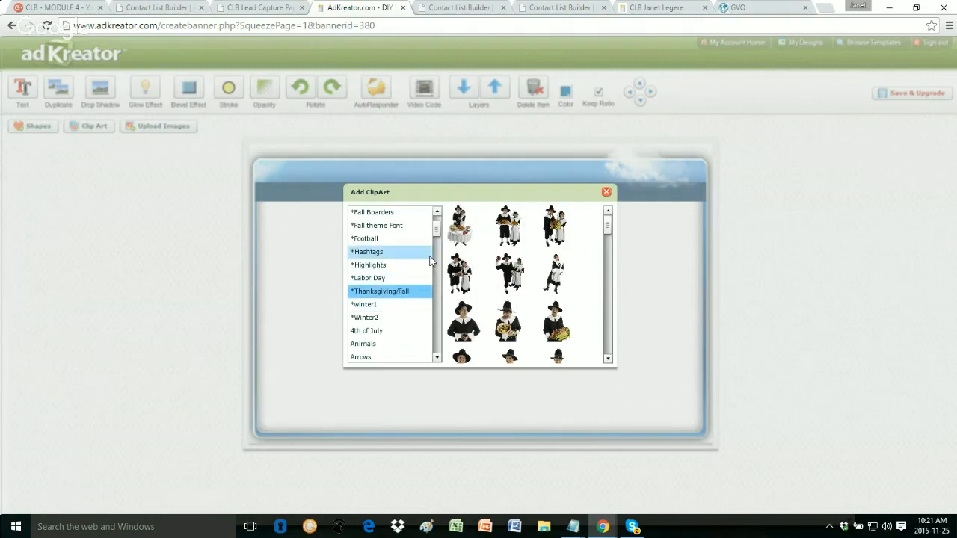
scroll(433, 321, "down", 4)
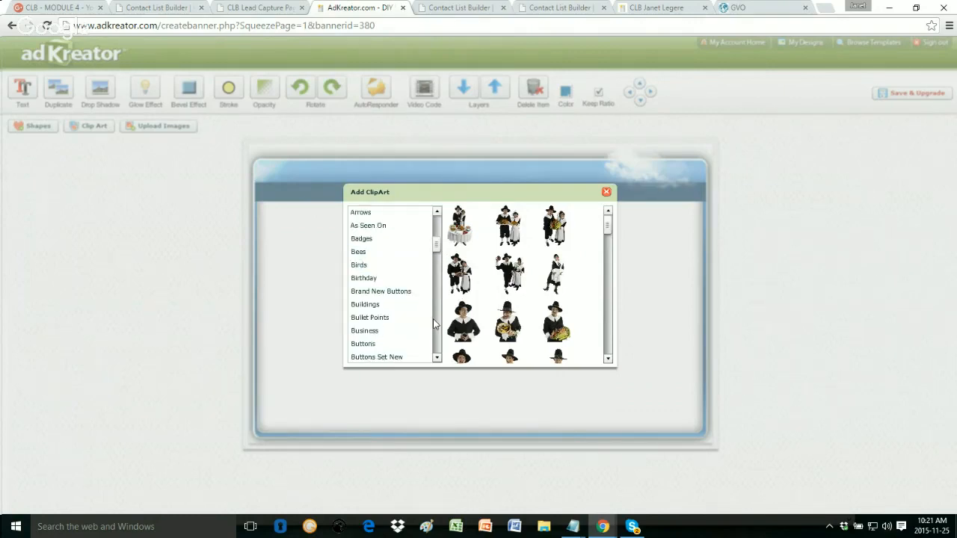
left_click(400, 317)
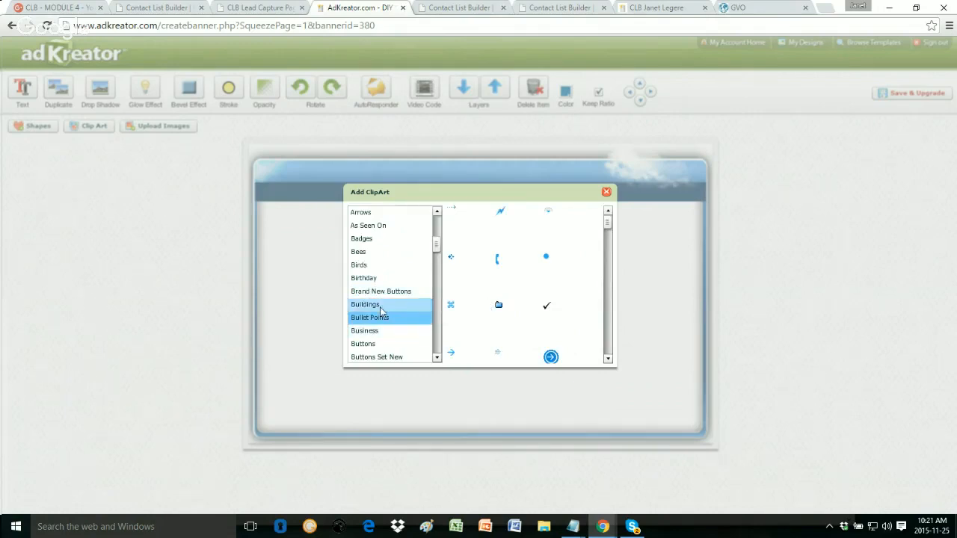
left_click(363, 344)
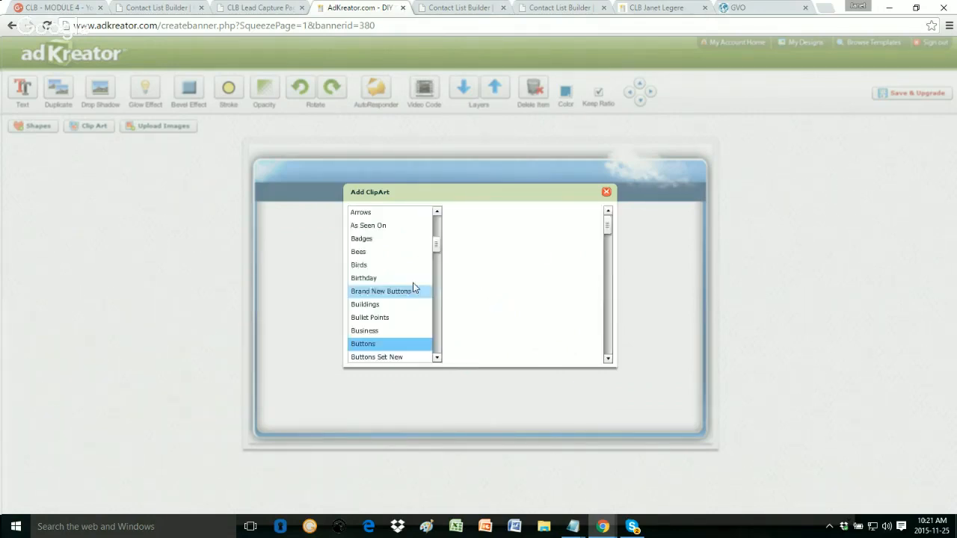
left_click_drag(436, 249, 437, 265)
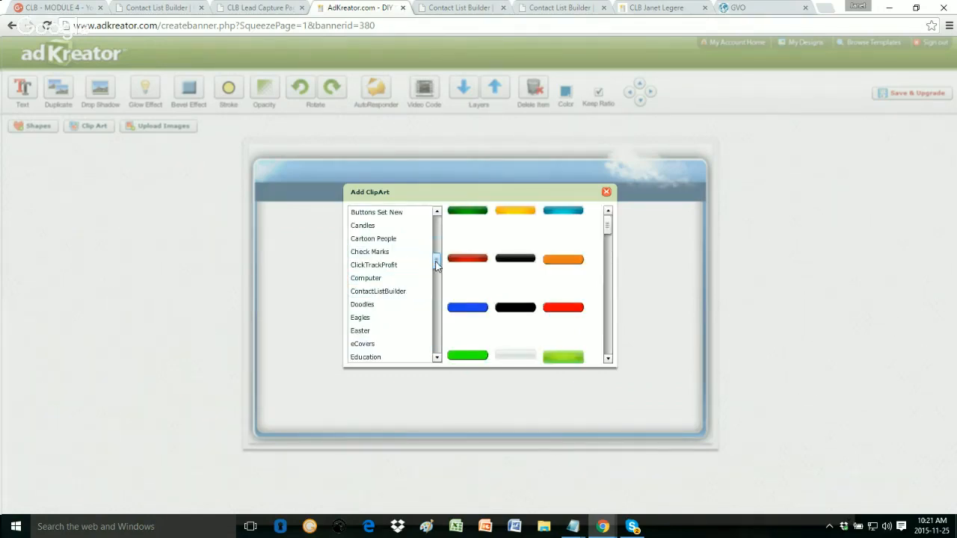
left_click(358, 305)
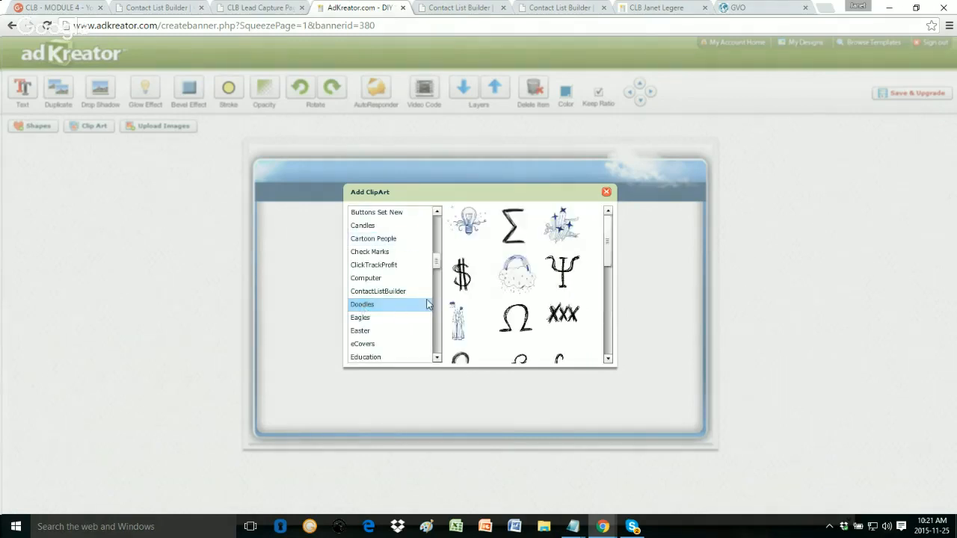
left_click(367, 291)
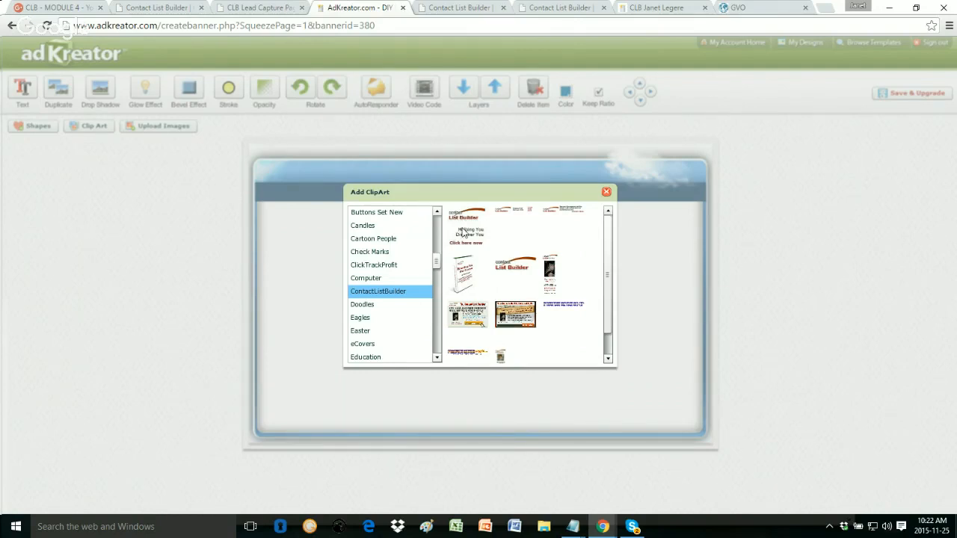
left_click(462, 278)
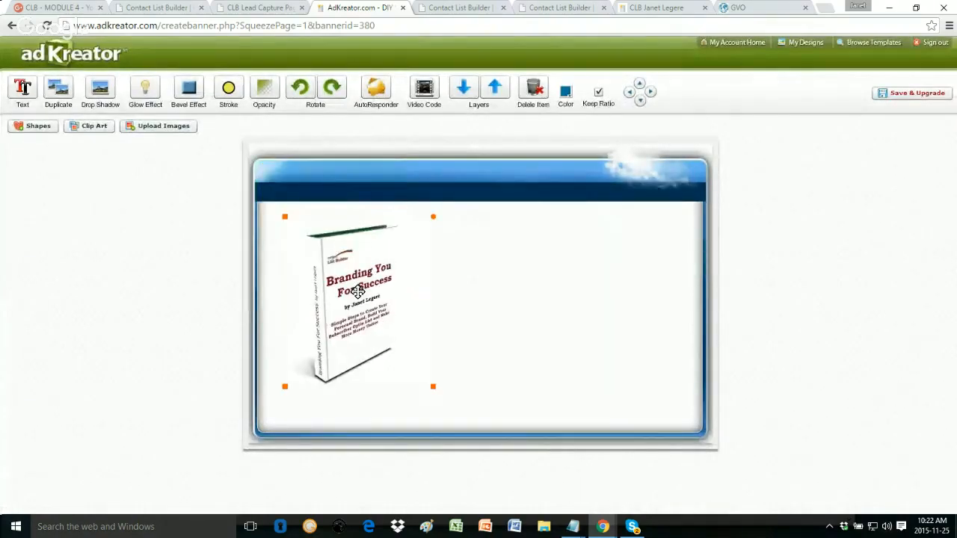
Step: Nudge the ebook cover lower and add two text boxes, stacked in the banner's middle
left_click_drag(358, 292, 358, 305)
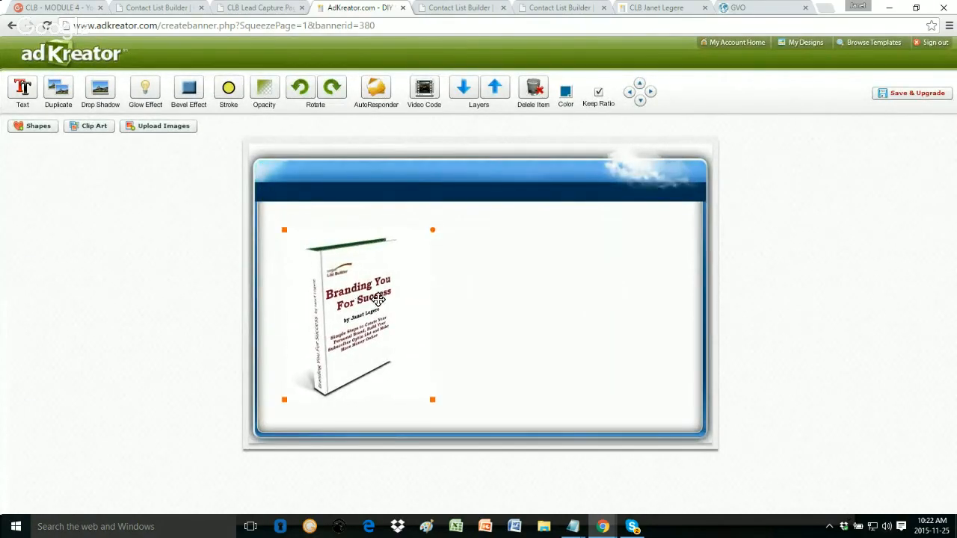
left_click(504, 290)
left_click(23, 88)
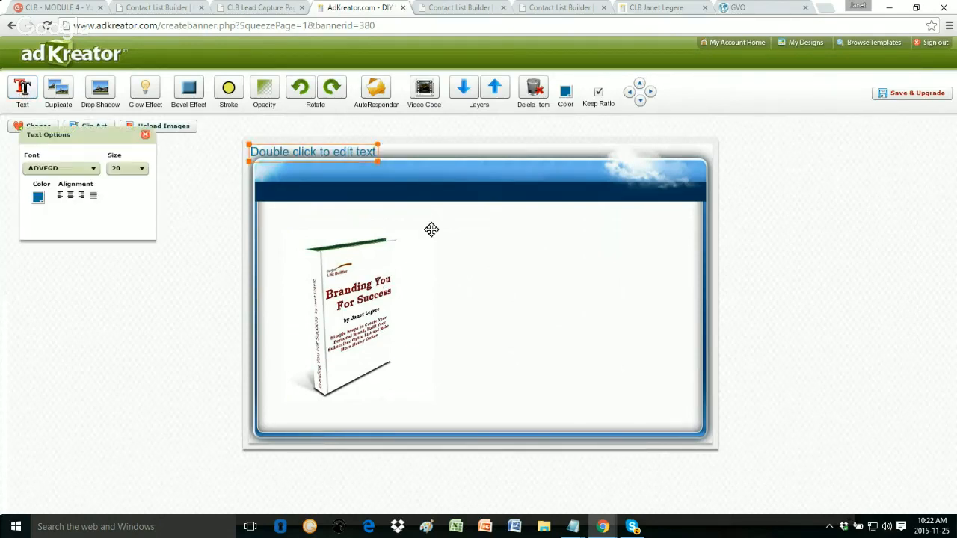
mouse_move(431, 229)
left_mouse_down()
mouse_move(443, 231)
mouse_move(429, 232)
left_mouse_up()
left_click(548, 259)
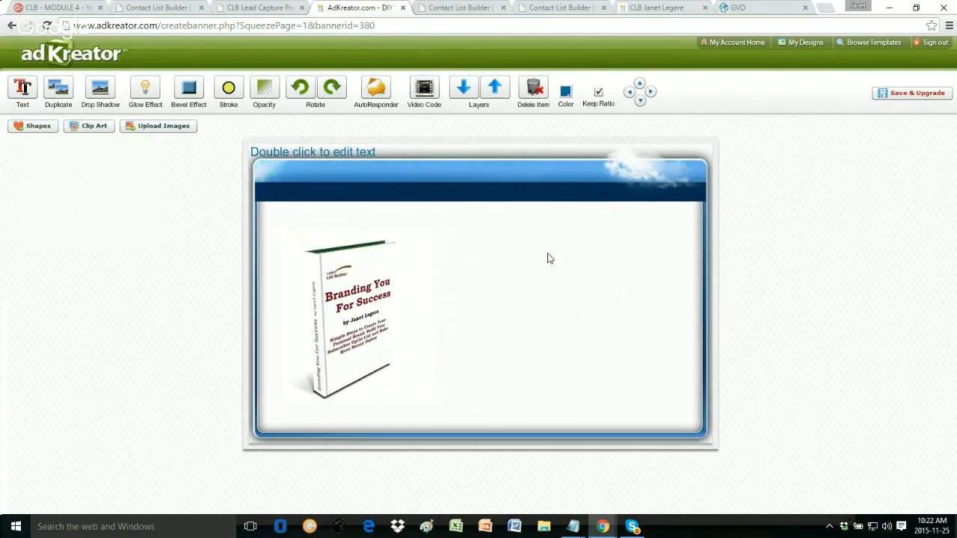
left_click(22, 88)
left_click(294, 151)
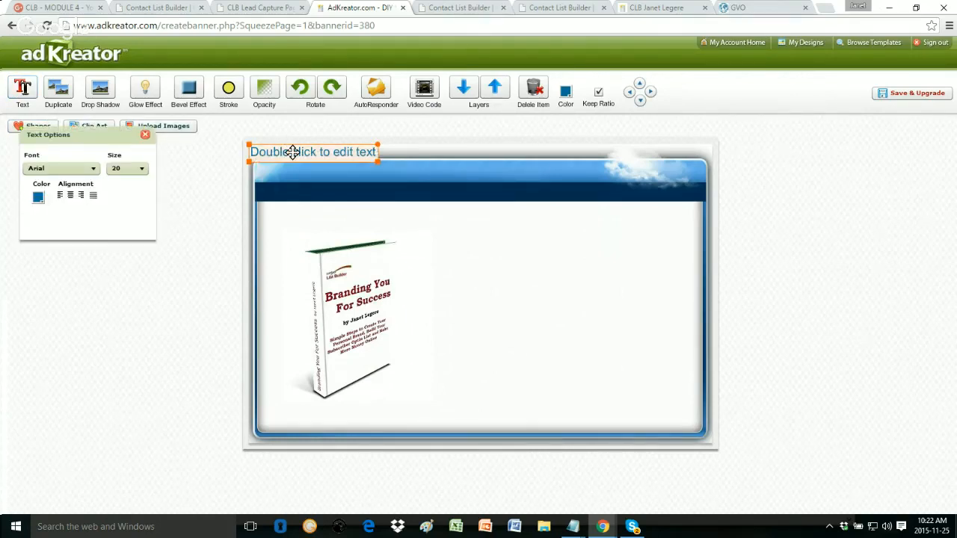
left_click_drag(290, 155, 494, 234)
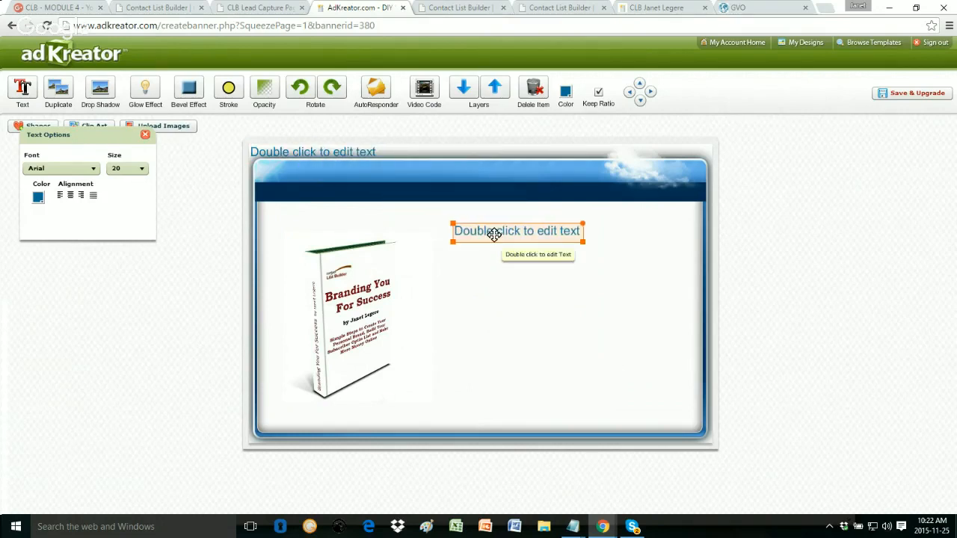
left_click(288, 150)
left_click_drag(288, 151, 503, 312)
left_click_drag(505, 307, 553, 301)
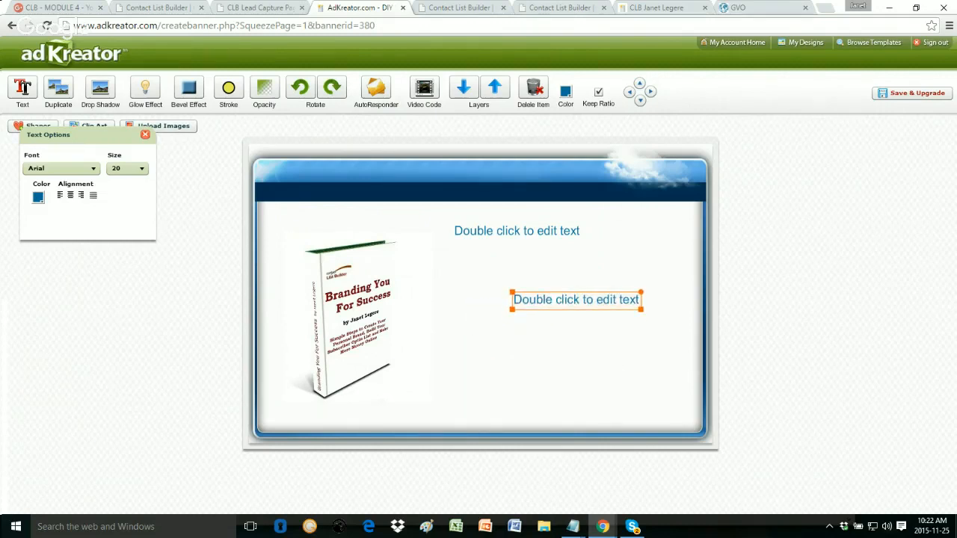
Step: Replace the upper box's placeholder with a headline offering the author's ebook for FREE, then enlarge the box
left_click(458, 234)
double_click(461, 237)
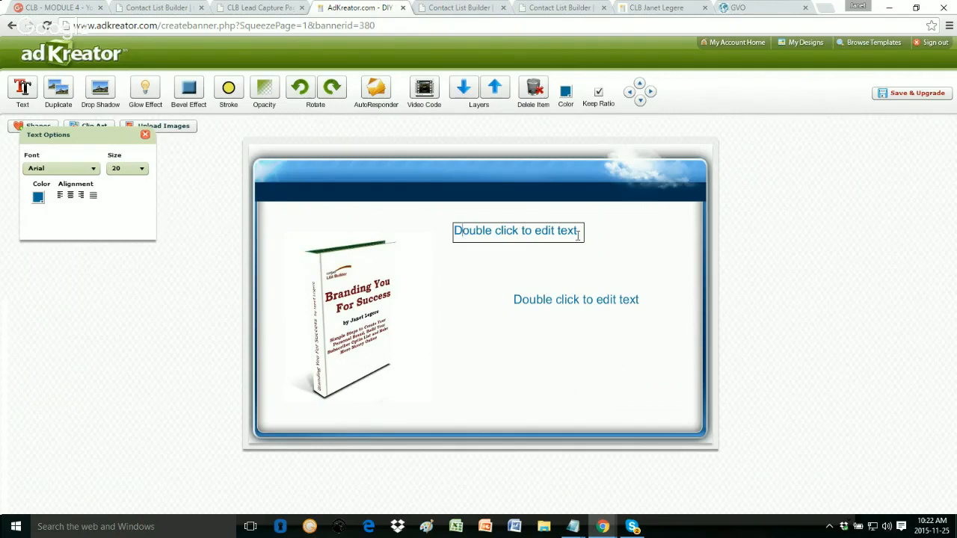
key("ctrl+a")
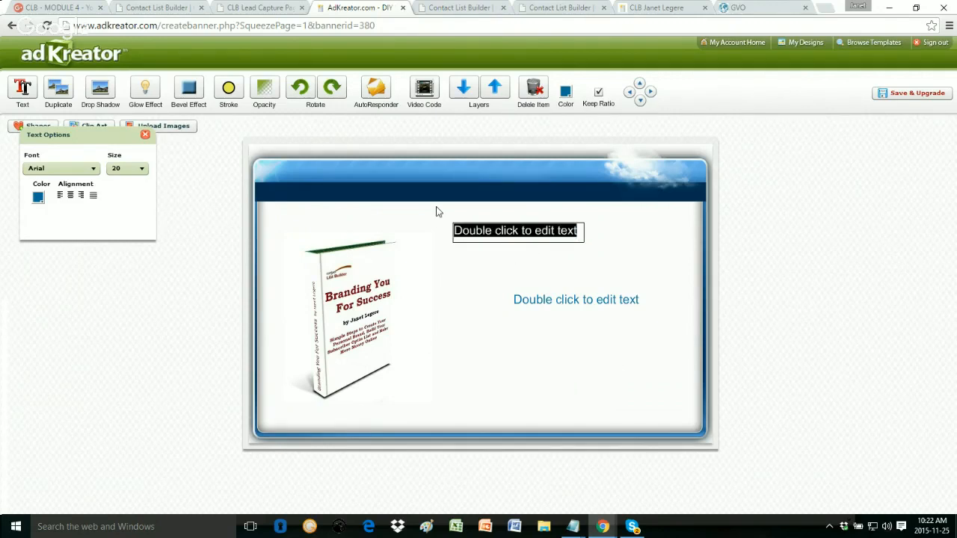
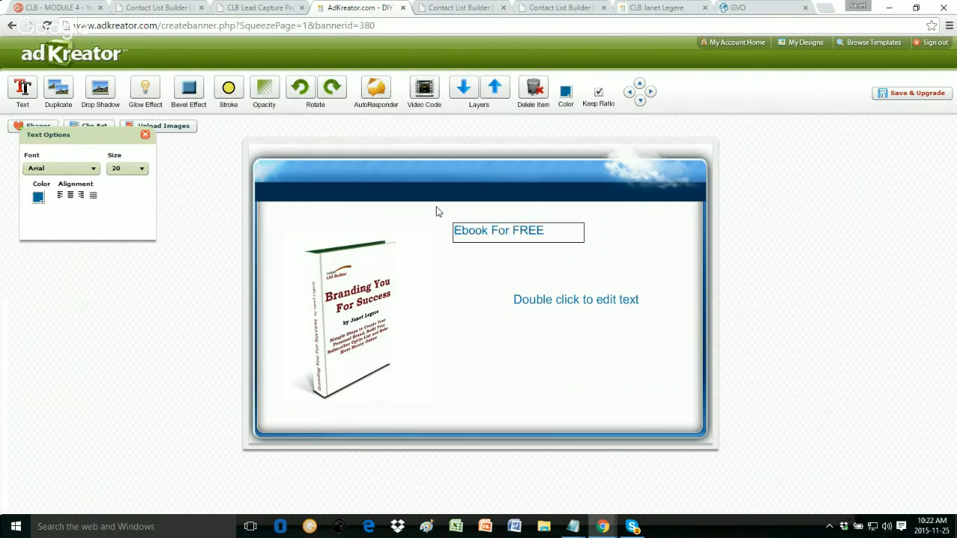
left_click(445, 259)
left_click(477, 226)
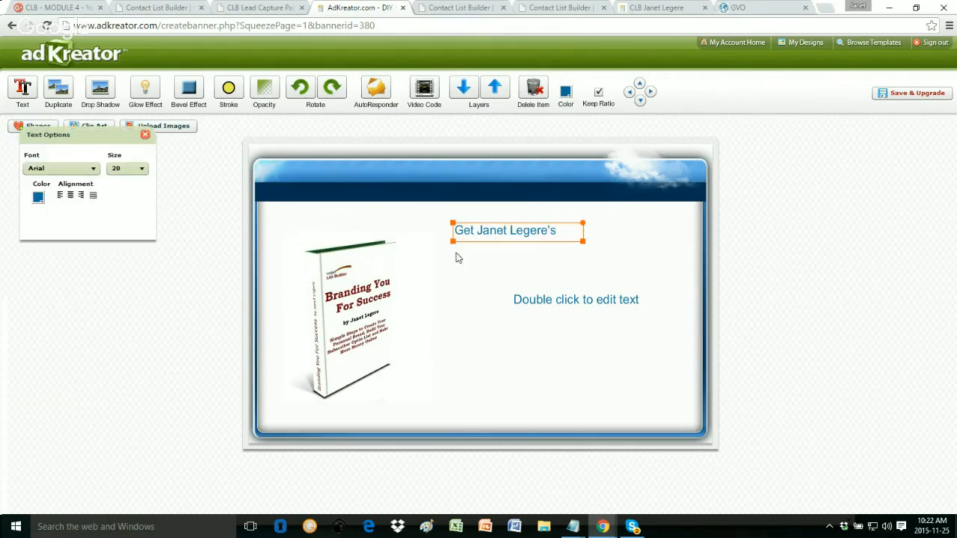
left_click_drag(453, 240, 436, 278)
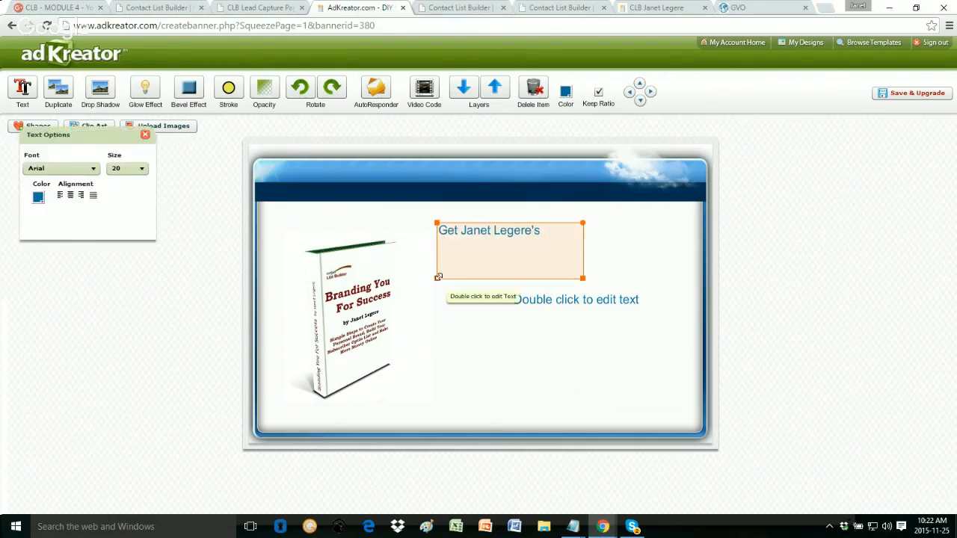
Step: Make the headline text dark red in the Arlrdbd font
double_click(508, 256)
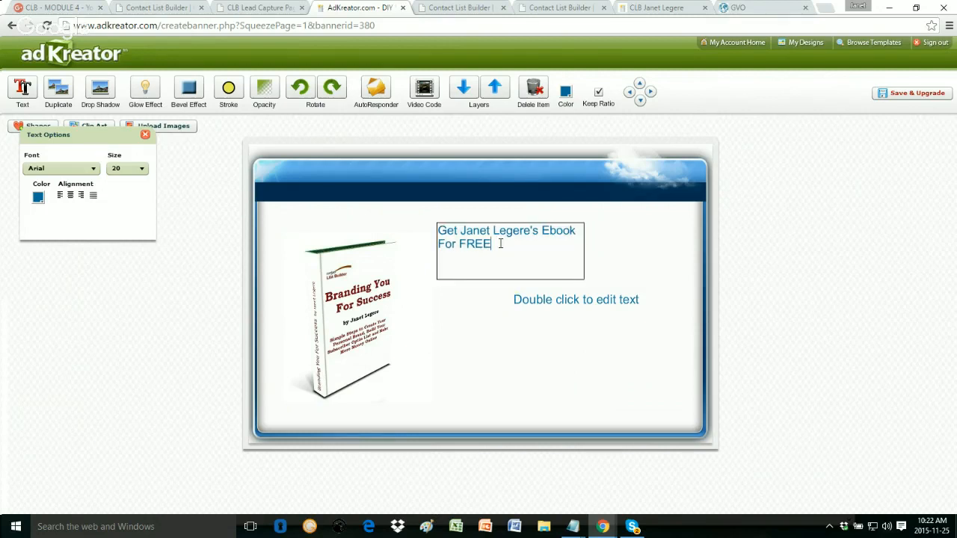
left_click_drag(500, 244, 419, 233)
left_click(41, 198)
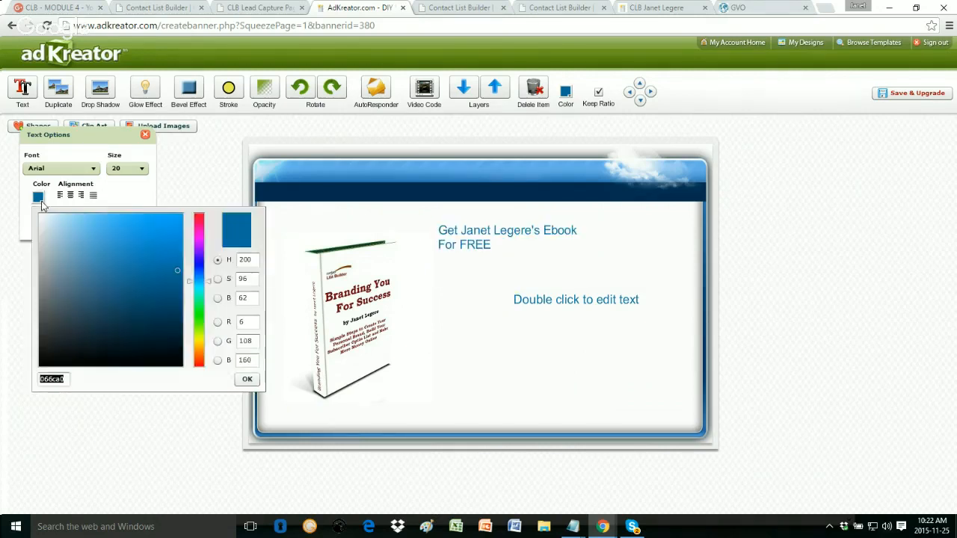
left_click(199, 222)
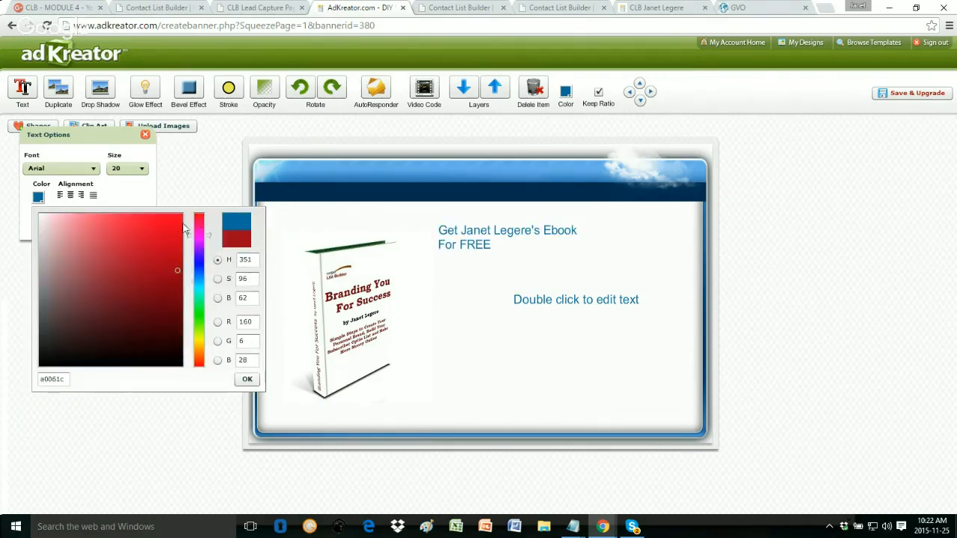
left_click(246, 379)
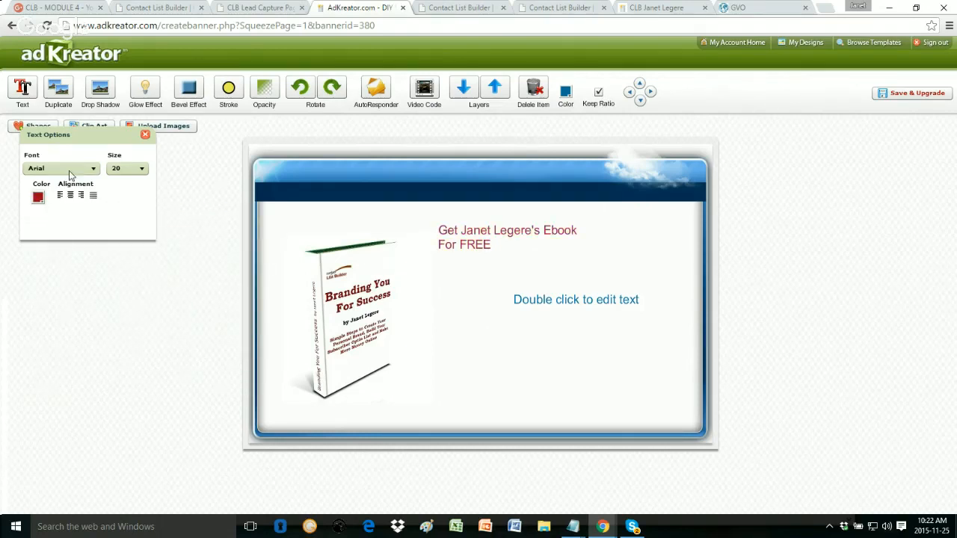
left_click(91, 170)
left_click(49, 270)
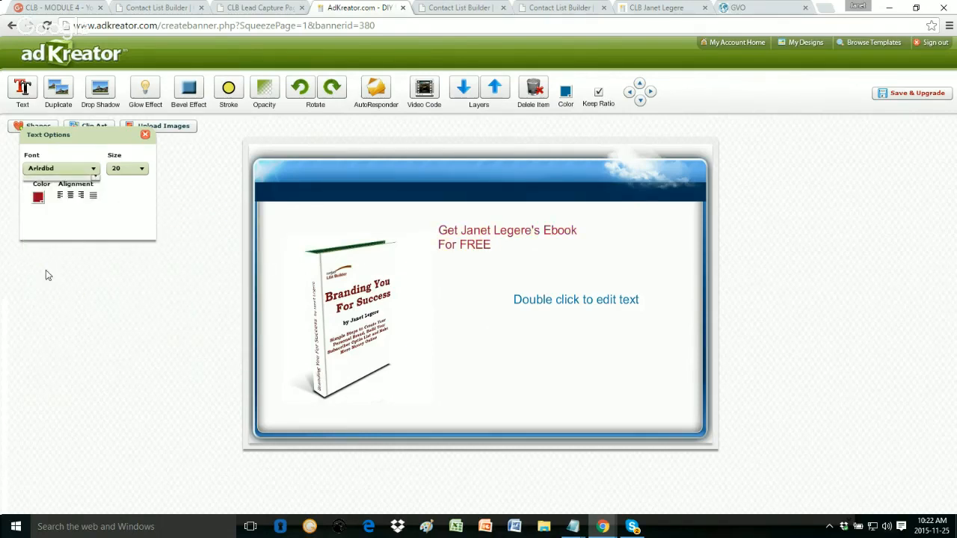
Step: Set the headline font size to 40
left_click(139, 168)
left_click(139, 168)
left_click(139, 168)
scroll(128, 213, "down", 3)
left_click(134, 184)
left_click(142, 168)
scroll(118, 213, "down", 5)
left_click(115, 230)
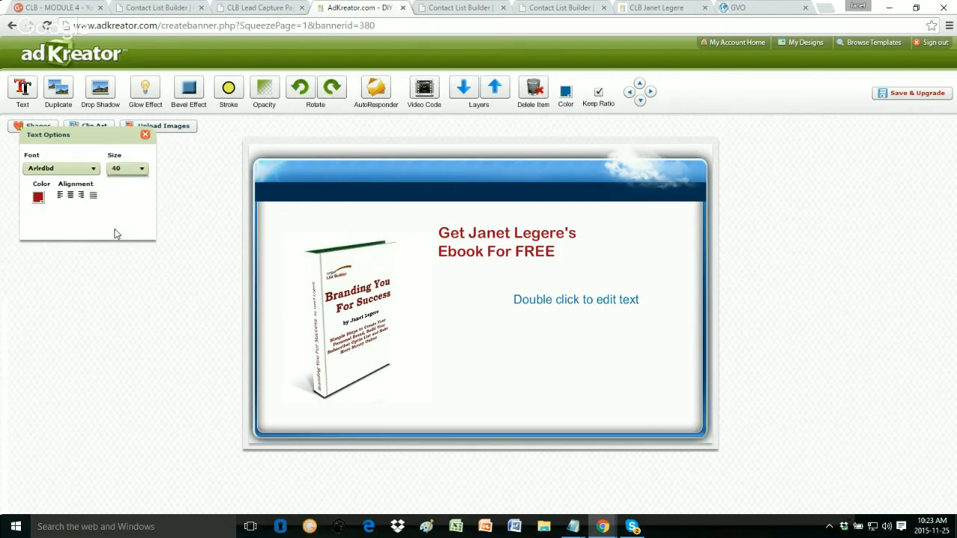
Step: Resize the headline box wider and taller, and centre-align the headline text
left_click(490, 239)
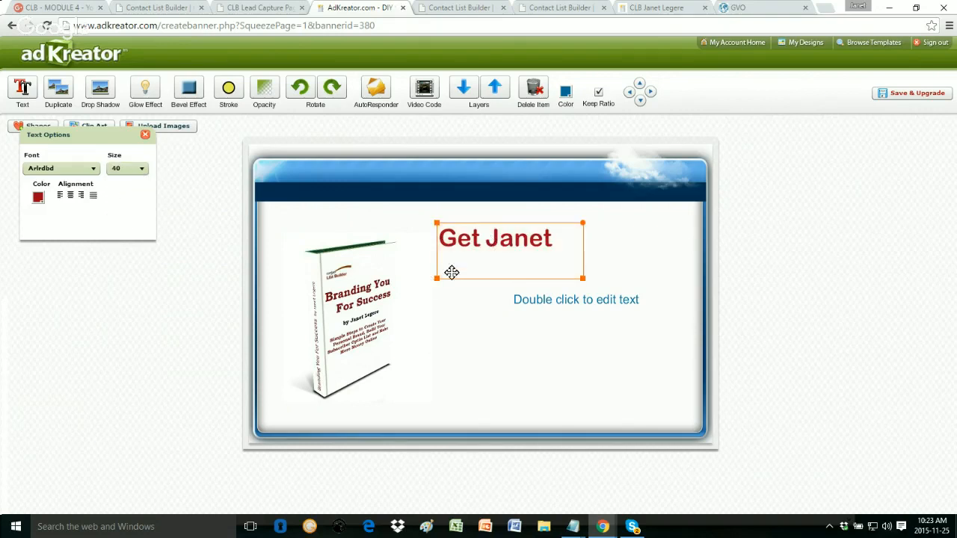
left_click_drag(436, 278, 413, 348)
left_click_drag(581, 347, 675, 301)
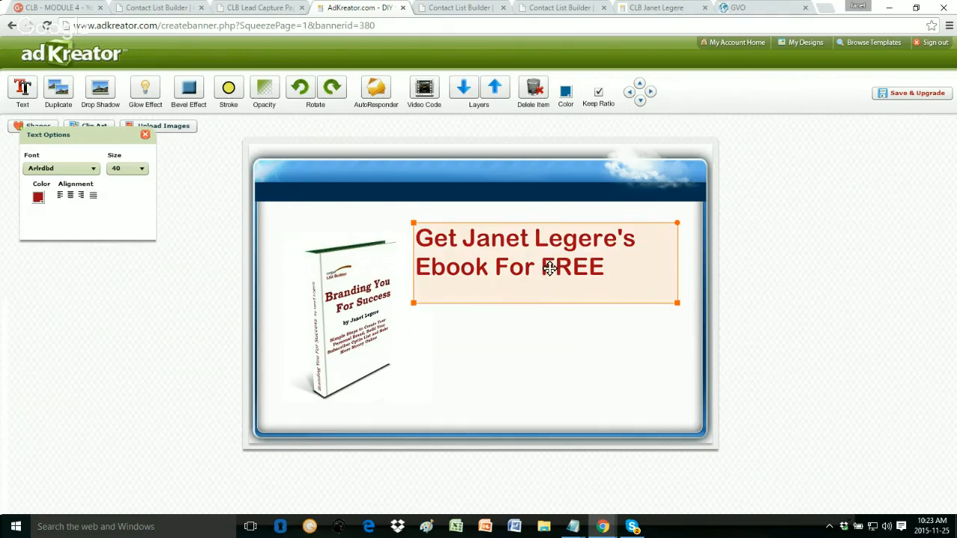
left_click_drag(549, 269, 549, 269)
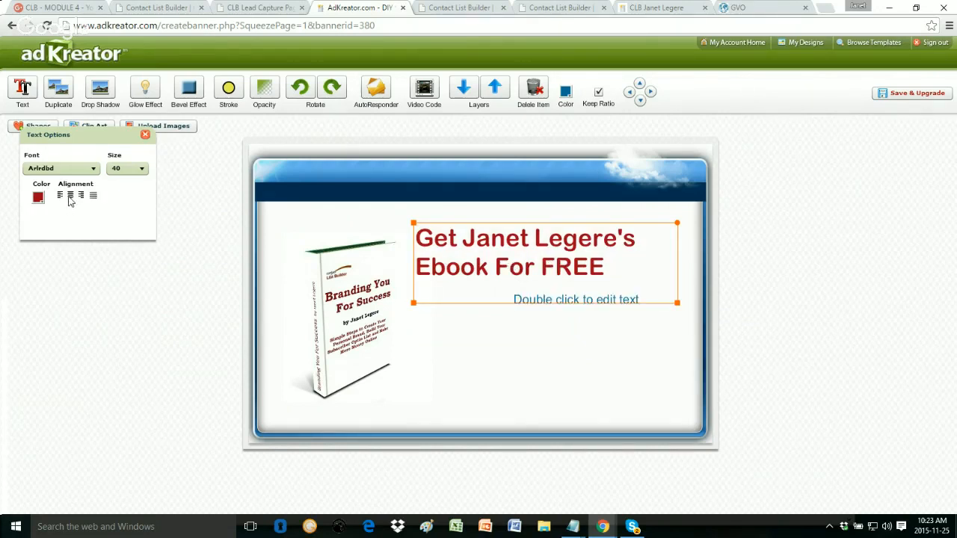
left_click(70, 196)
left_click(528, 258)
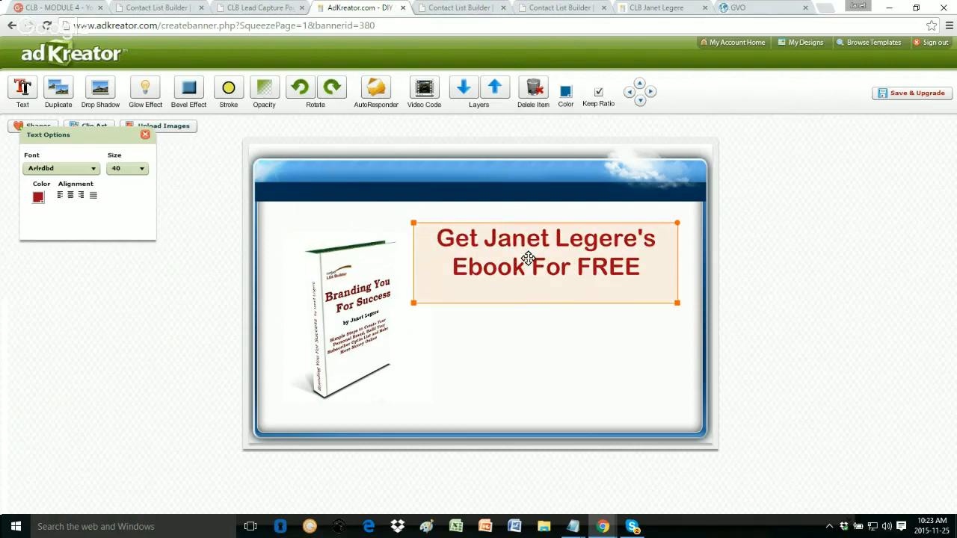
left_click(596, 300)
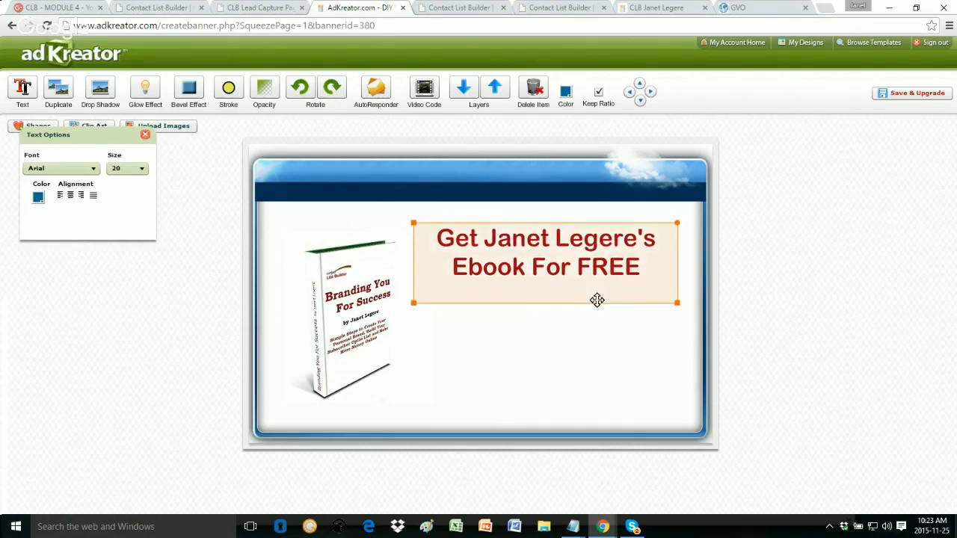
Step: Move the second text box below the headline and type 'Fill Out The Form To Get Your' into it
left_click(531, 243)
left_click_drag(566, 299, 530, 298)
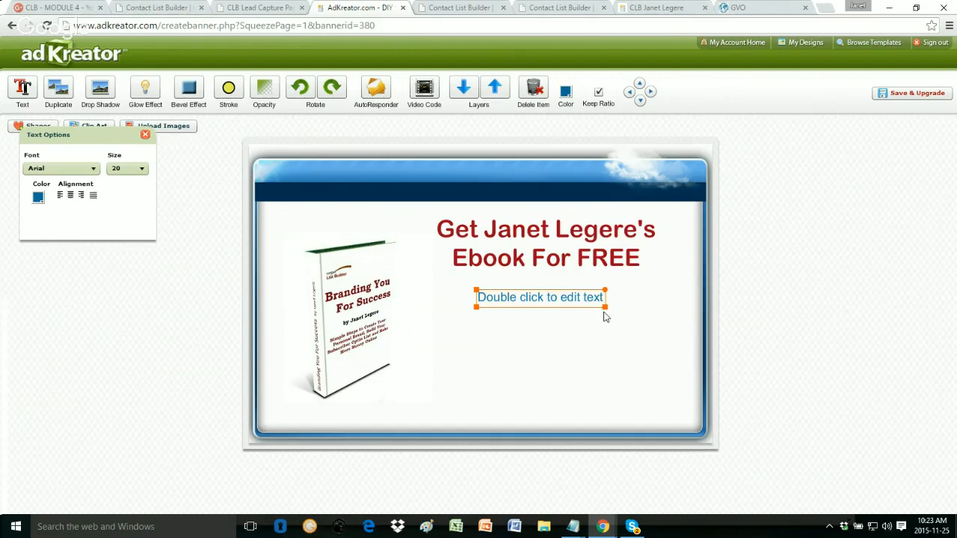
left_click_drag(605, 307, 656, 331)
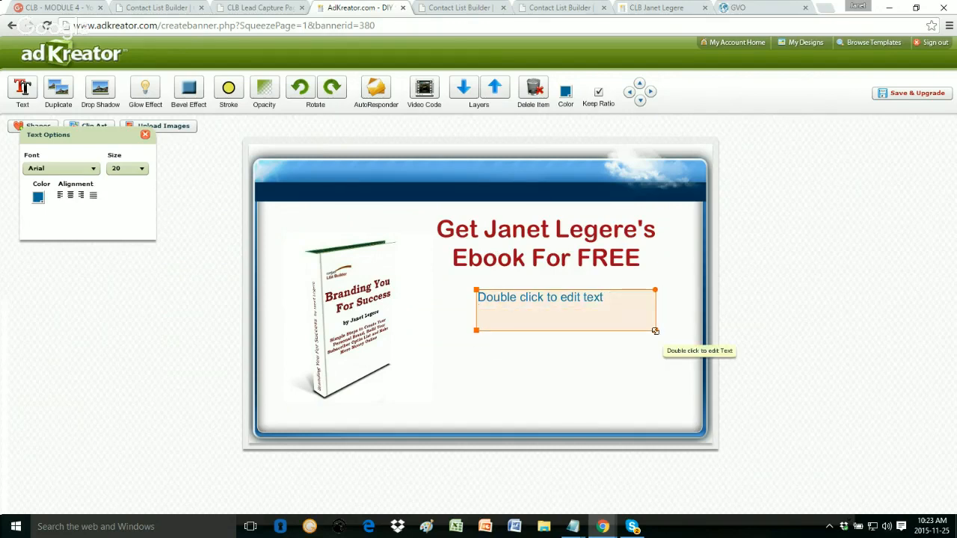
double_click(606, 305)
left_click_drag(608, 296, 450, 273)
type("Fil")
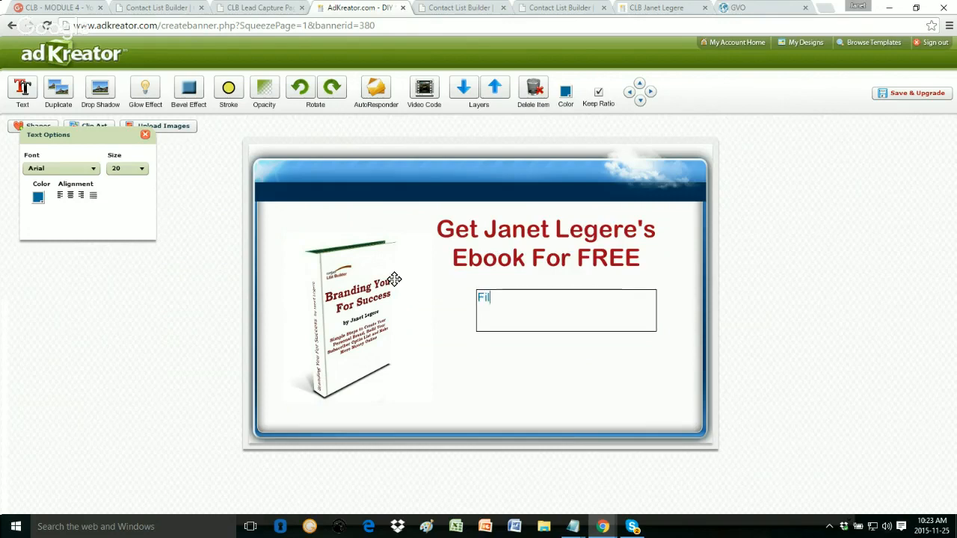
type("l Out The For")
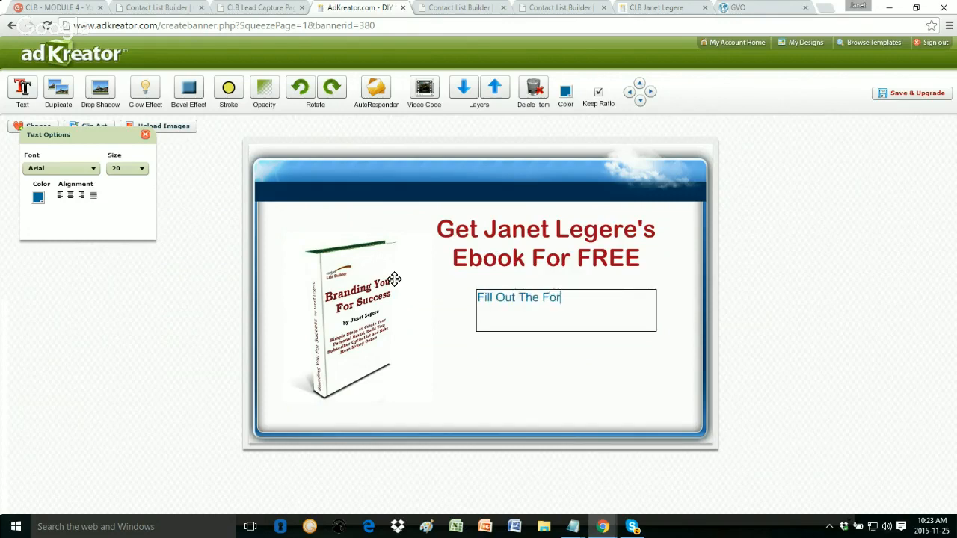
type("m To Get Your Copy")
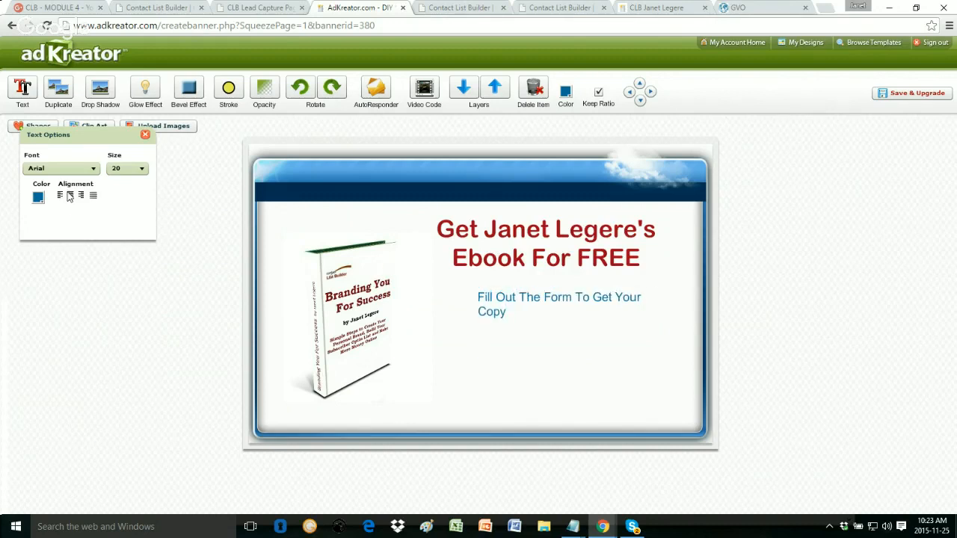
Step: Centre the subheading, widen its box to fit one line, and nudge it right under the headline
left_click(535, 322)
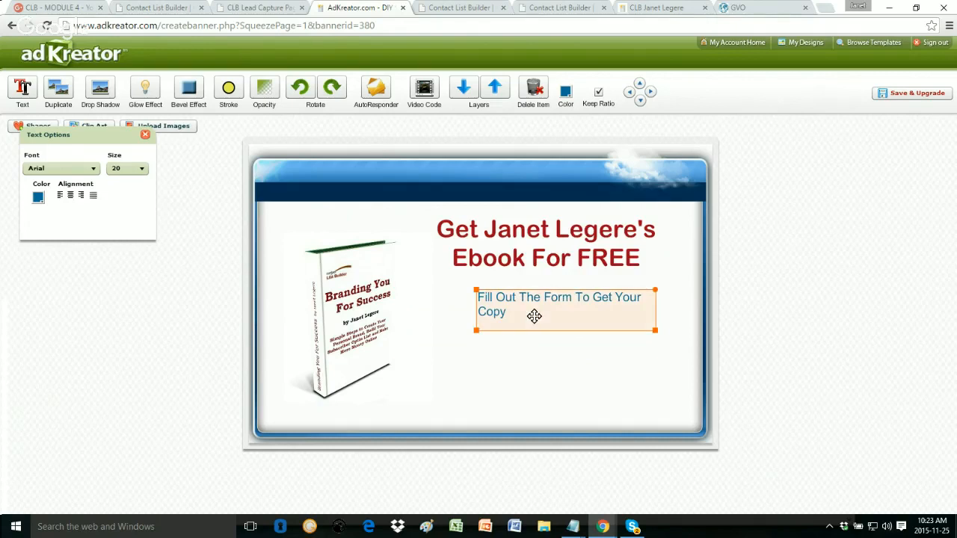
left_click(494, 339)
double_click(504, 301)
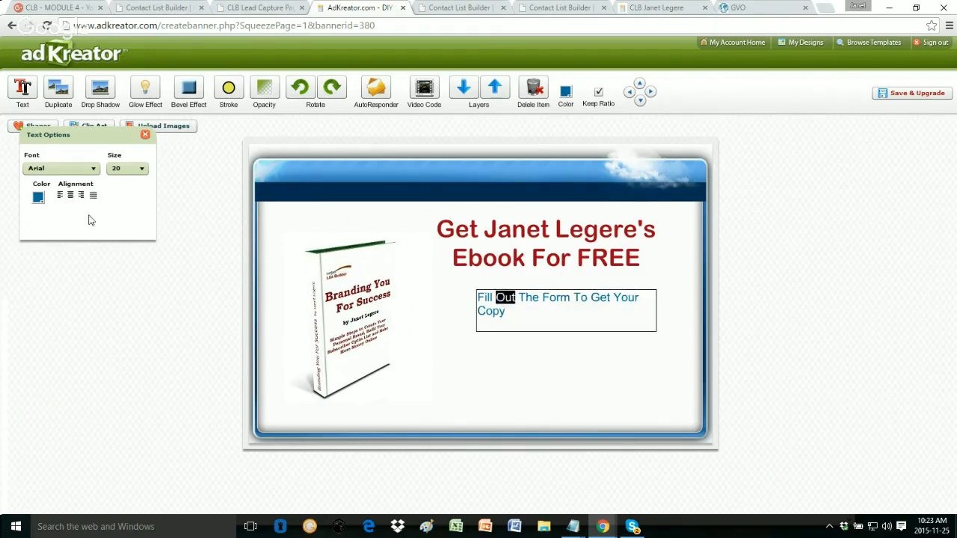
left_click(70, 195)
left_click(570, 291)
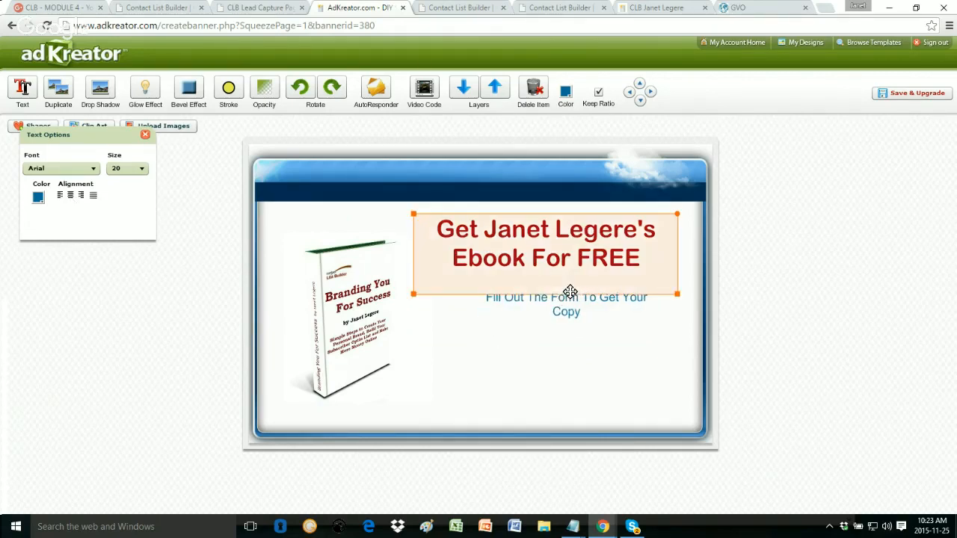
left_click(552, 305)
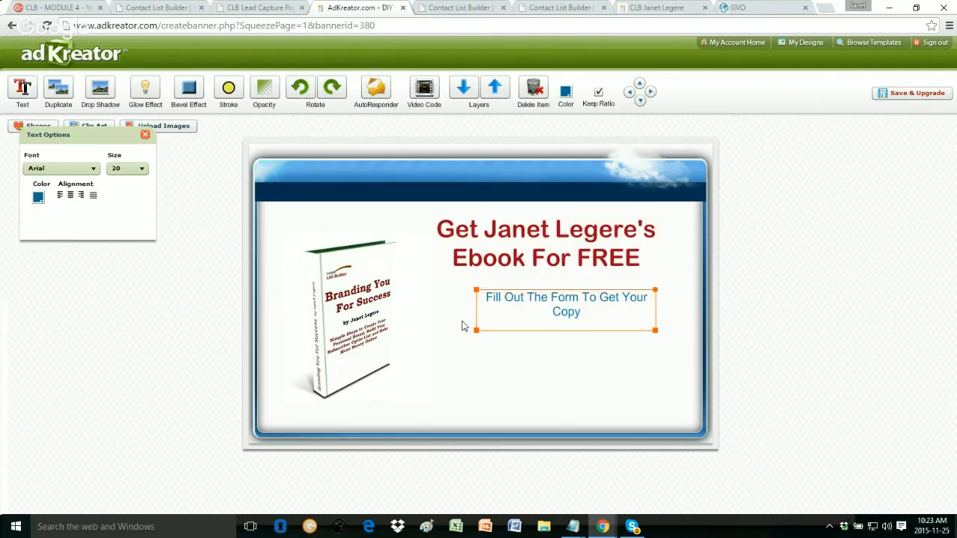
left_click_drag(475, 330, 429, 324)
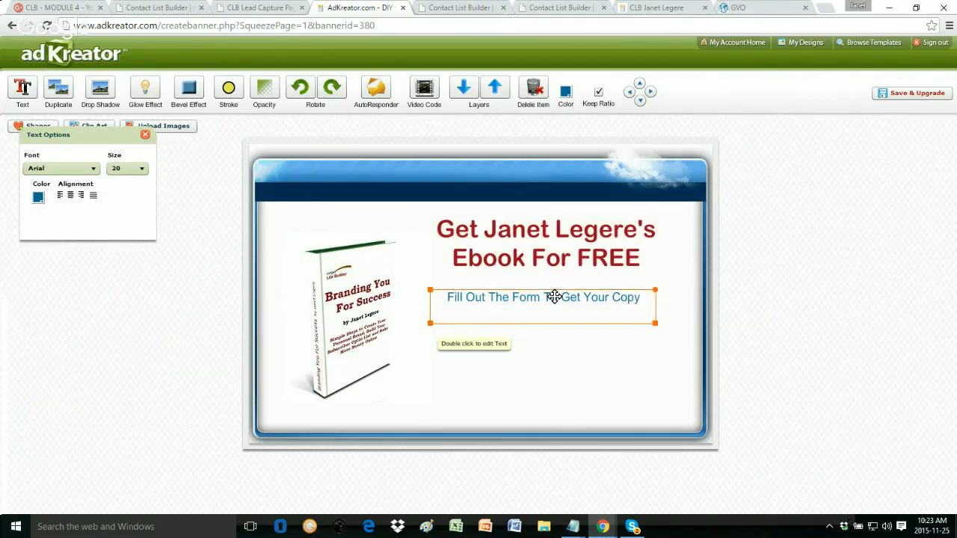
left_click_drag(552, 295, 561, 296)
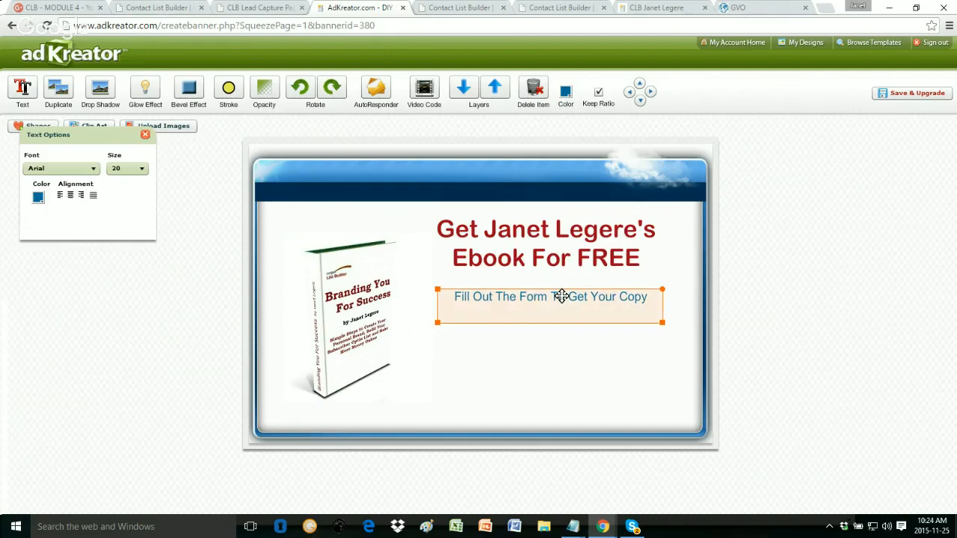
left_click(546, 356)
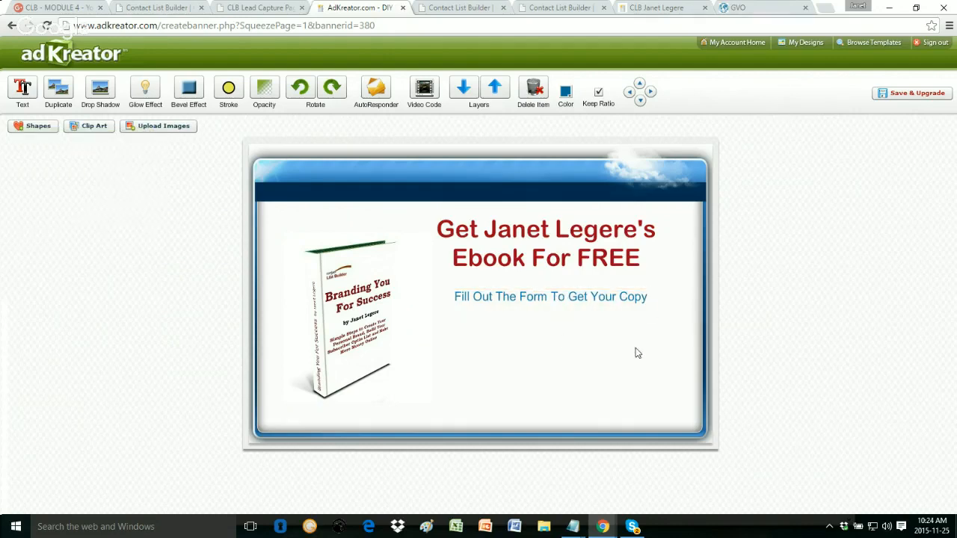
left_click(742, 7)
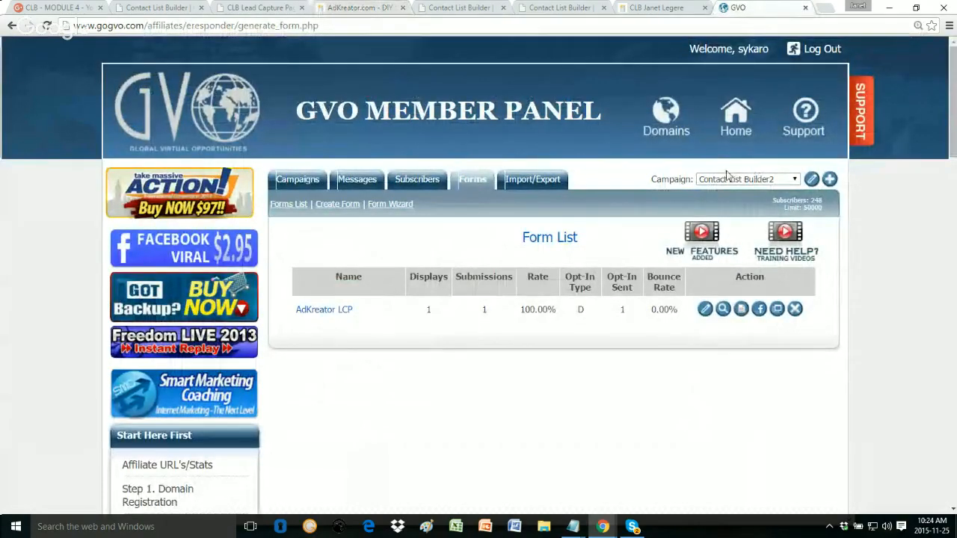
Step: Open the AdKreator LCP form's HTML code in GVO, select all of it, and return to AdKreator
left_click(741, 313)
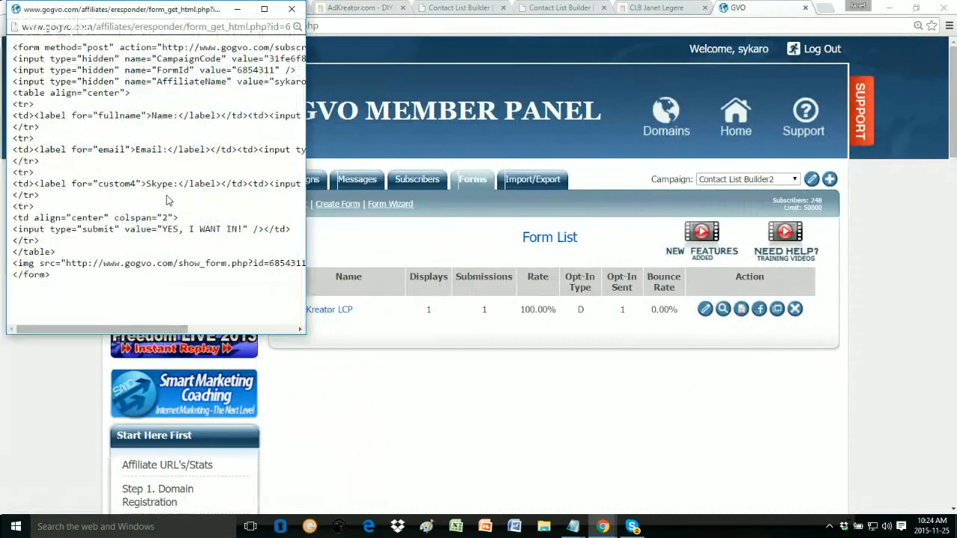
key("ctrl+a")
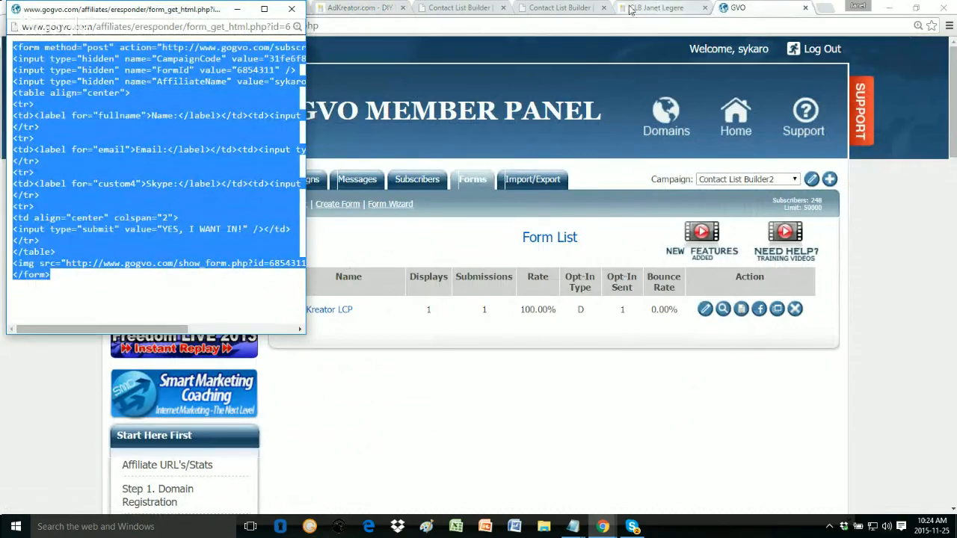
left_click(351, 15)
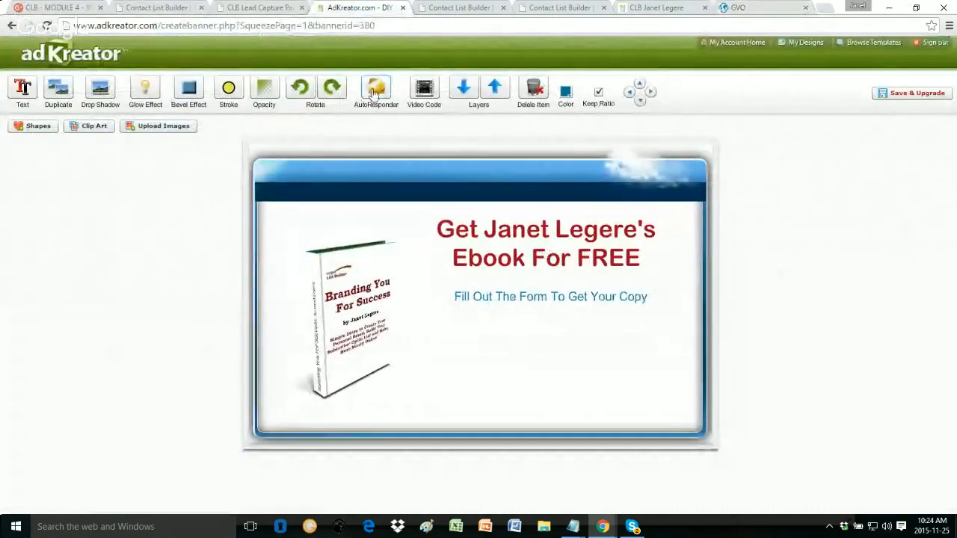
Step: Paste the GVO form code into the AutoResponder box, submit it, and drag the form below the subheading
left_click(376, 90)
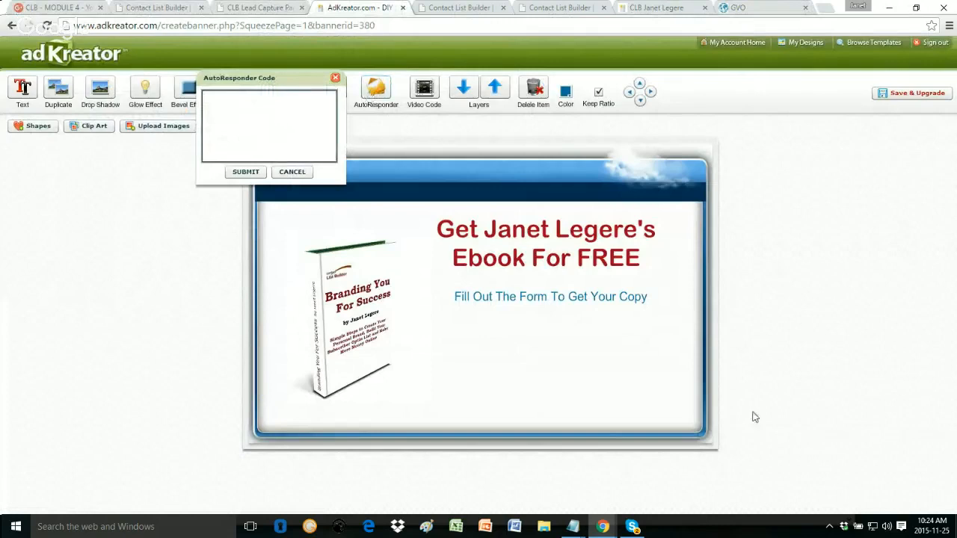
left_click(252, 141)
key("ctrl+v")
left_click(245, 172)
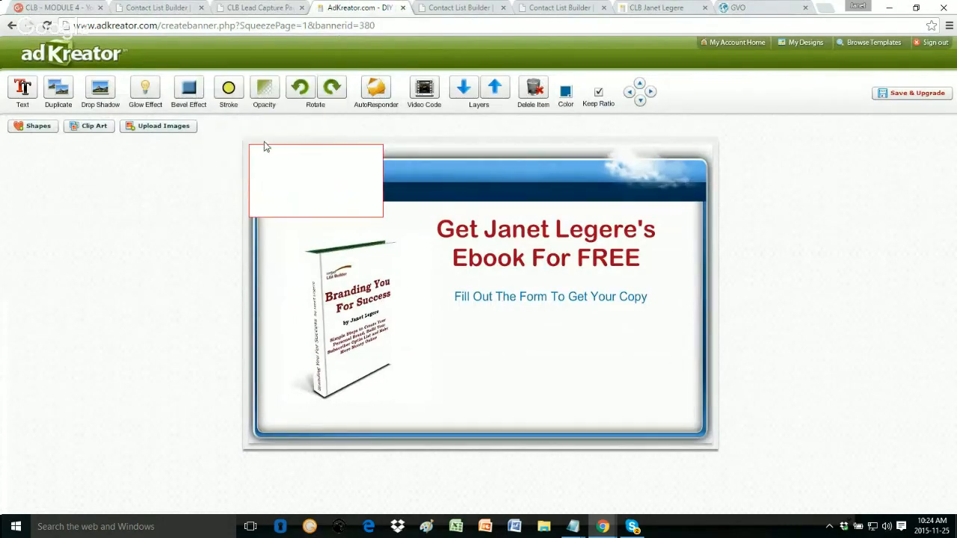
left_click_drag(282, 164, 543, 344)
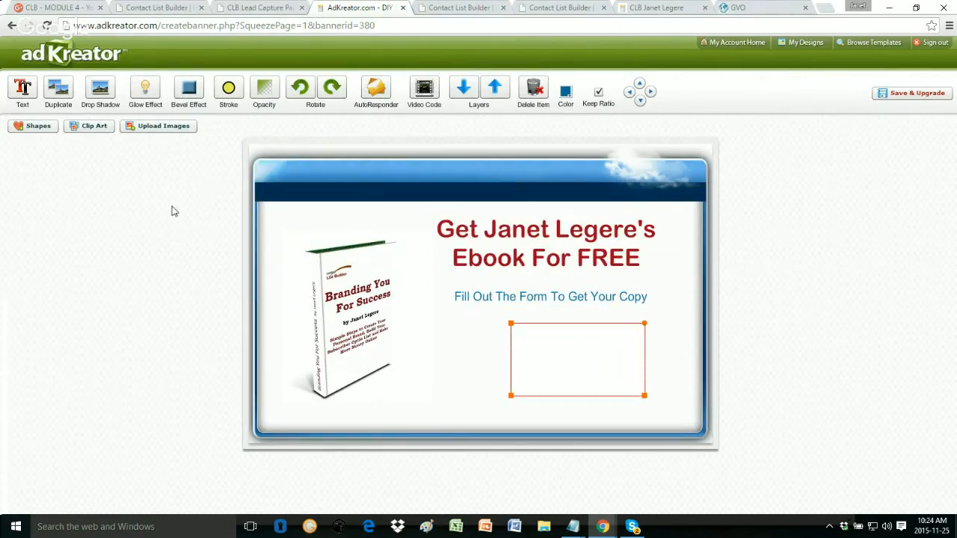
Step: Add the red curved arrow from the Arrows clip art, shrink it, and place it left of the form box
left_click(92, 132)
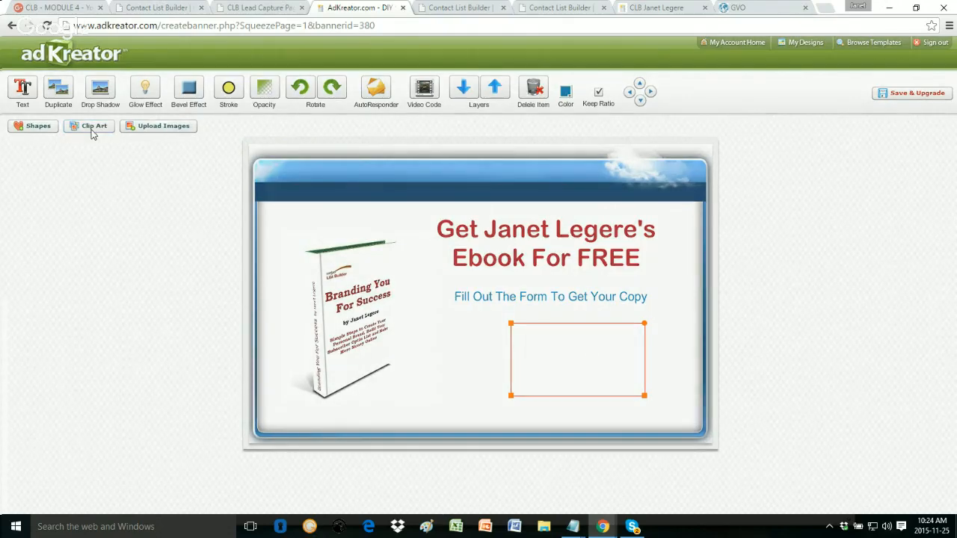
scroll(396, 284, "up", 5)
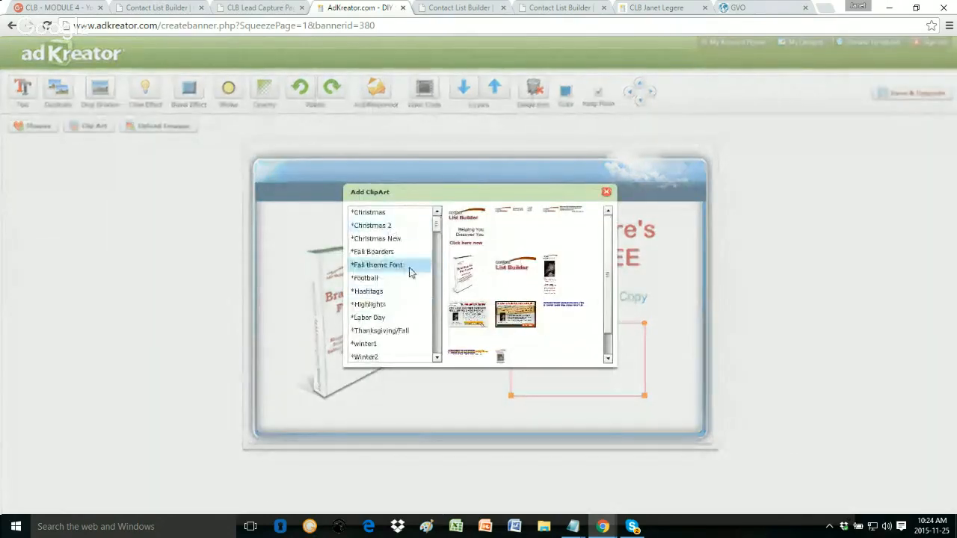
scroll(382, 317, "down", 3)
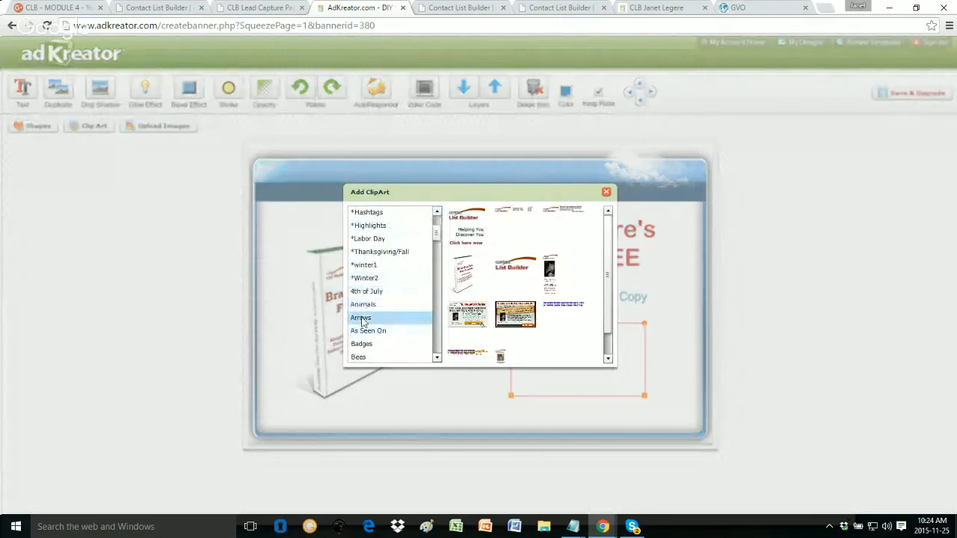
left_click(359, 320)
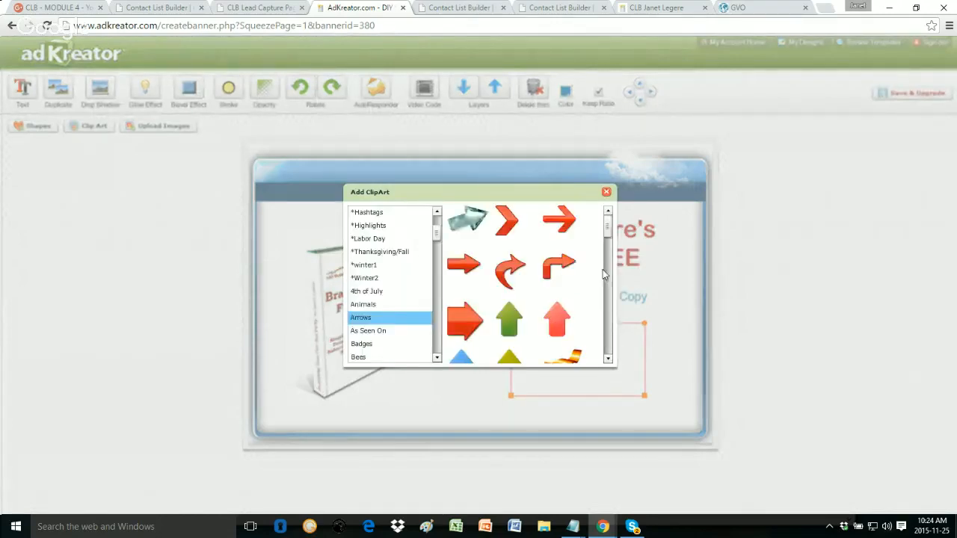
left_click_drag(607, 229, 514, 304)
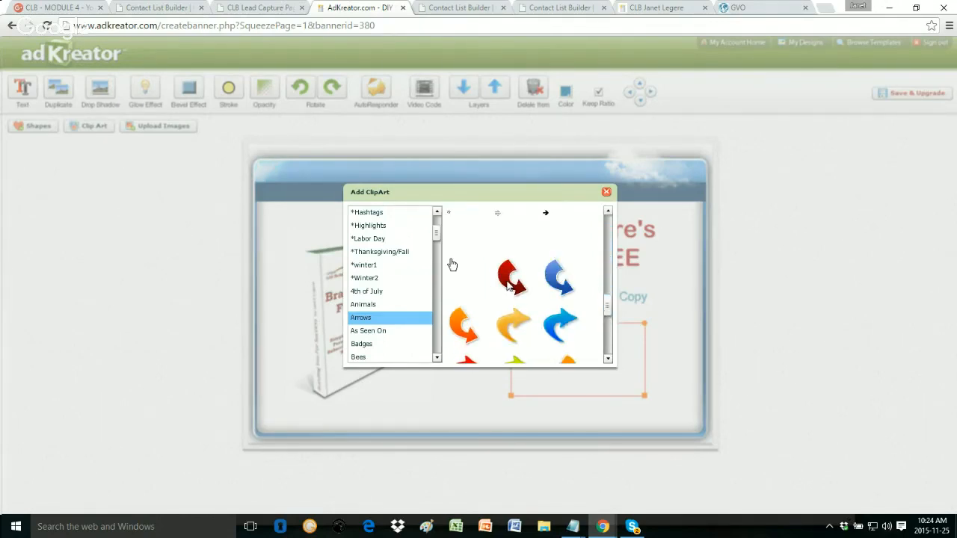
left_click(509, 278)
left_click_drag(298, 200, 421, 324)
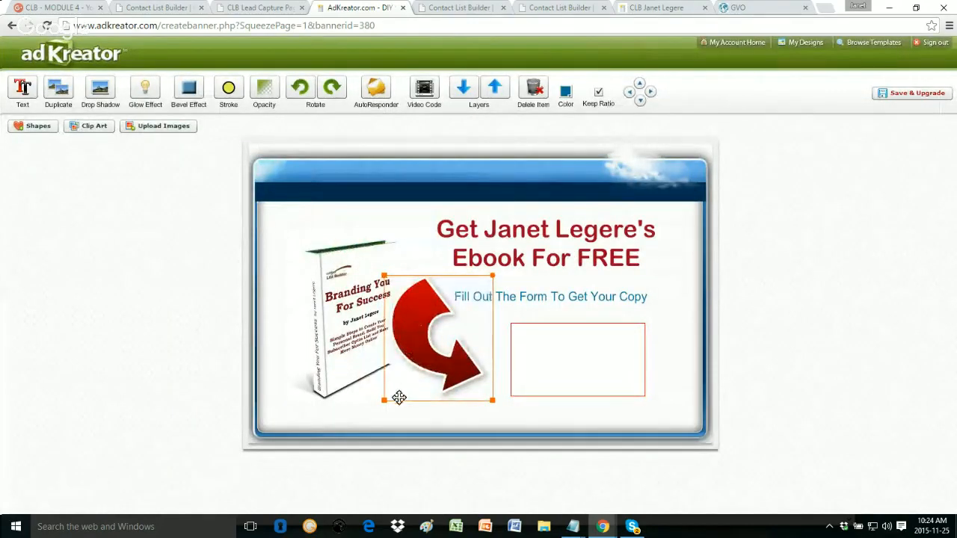
left_click_drag(384, 399, 420, 347)
left_click_drag(451, 301, 440, 358)
left_click(687, 280)
Step: Nudge the ebook cover slightly to the left
left_click(407, 268)
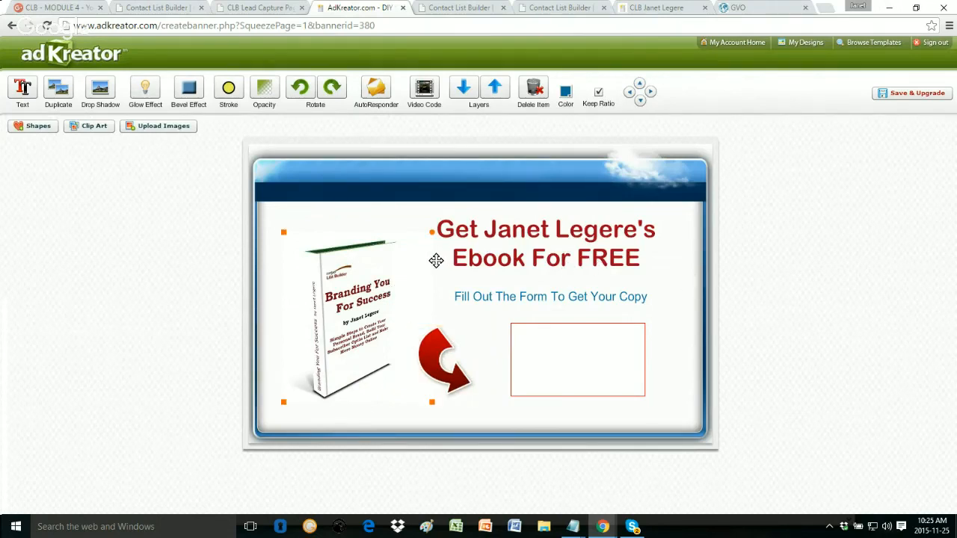
left_click(436, 260)
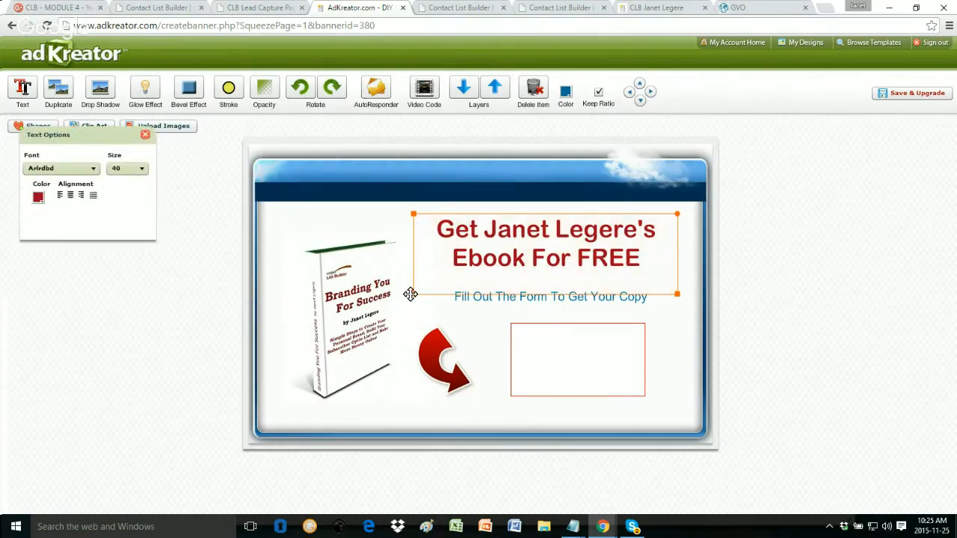
left_click(366, 293)
left_click_drag(351, 337, 344, 328)
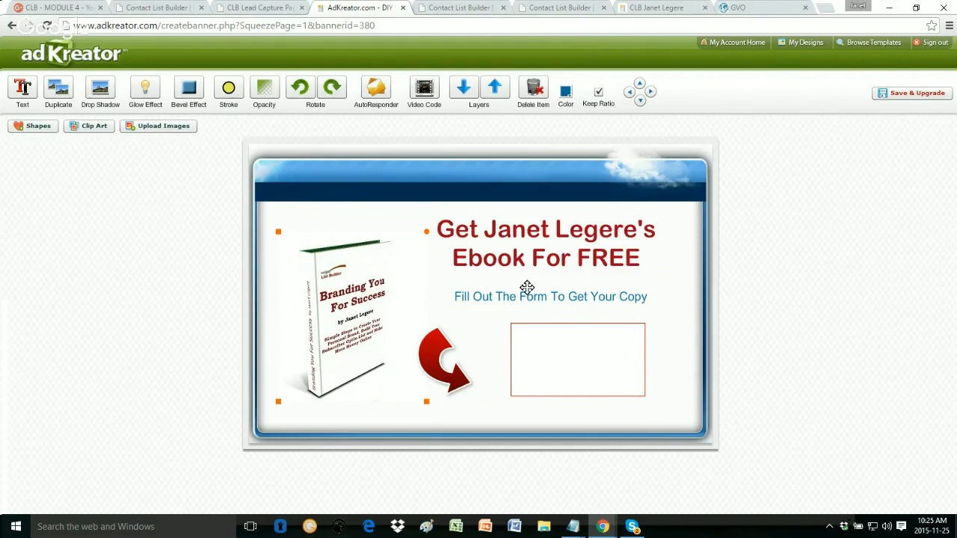
left_click(675, 288)
left_click(668, 379)
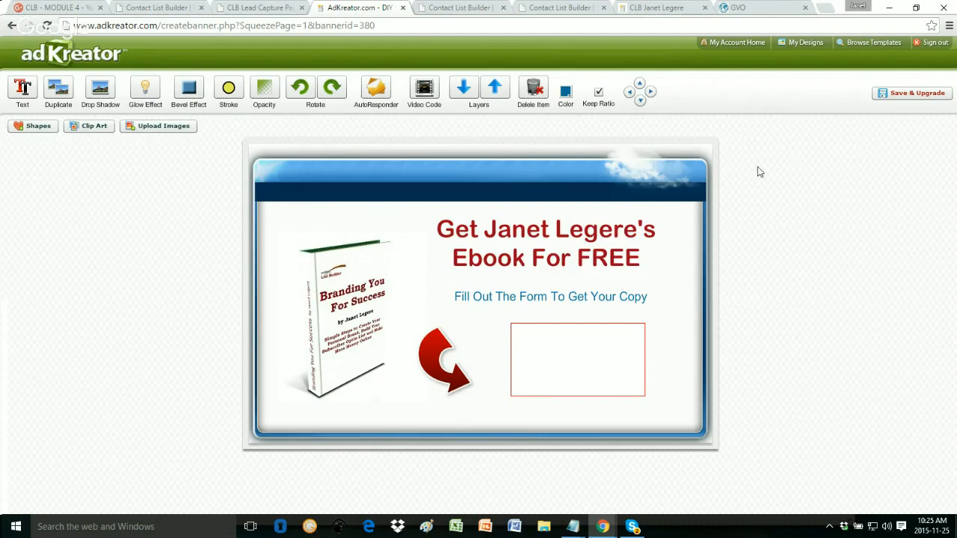
Step: Read the AdCreator LCP lesson's squeeze page steps down to 'Additional AdKreator Templates for CLB'
left_click(157, 8)
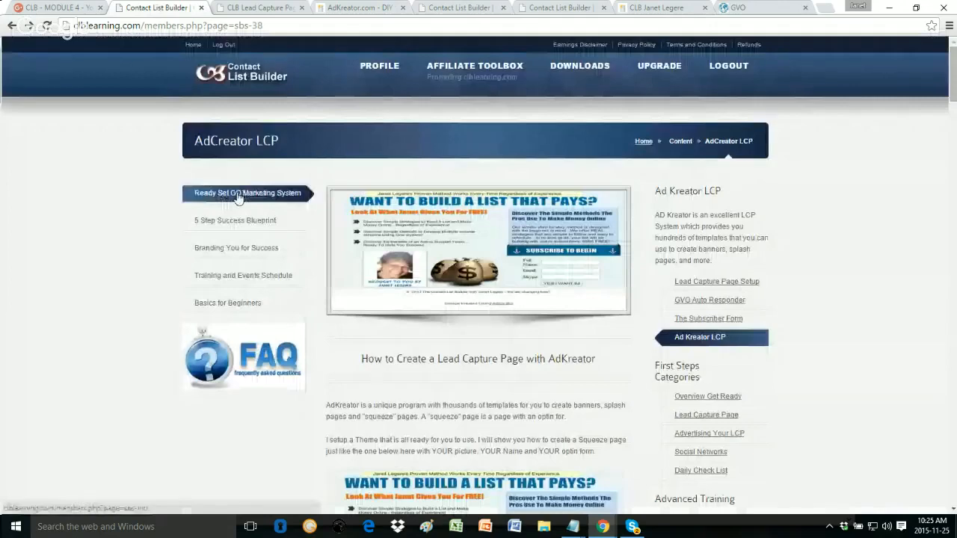
scroll(527, 361, "down", 1)
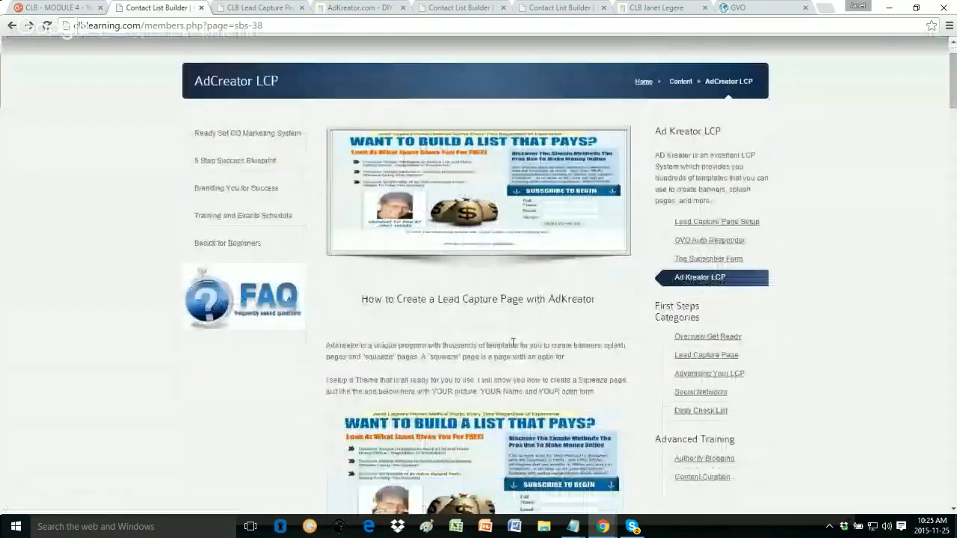
scroll(505, 343, "down", 1)
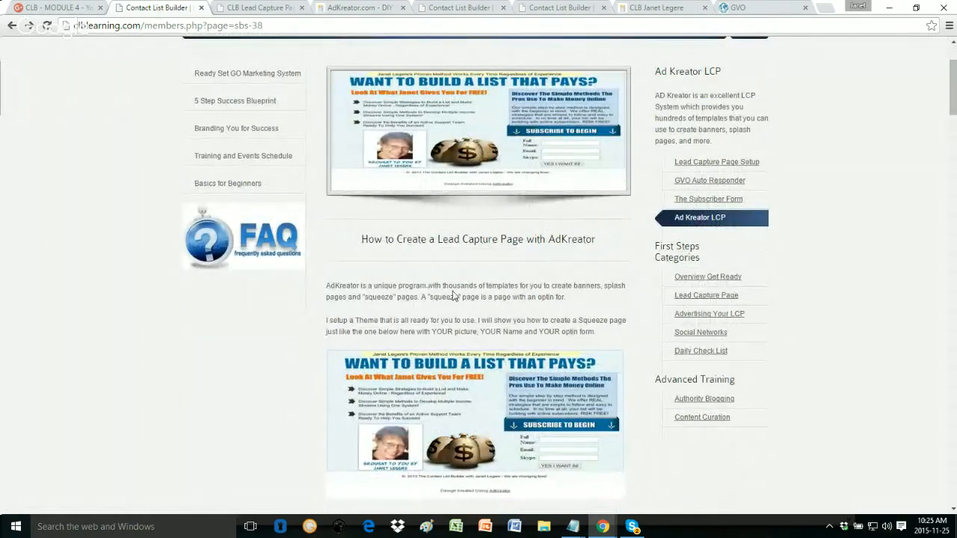
scroll(452, 296, "down", 1)
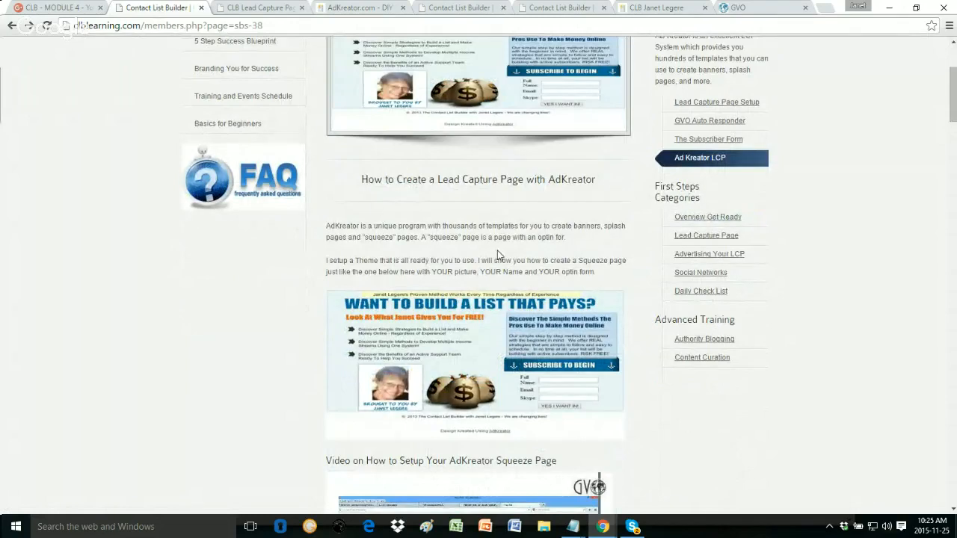
scroll(490, 321, "down", 4)
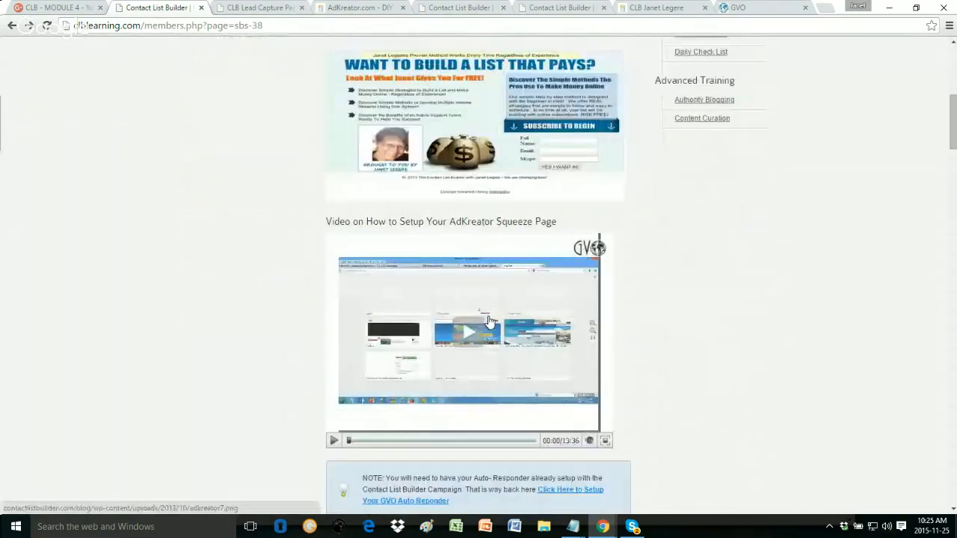
scroll(471, 299, "down", 5)
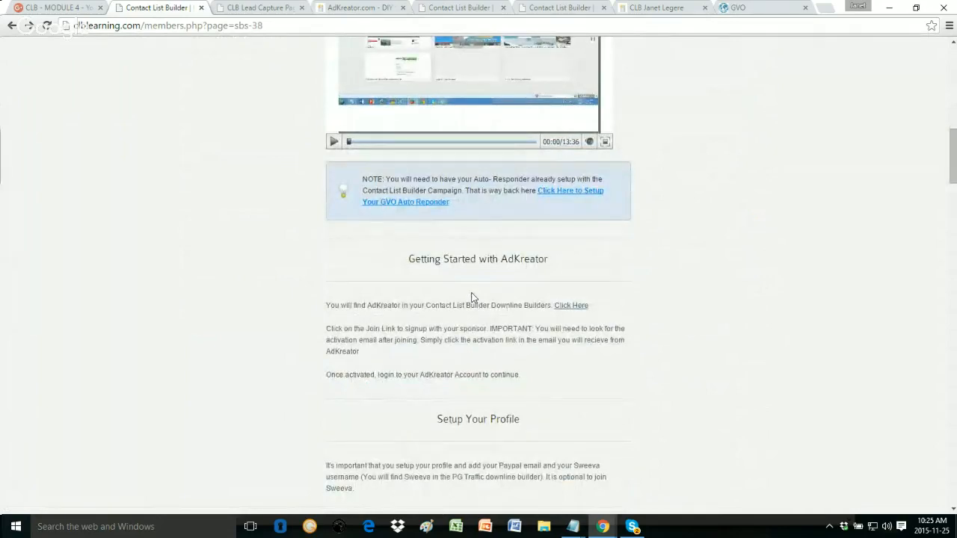
scroll(471, 297, "down", 10)
scroll(471, 296, "down", 20)
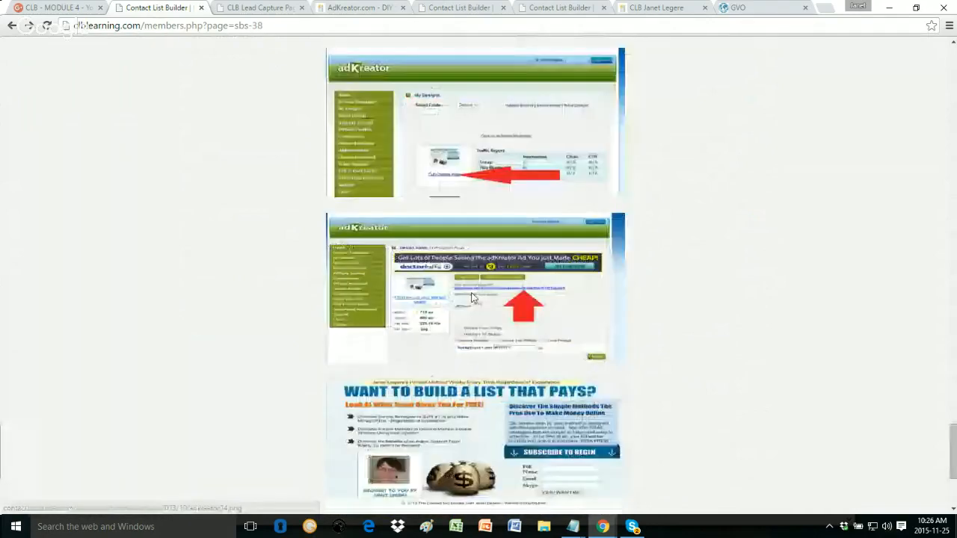
scroll(471, 298, "down", 3)
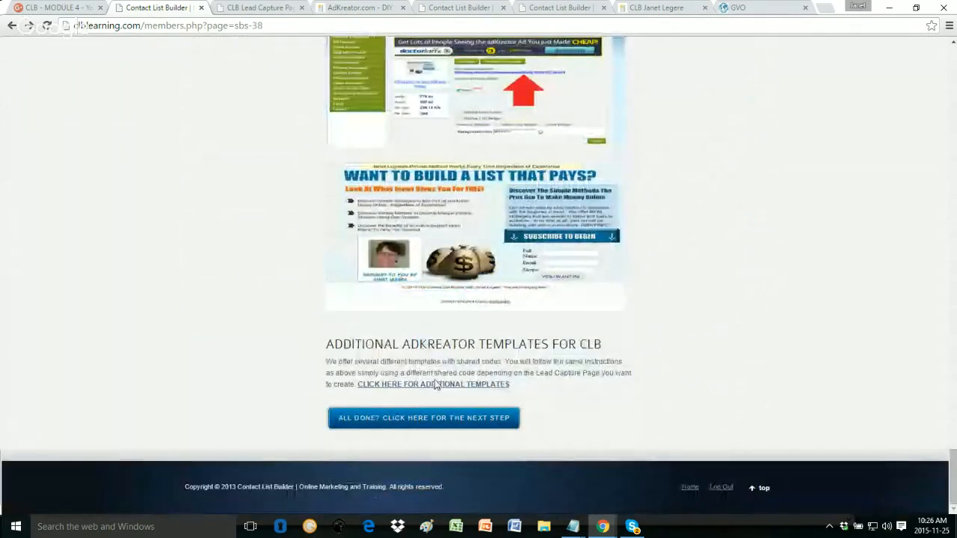
left_click(260, 9)
Step: Look over the CLB Lead Capture Page template designs, preview links and shared codes, then go back to AdKreator
scroll(409, 221, "down", 5)
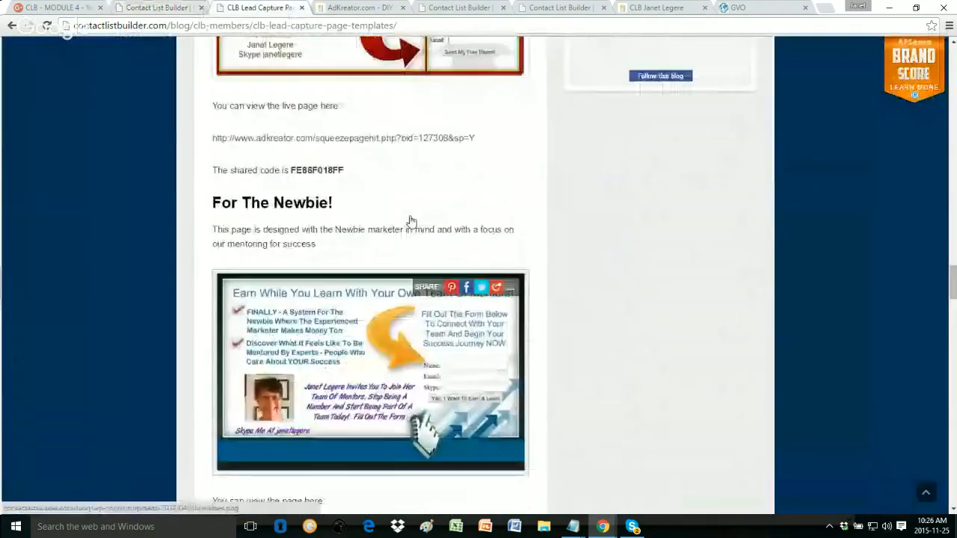
scroll(410, 220, "up", 5)
scroll(410, 221, "up", 10)
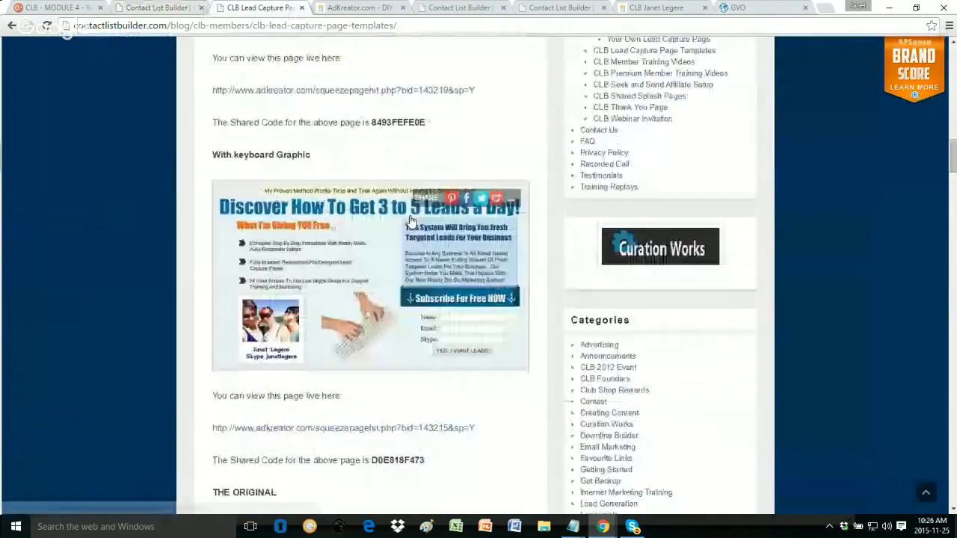
scroll(410, 220, "up", 2)
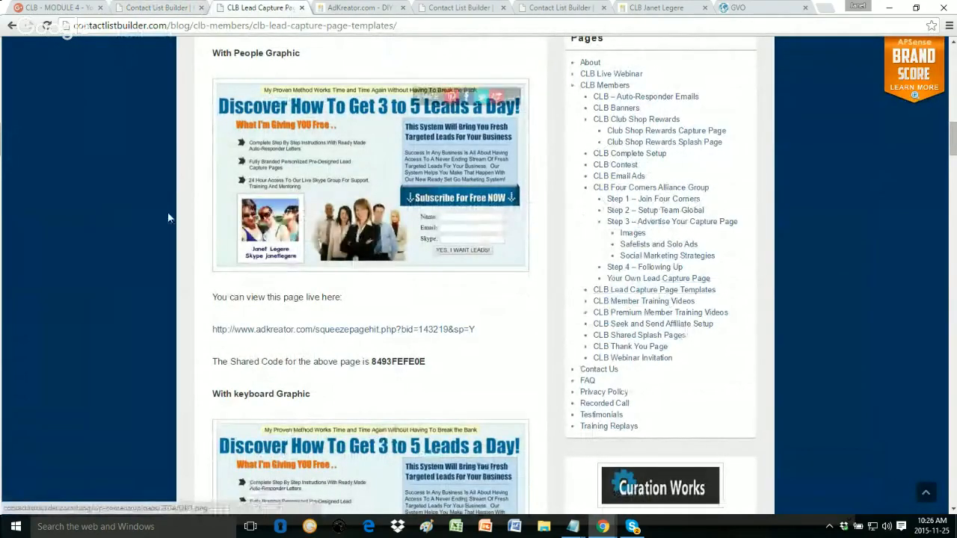
scroll(413, 278, "up", 5)
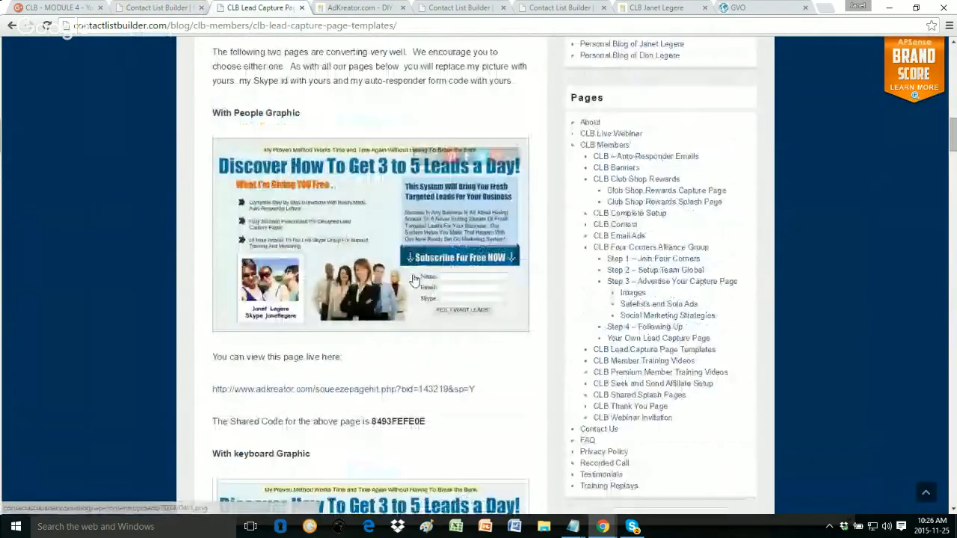
scroll(413, 279, "up", 2)
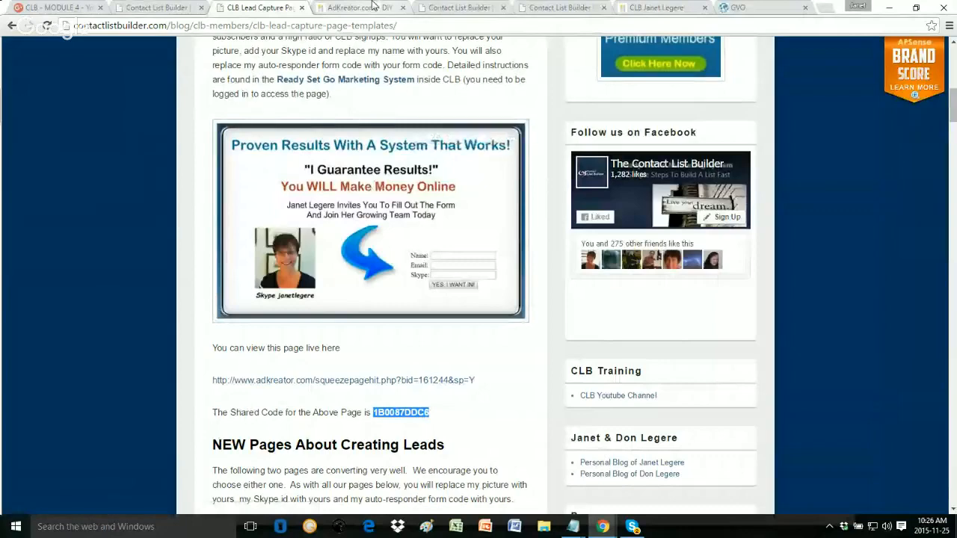
left_click(373, 7)
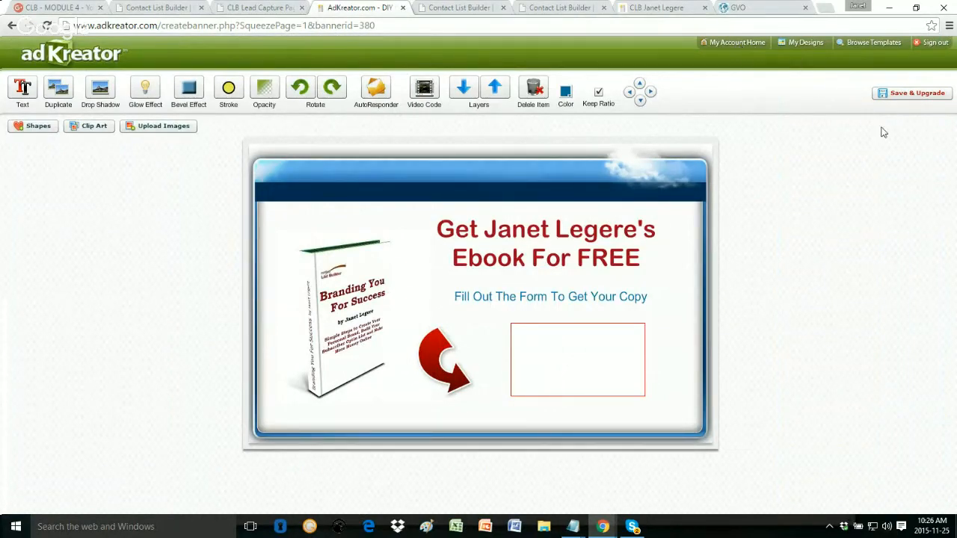
Step: Exit the squeeze page editor via My Account Home, confirm the exit, and open My Designs
left_click(733, 43)
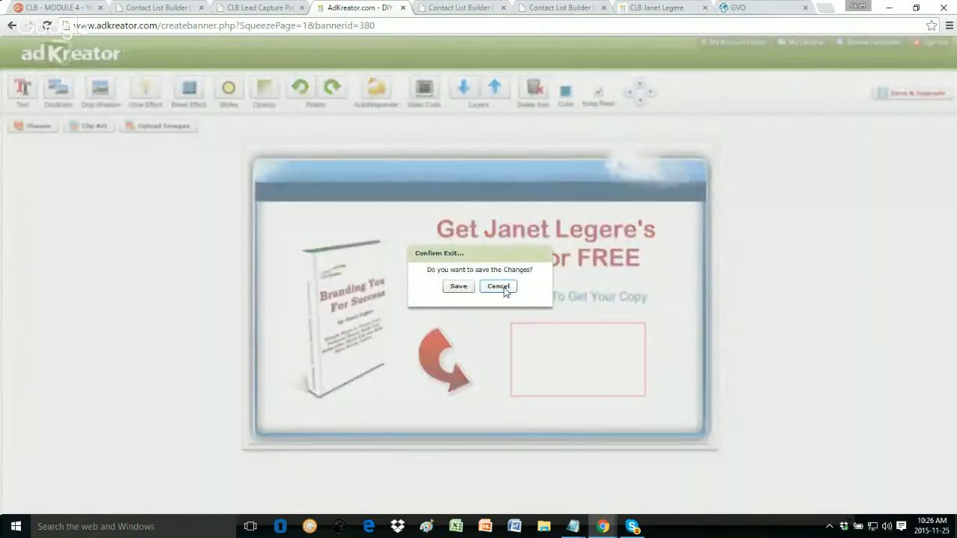
left_click(498, 286)
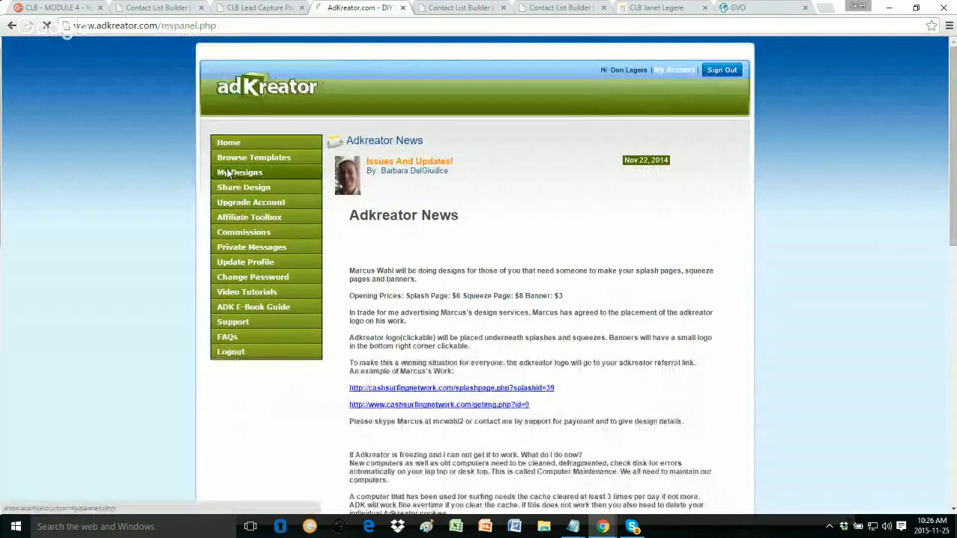
left_click(233, 177)
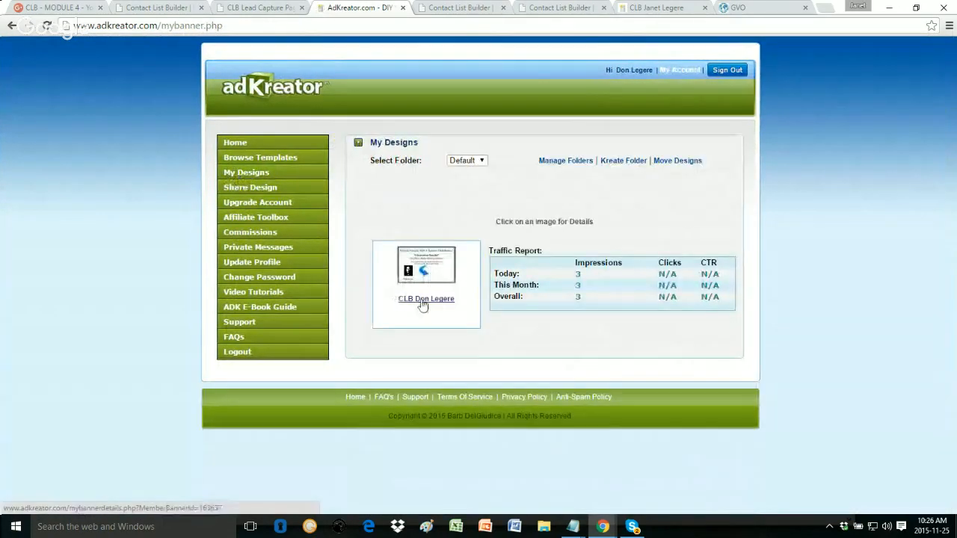
Step: Close both duplicate Contact List Builder signup pages
left_click(461, 7)
scroll(657, 274, "up", 3)
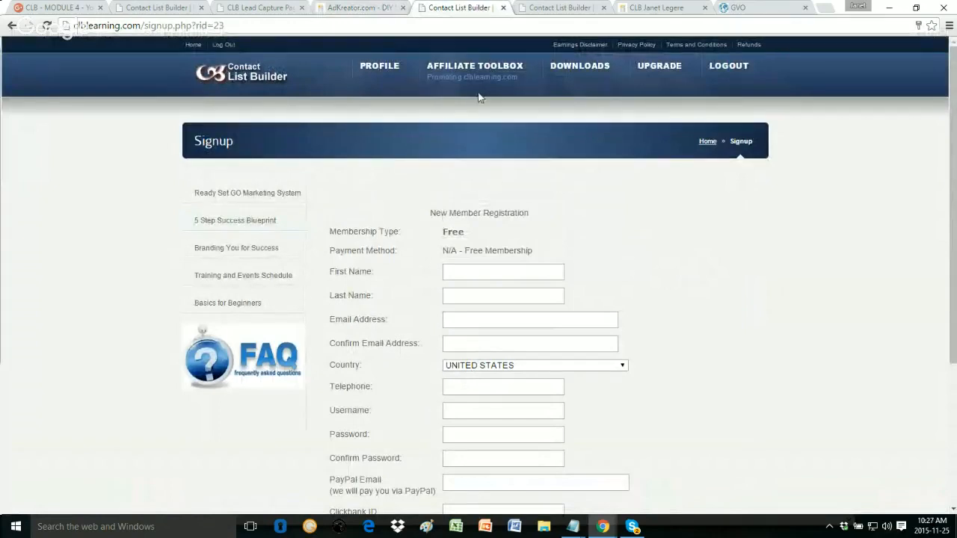
left_click(503, 8)
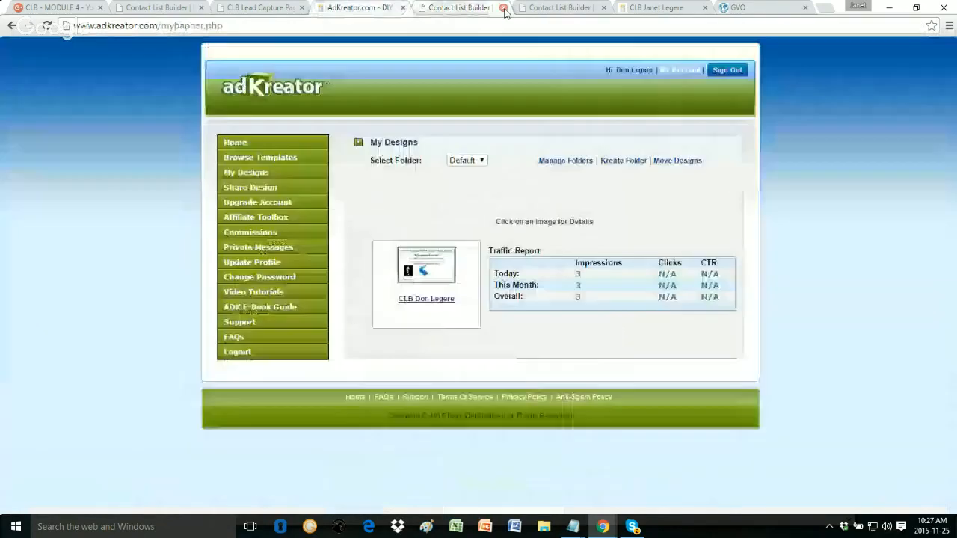
left_click(473, 11)
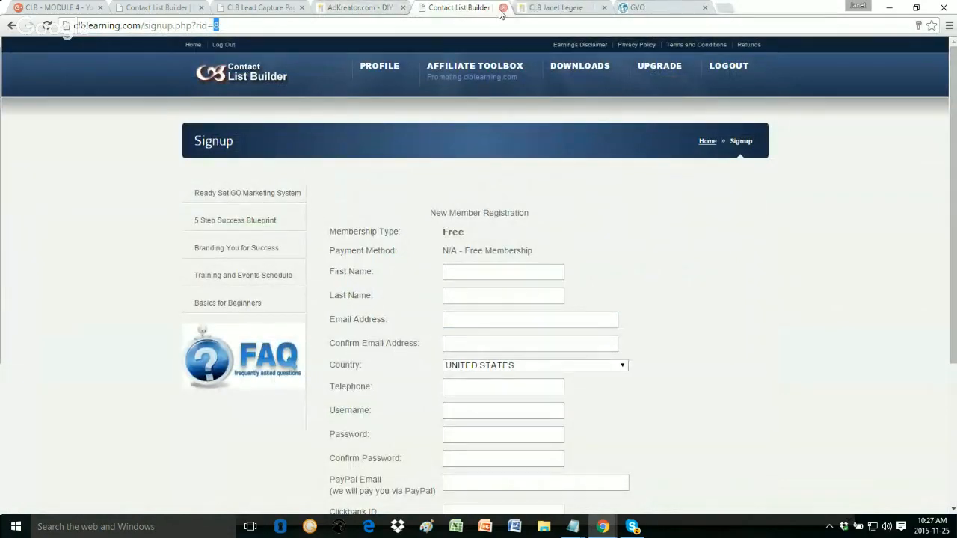
left_click(503, 8)
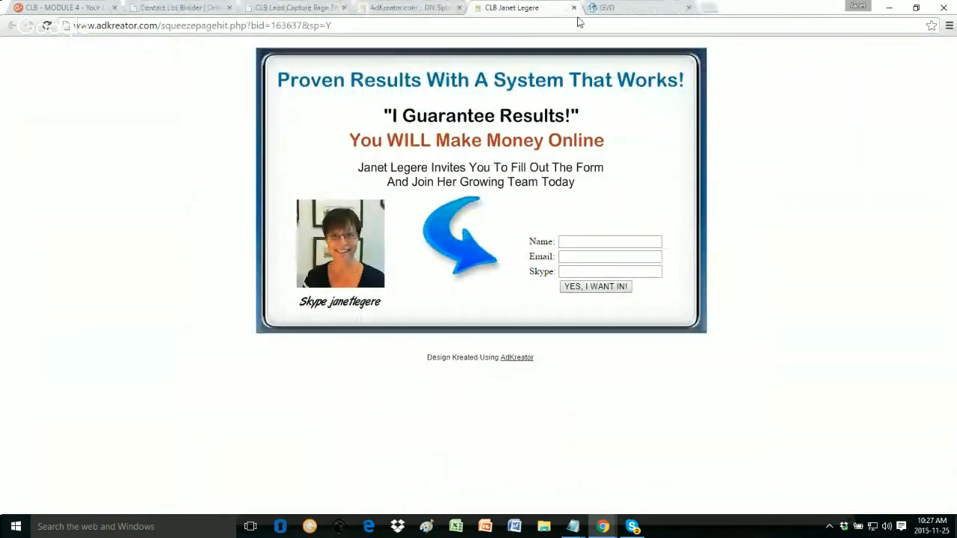
Step: In GVO's Form List, keep campaign Contact List Builder2 and show the AdKreator LCP form's HTML code
left_click(401, 8)
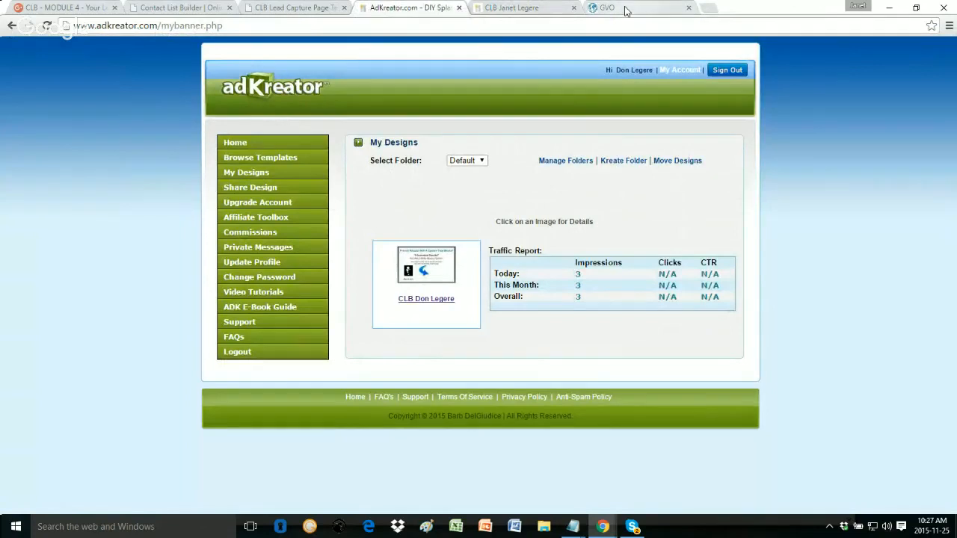
left_click(625, 9)
left_click(740, 179)
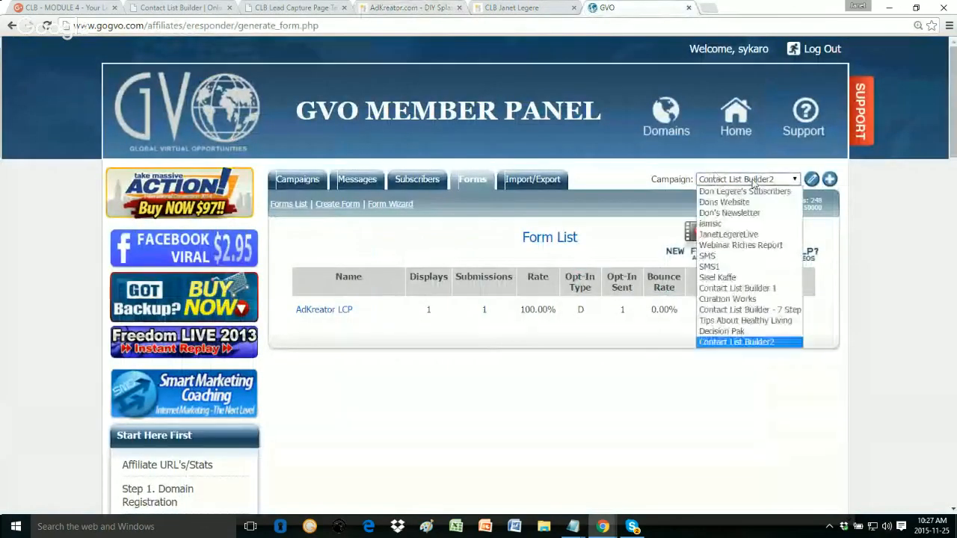
left_click(748, 341)
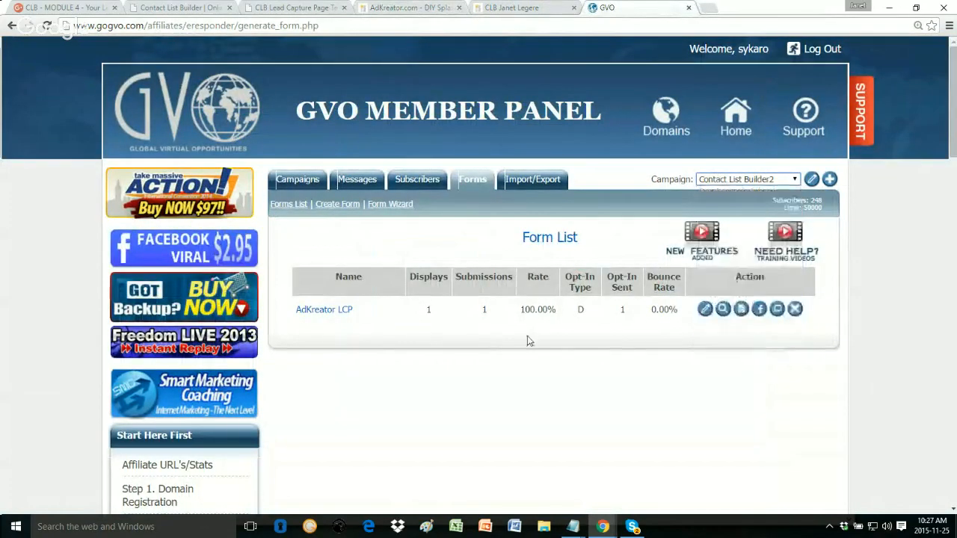
left_click(741, 309)
left_click(741, 308)
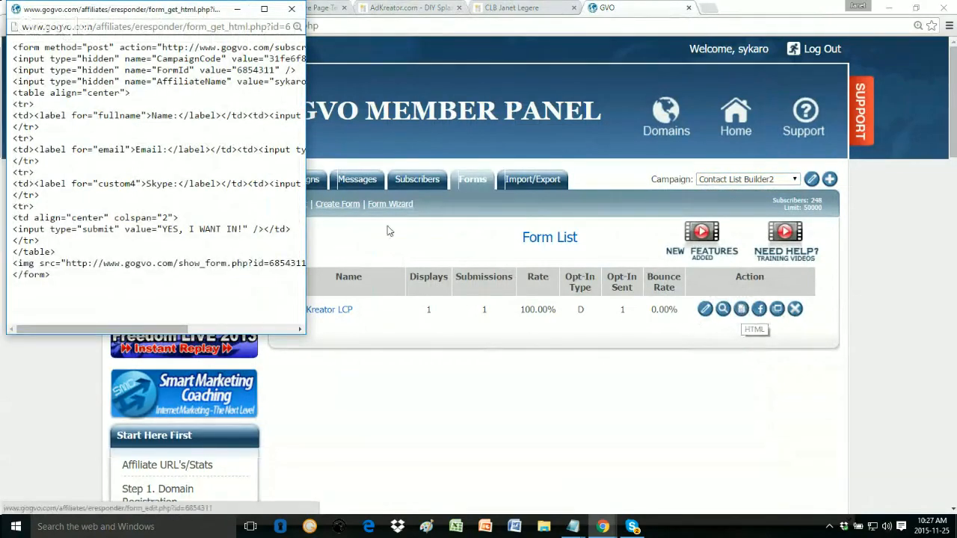
Step: Close the form code popup and bring the Hangouts live broadcast window forward
left_click(290, 10)
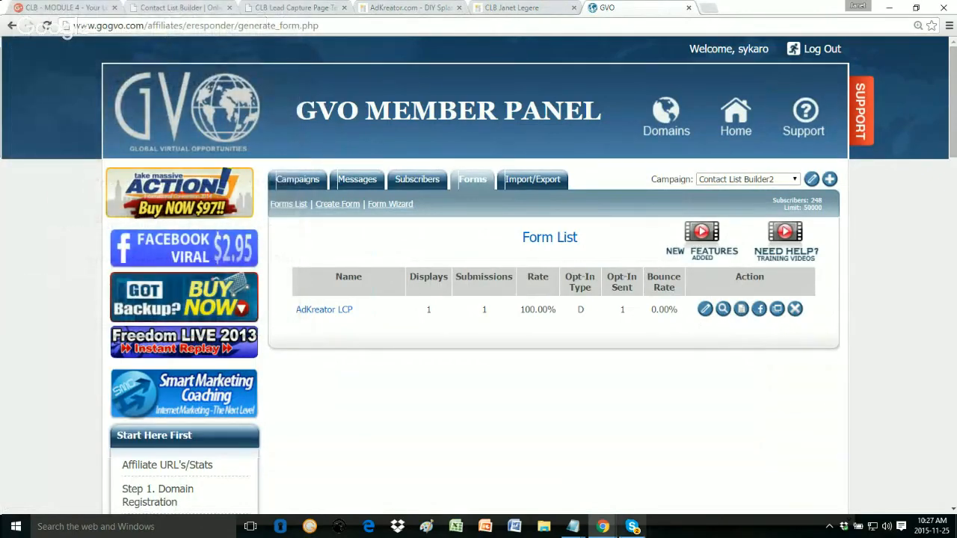
mouse_move(598, 532)
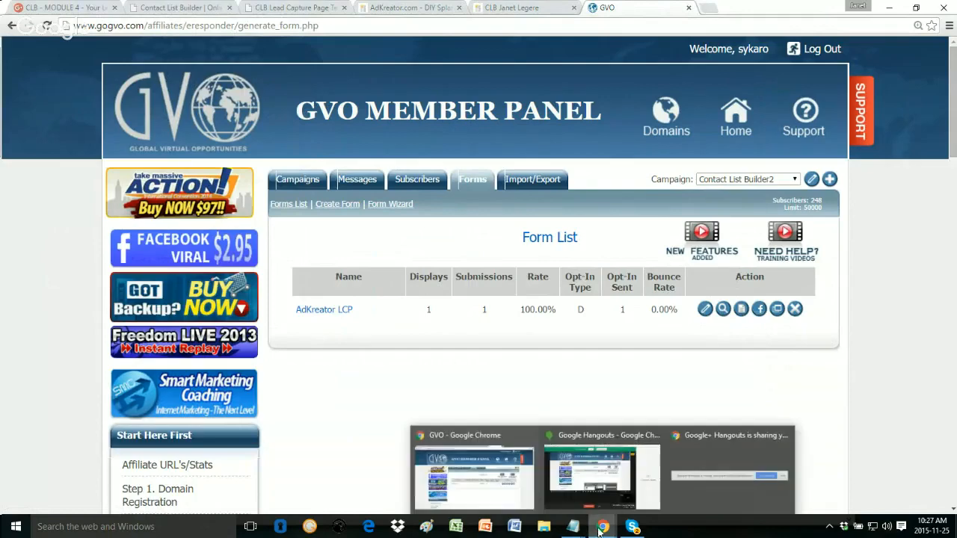
left_click(601, 478)
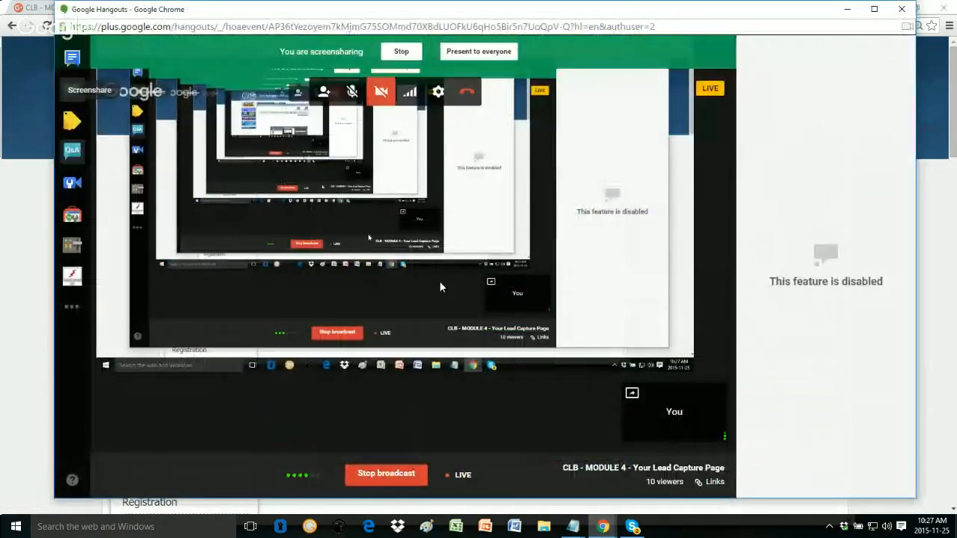